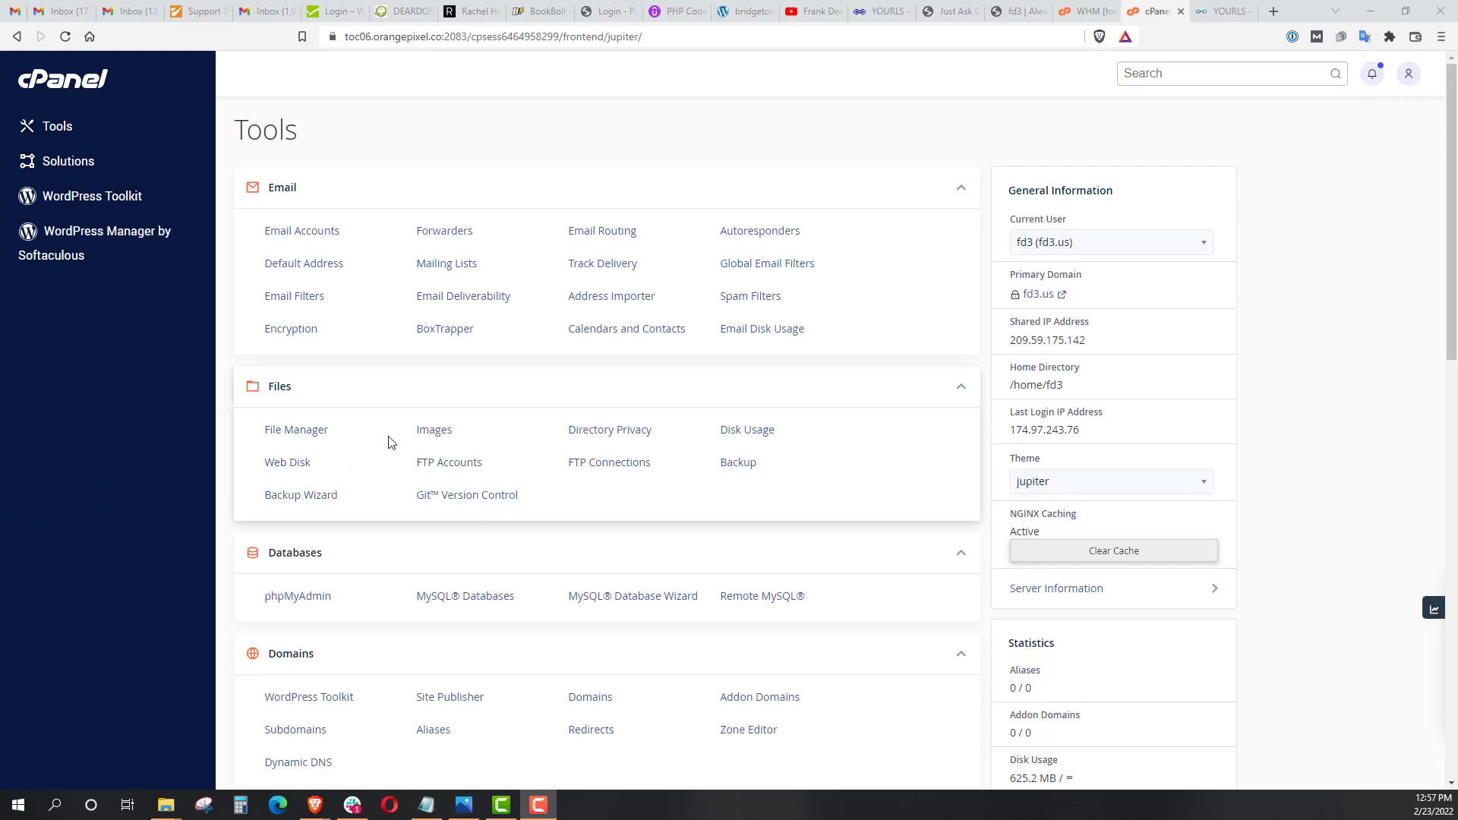
Page the Softaculous Categories carousel to its end and open the Others app category
scroll(384, 437, down, 4)
scroll(384, 436, up, 4)
scroll(383, 410, down, 9)
scroll(380, 401, down, 5)
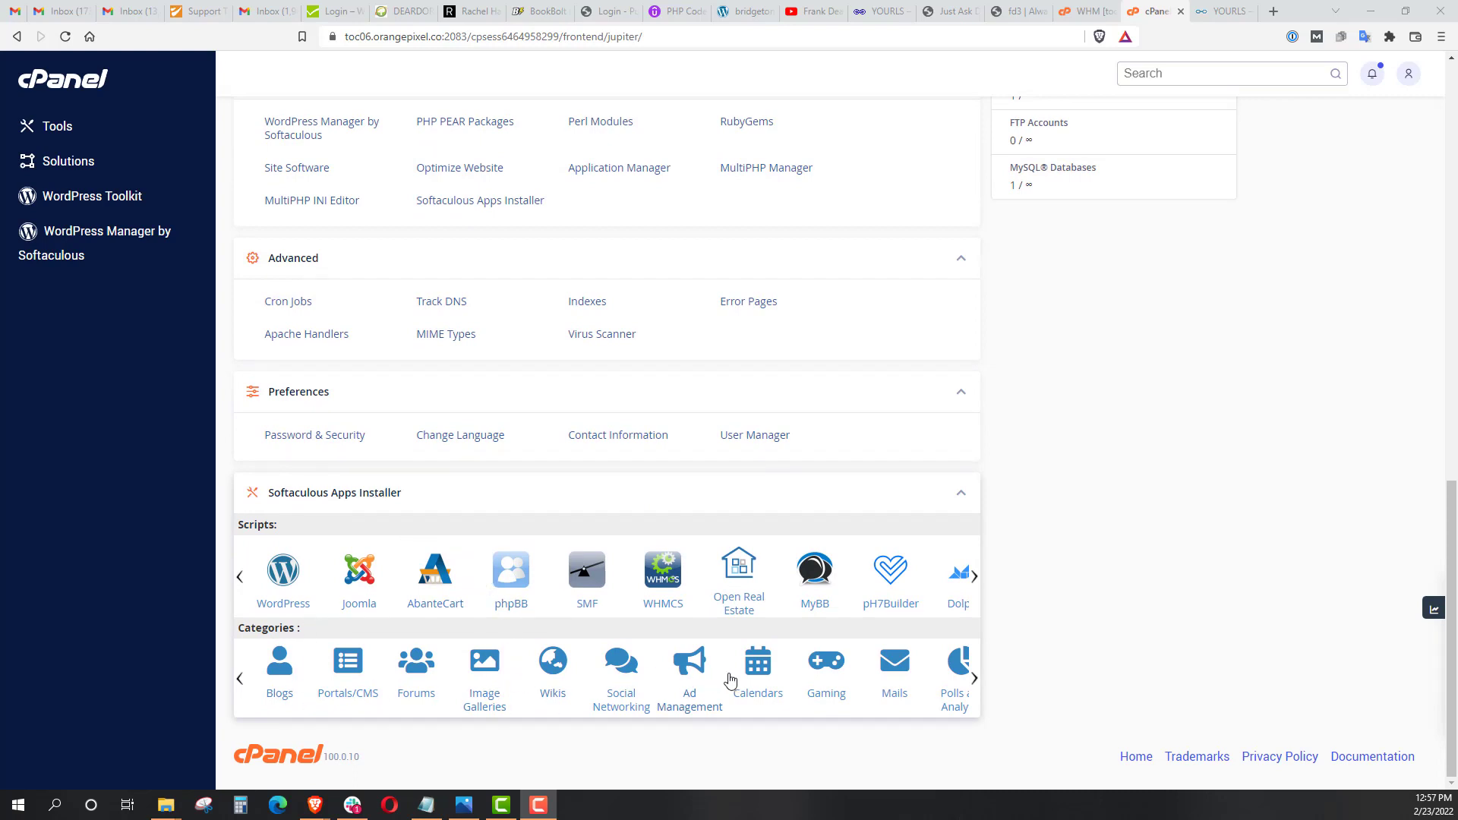
click(974, 678)
click(974, 680)
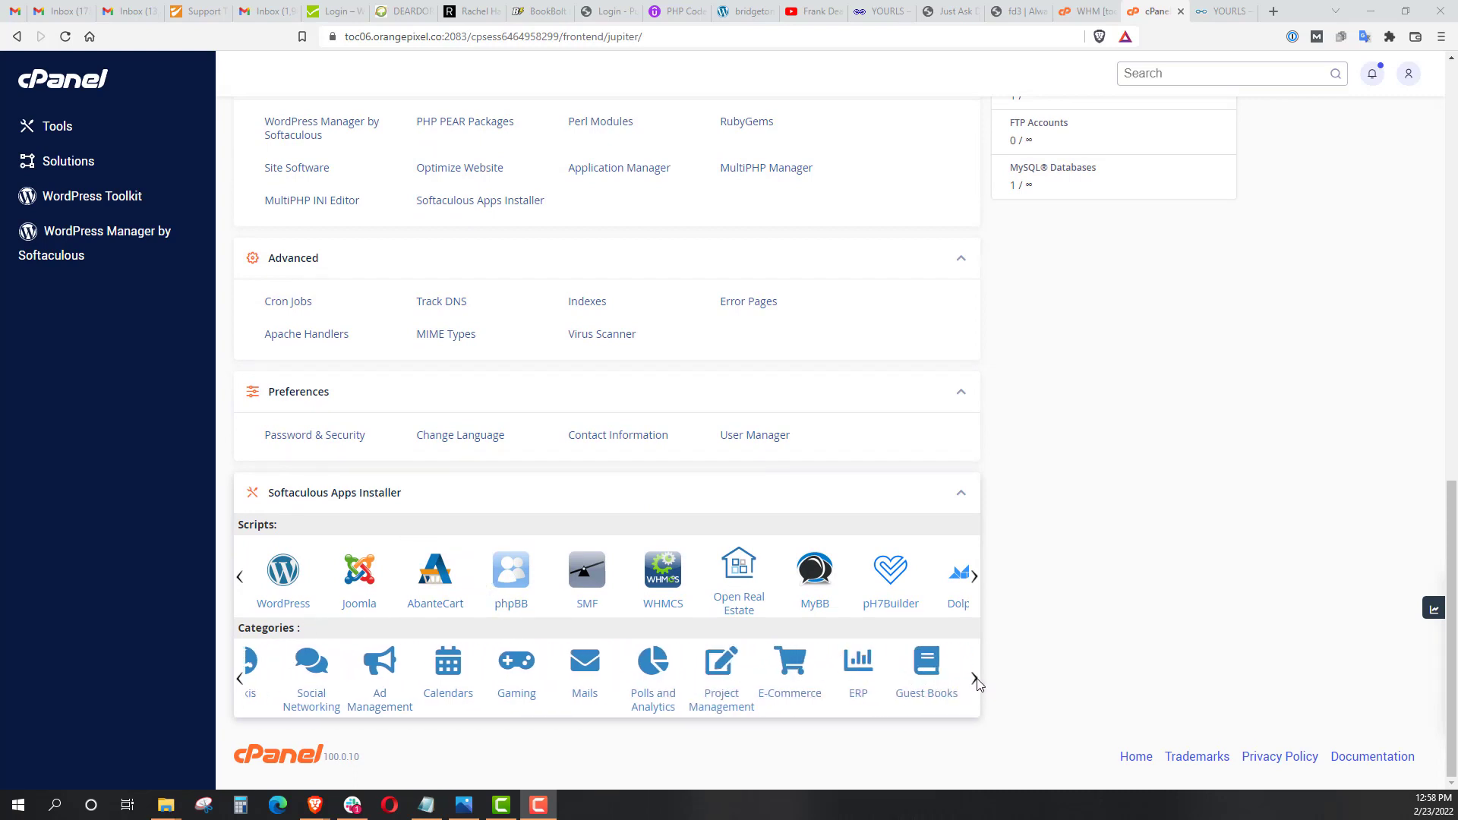
click(977, 680)
click(975, 679)
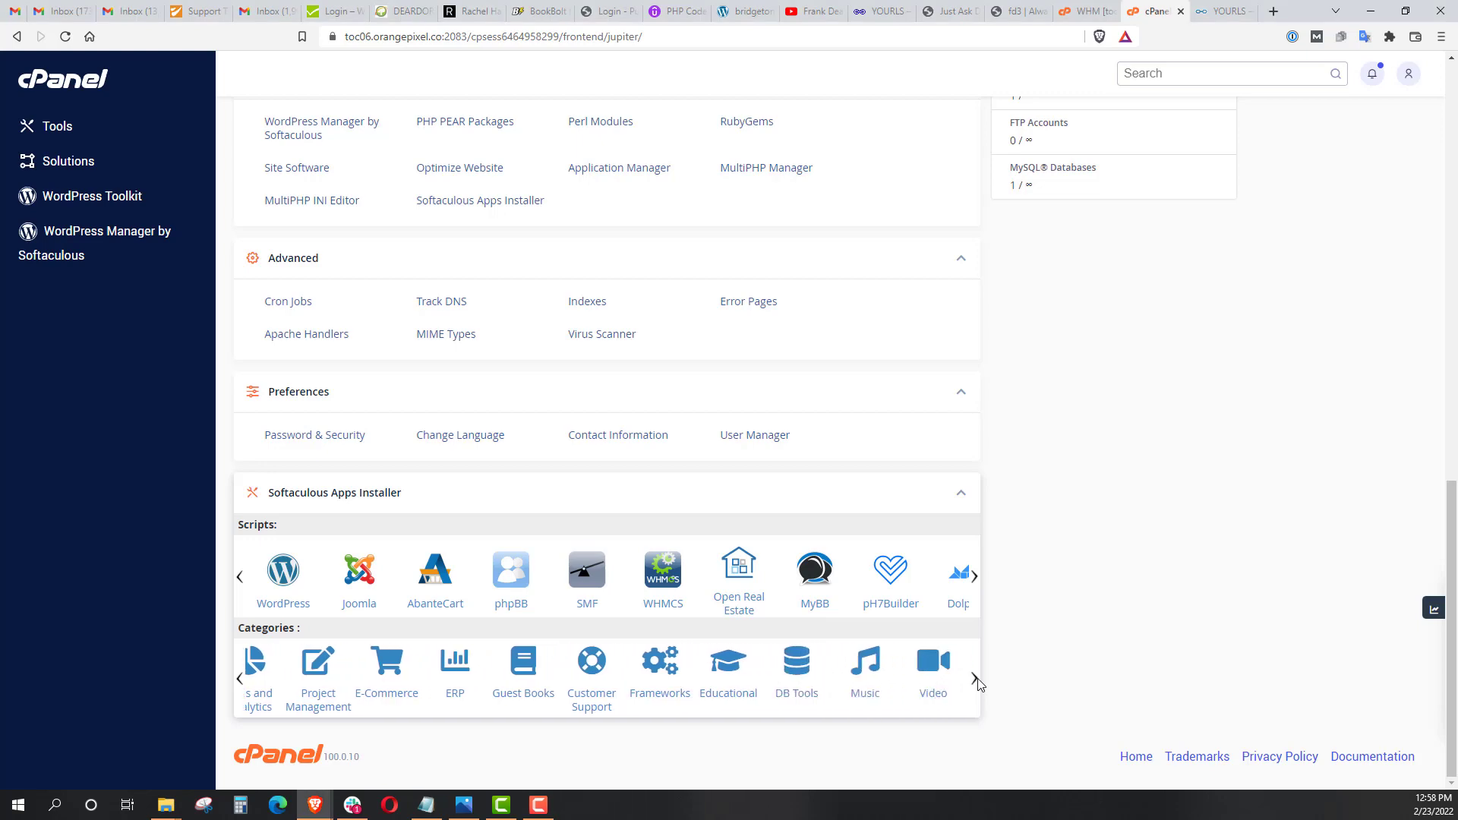
click(974, 678)
click(864, 695)
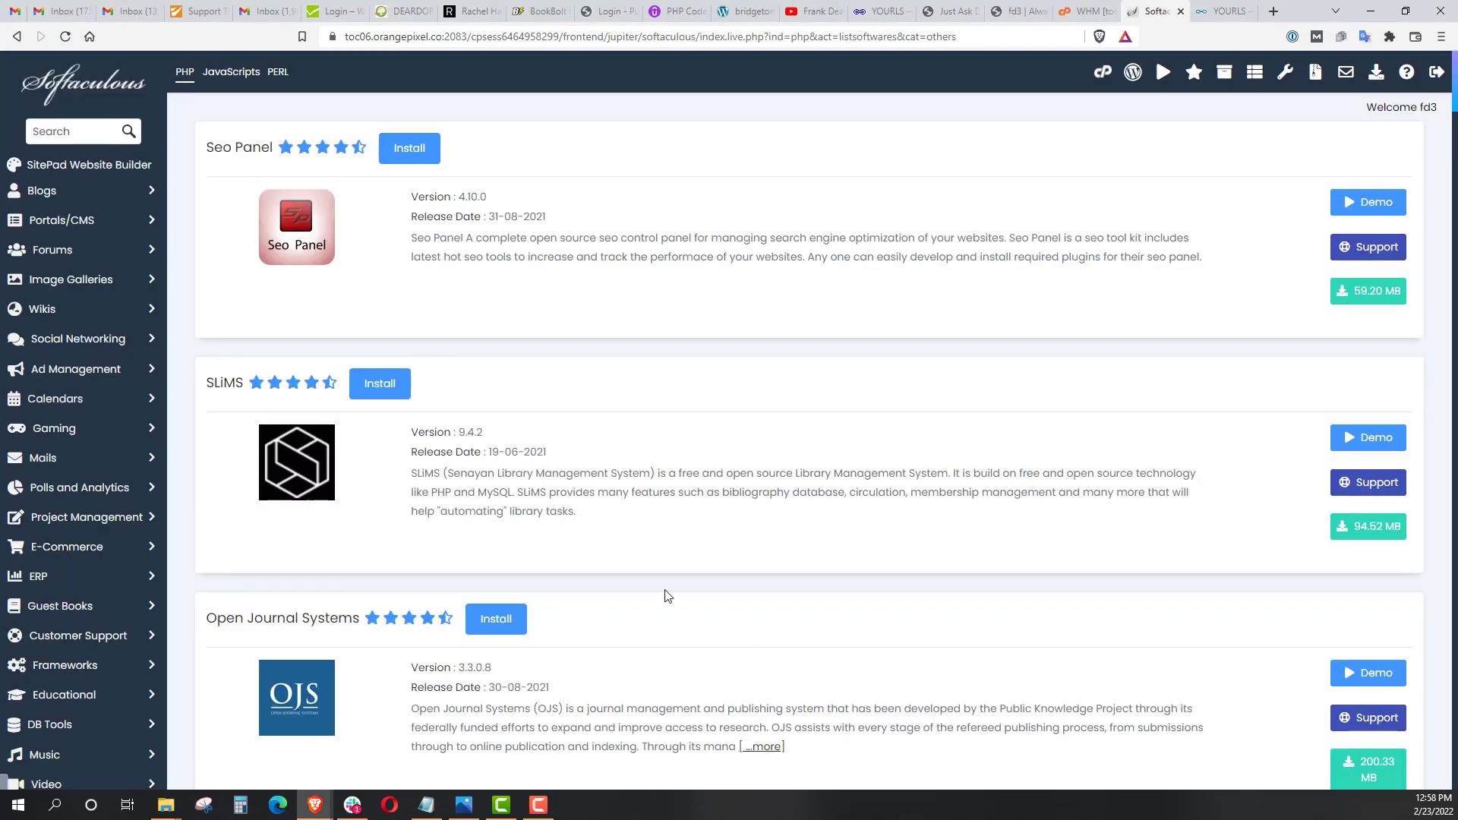
Scroll the Others list down to YOURLS and start its installation
scroll(557, 531, down, 7)
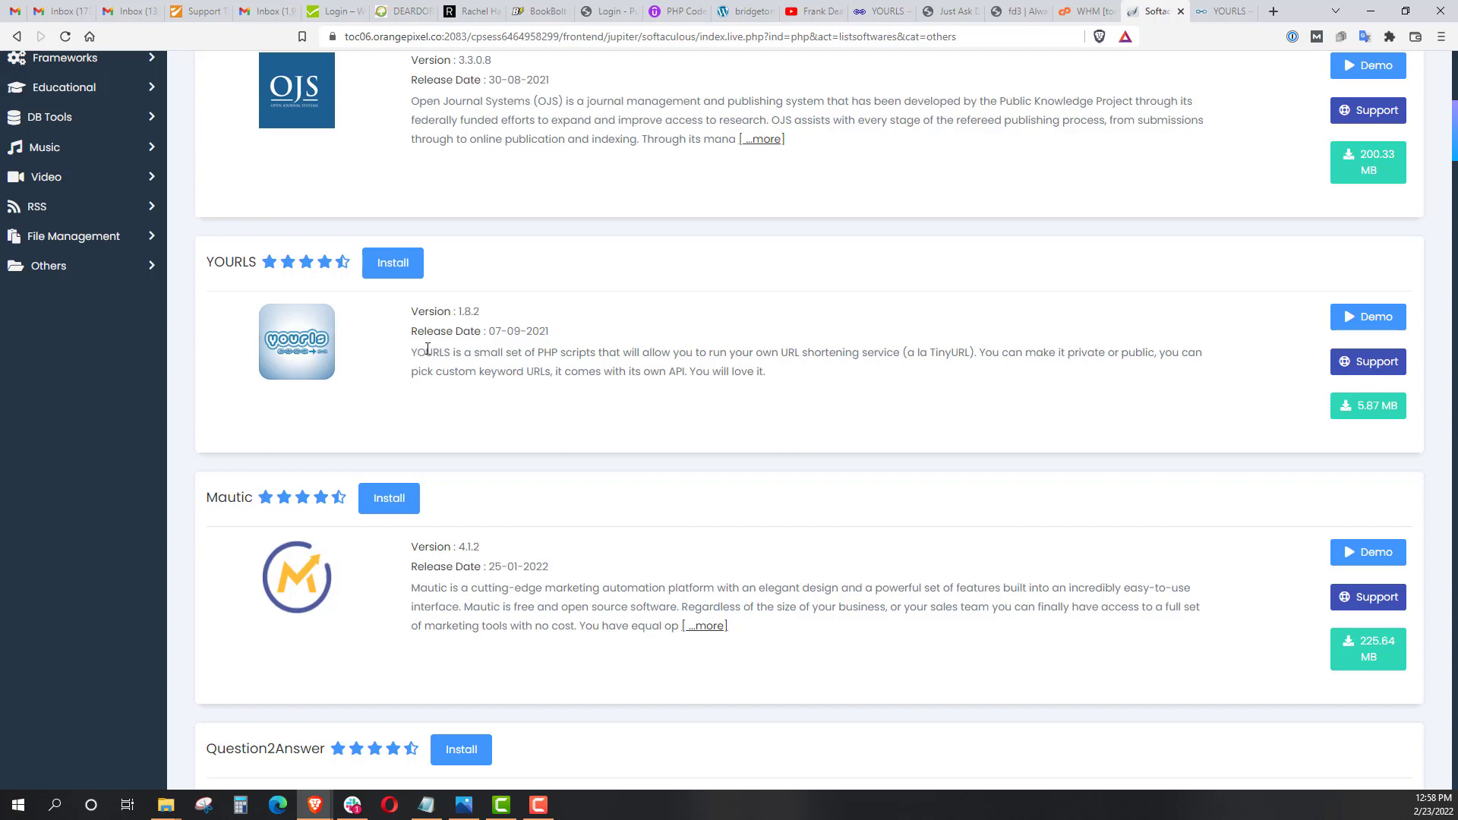
click(400, 270)
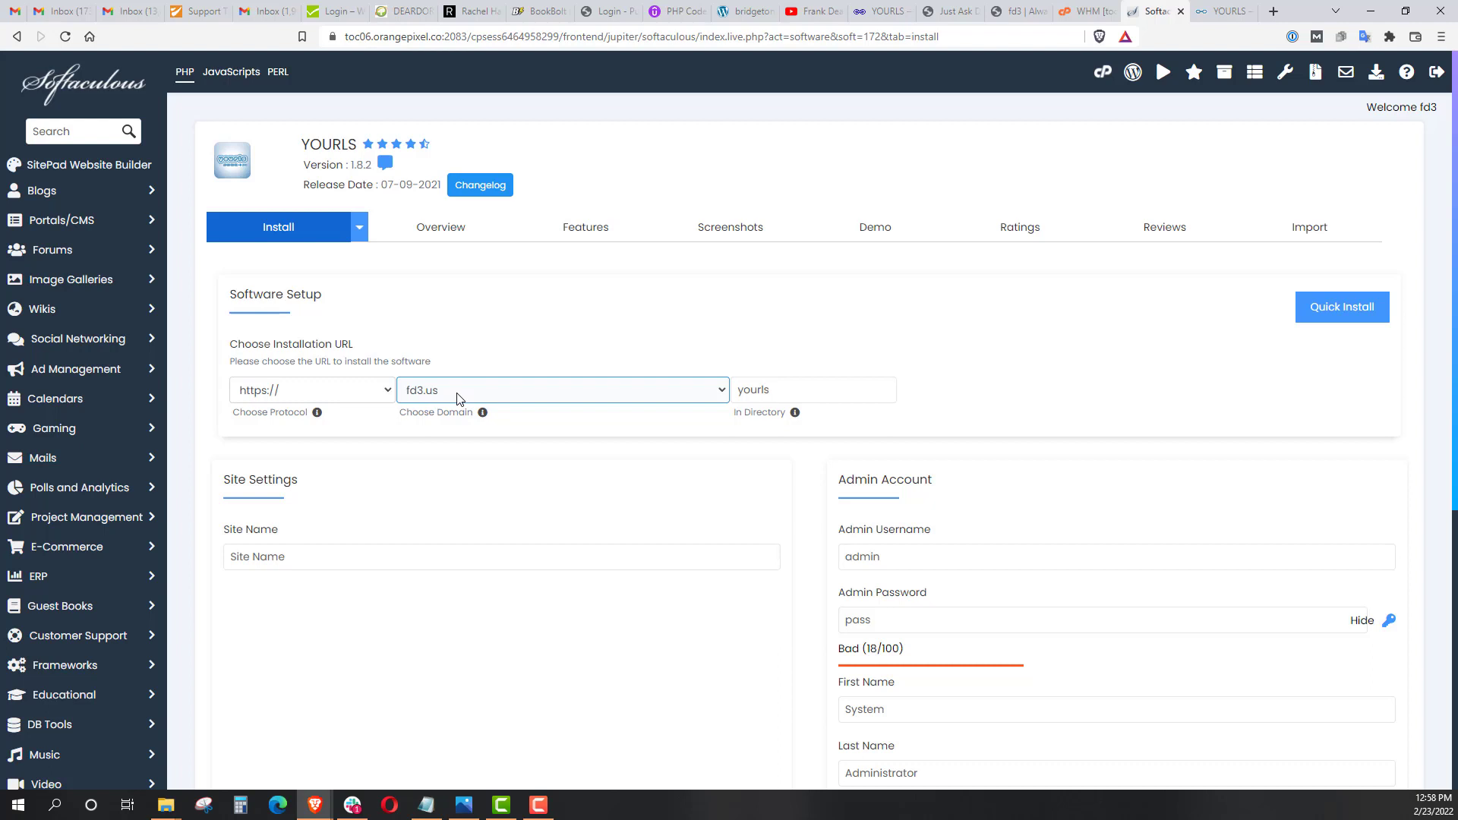
Replace the install directory 'yourls' with 'l' so YOURLS installs at fd3.us/l
click(769, 390)
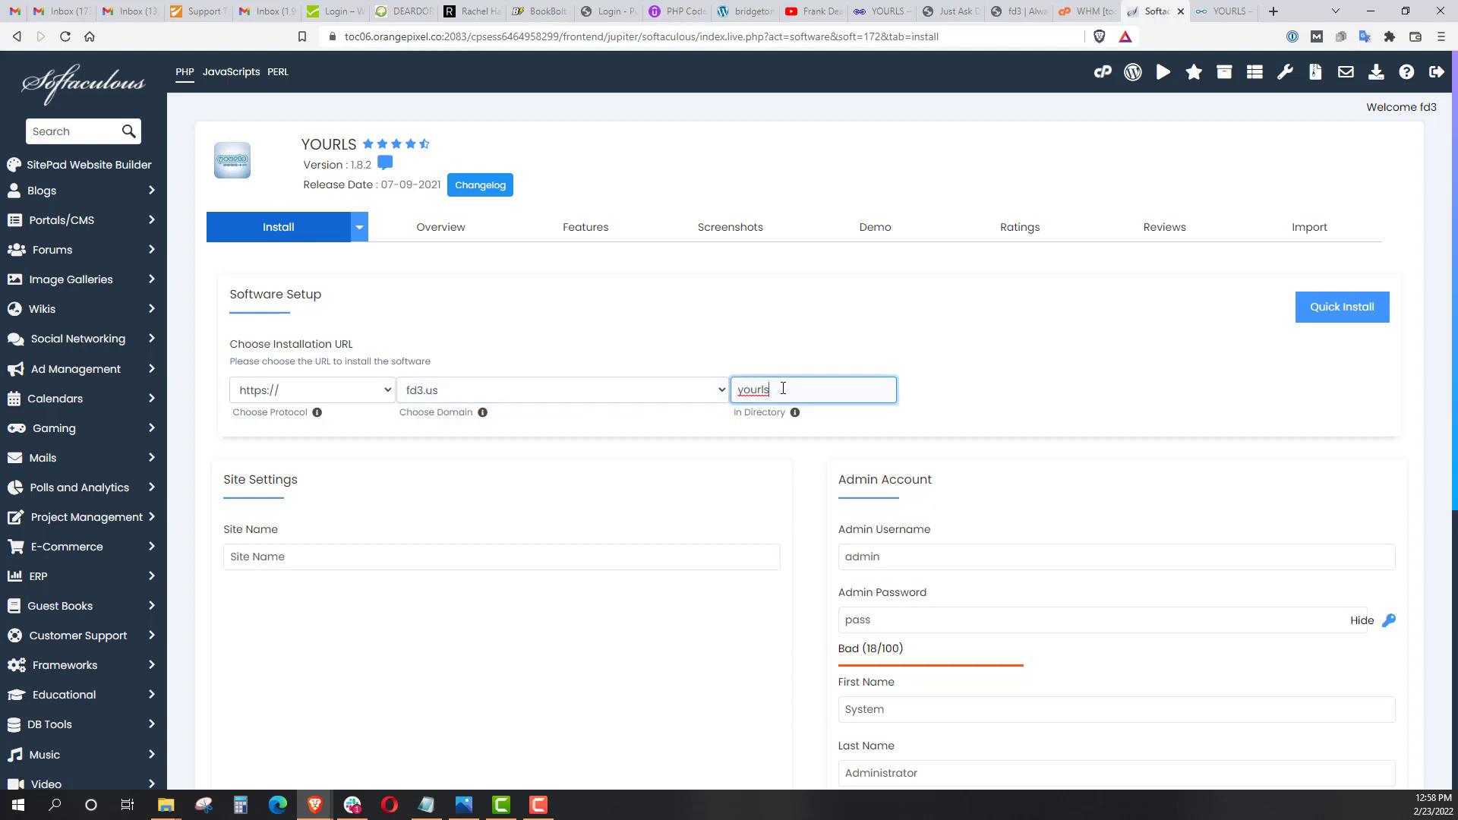
drag(783, 389, 727, 396)
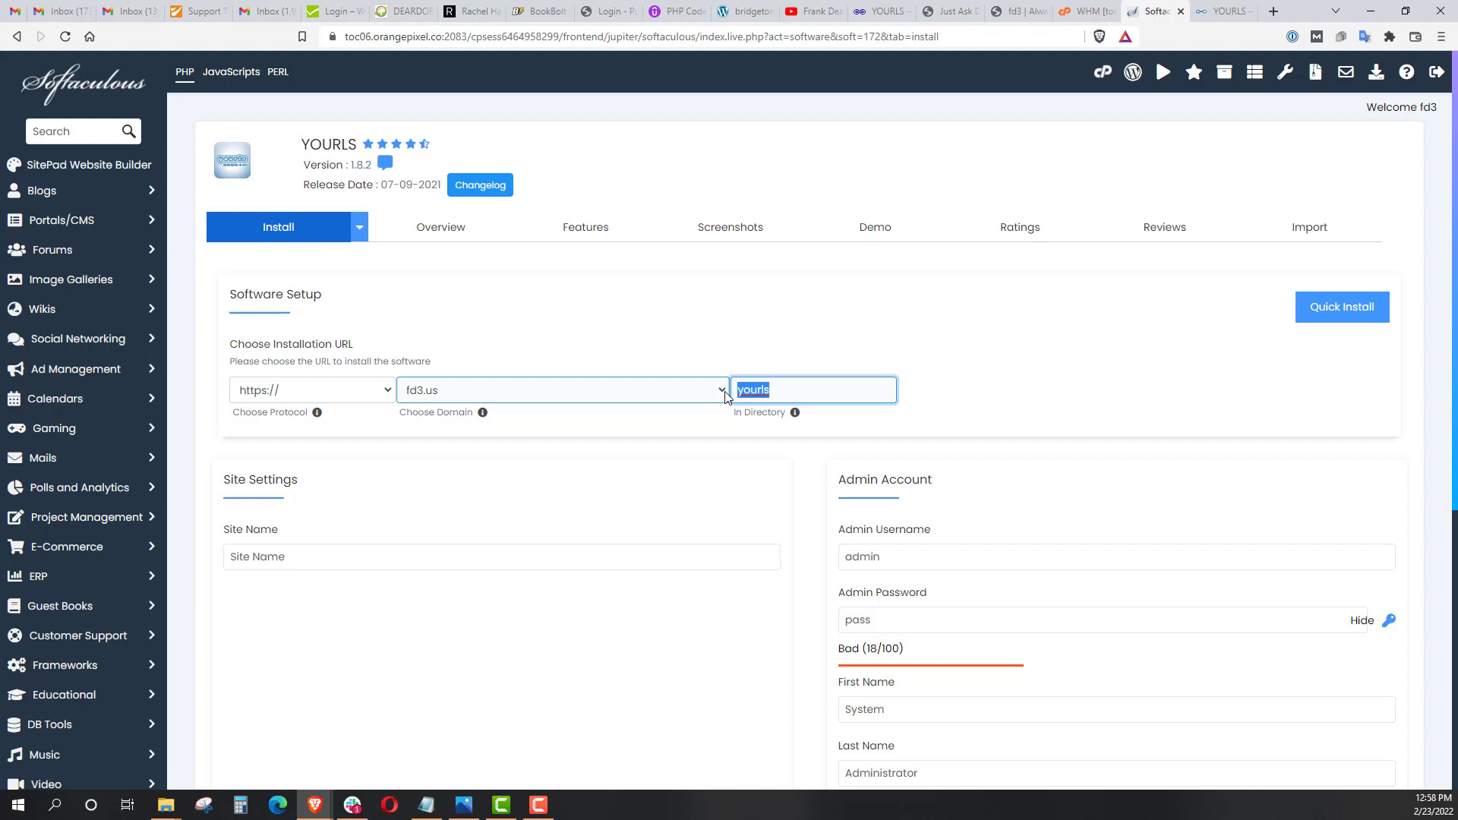
key(BackSpace)
key(BackSpace)
click(290, 557)
triple_click(290, 557)
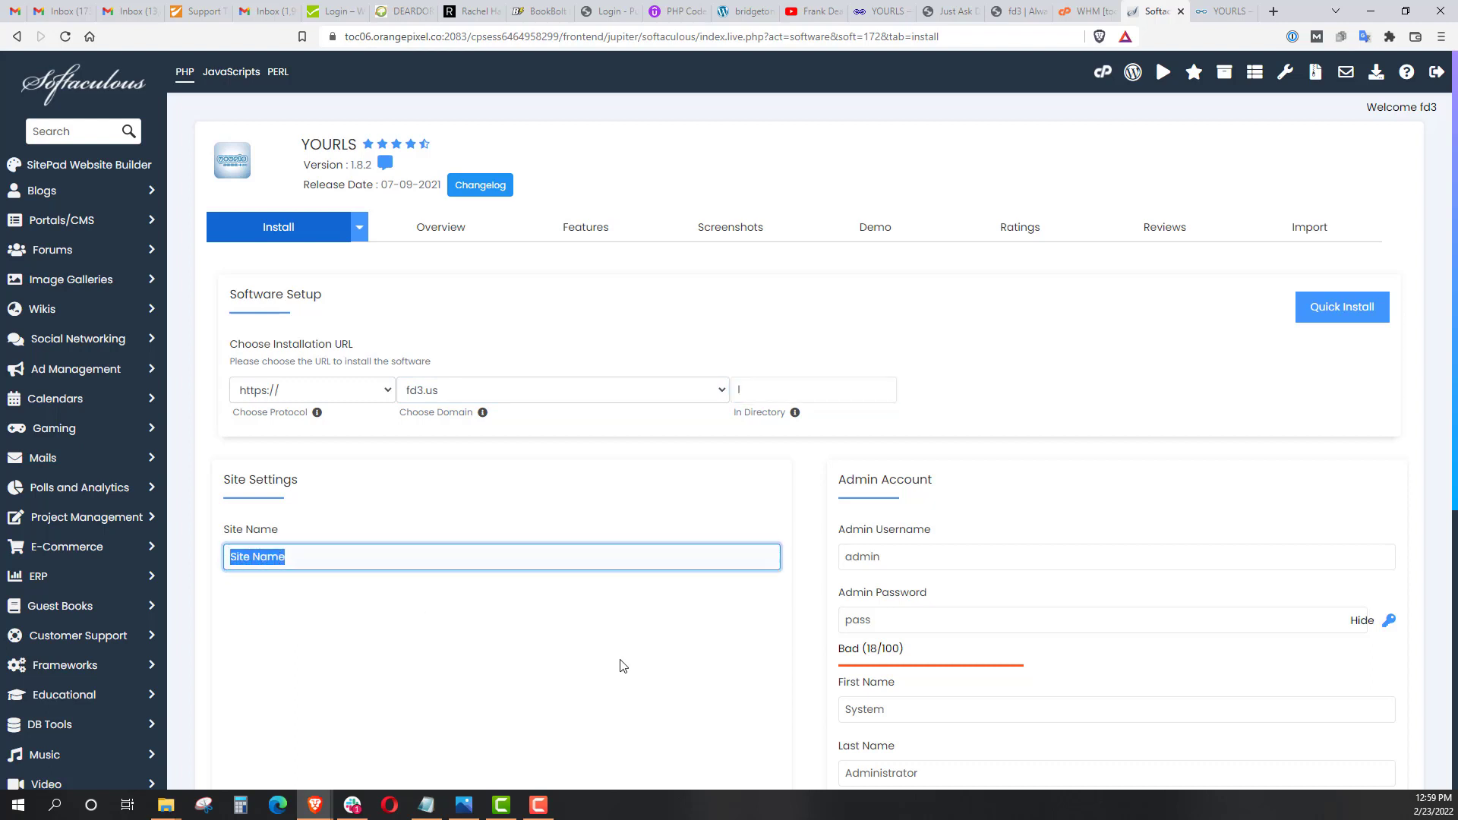
Set the admin username and a new strong admin password, copying the password for safekeeping
scroll(722, 542, down, 2)
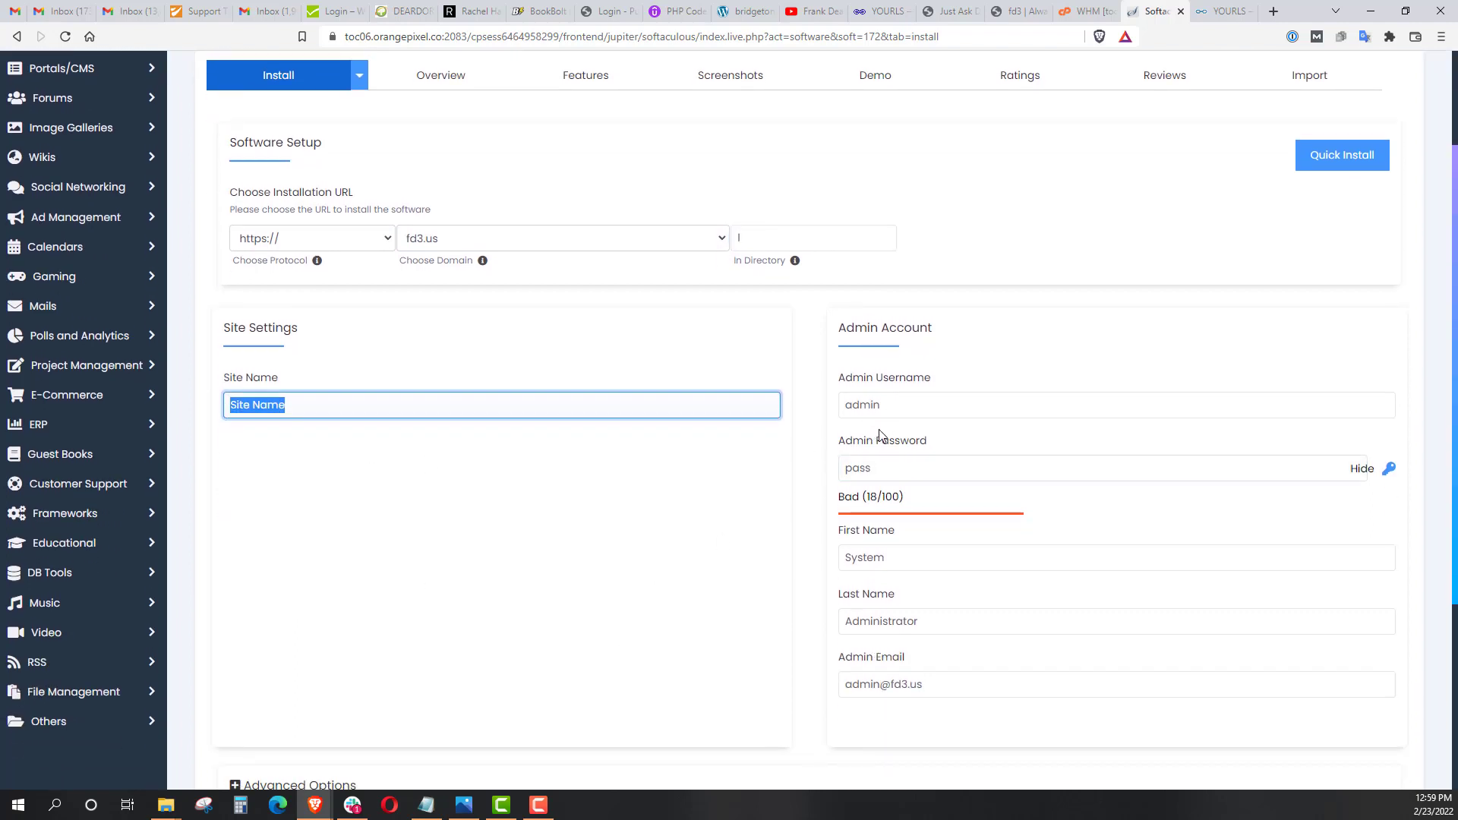
click(900, 395)
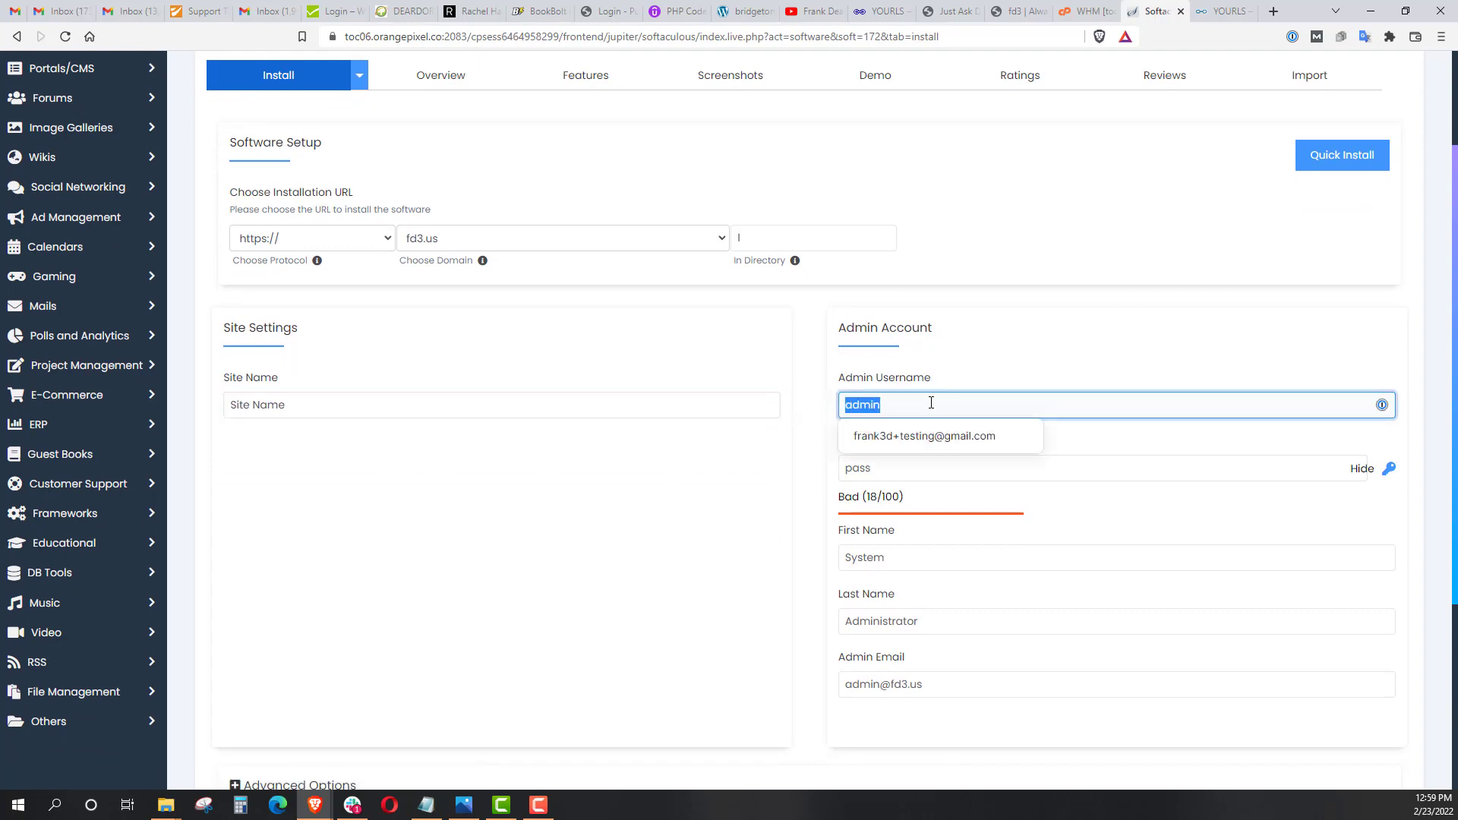
text(FD3_adm)
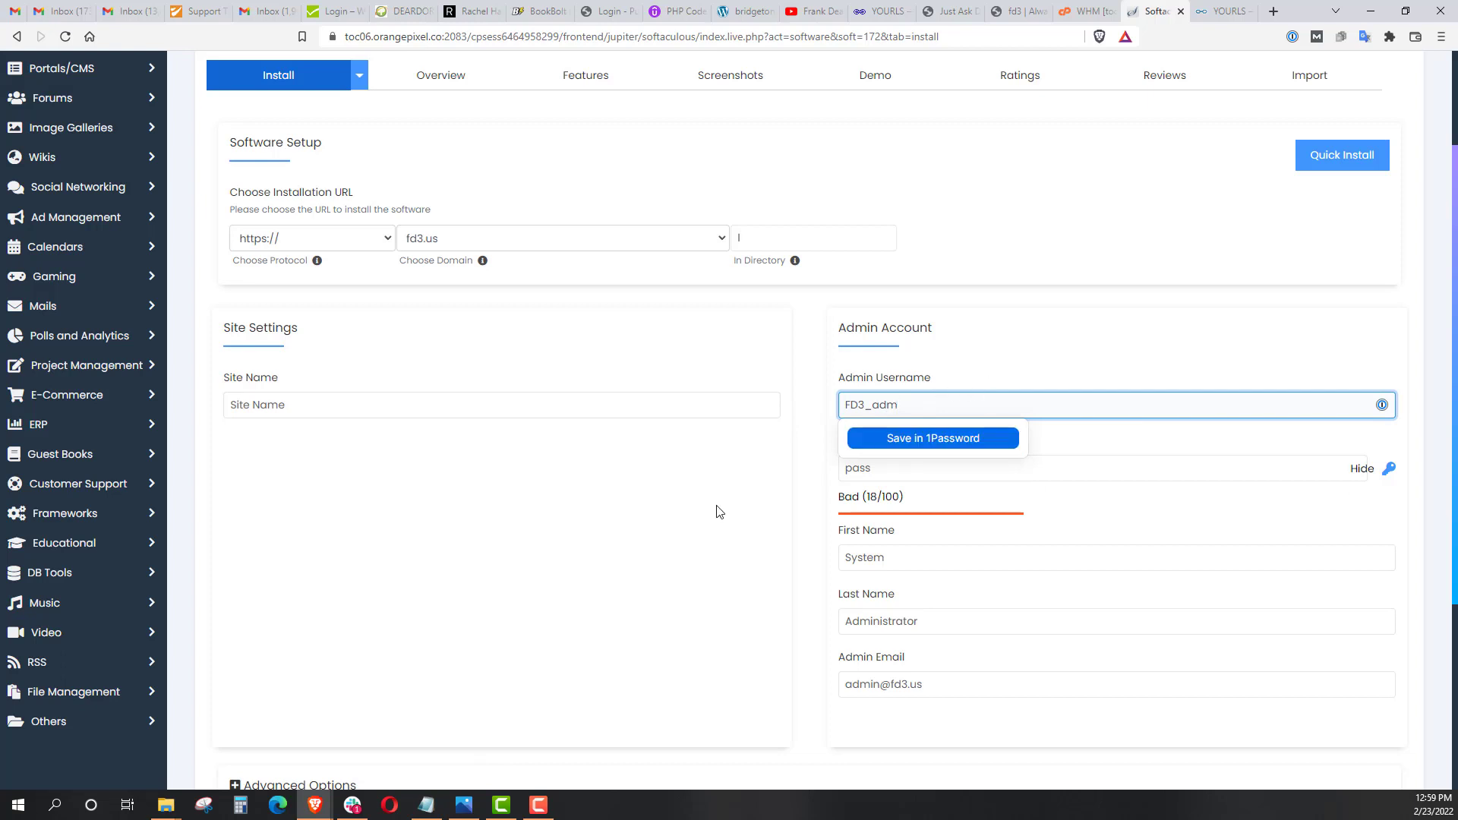
key(Tab)
drag(904, 463, 828, 469)
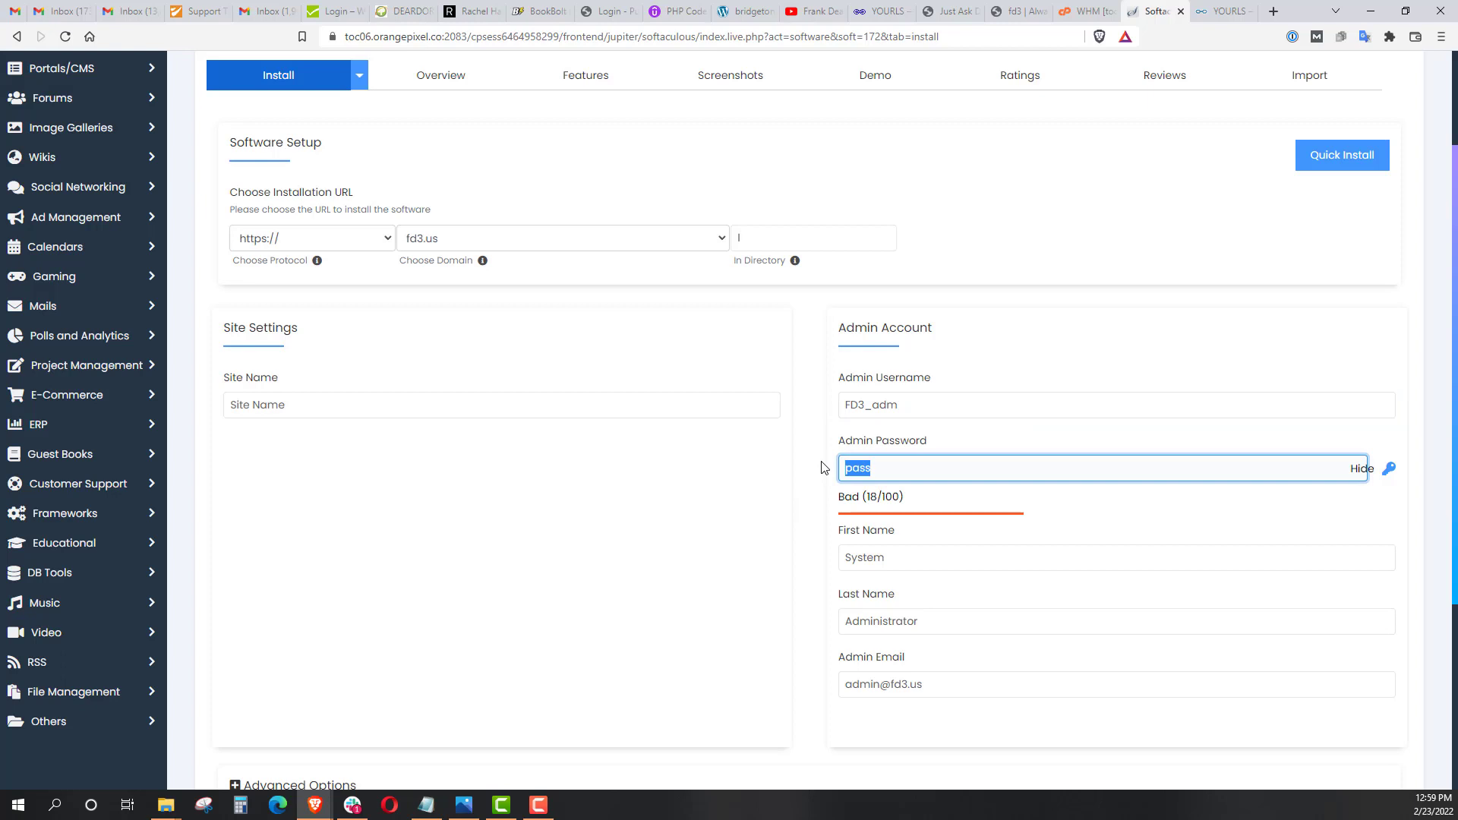
key(BackSpace)
key(BackSpace)
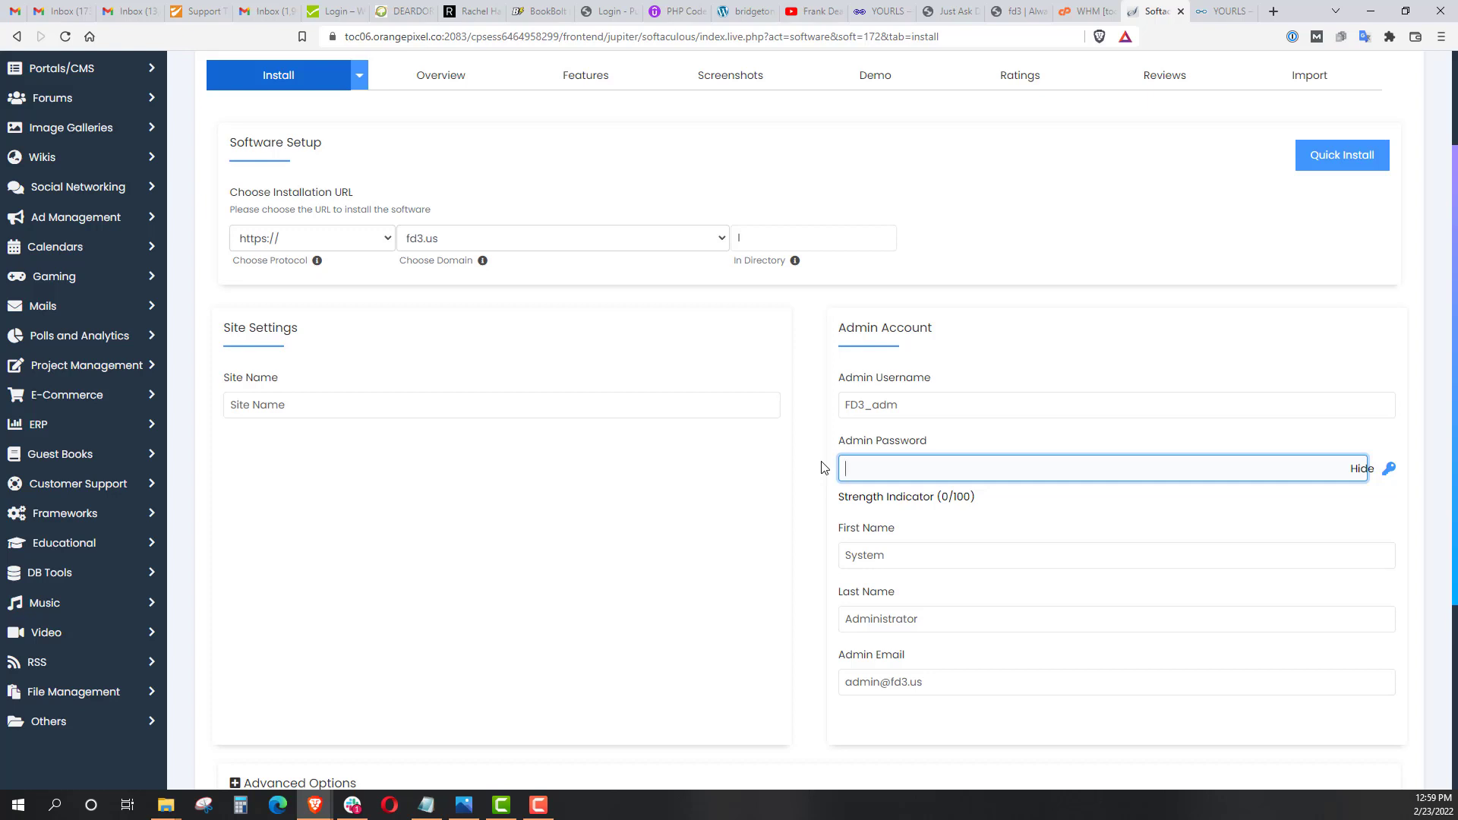
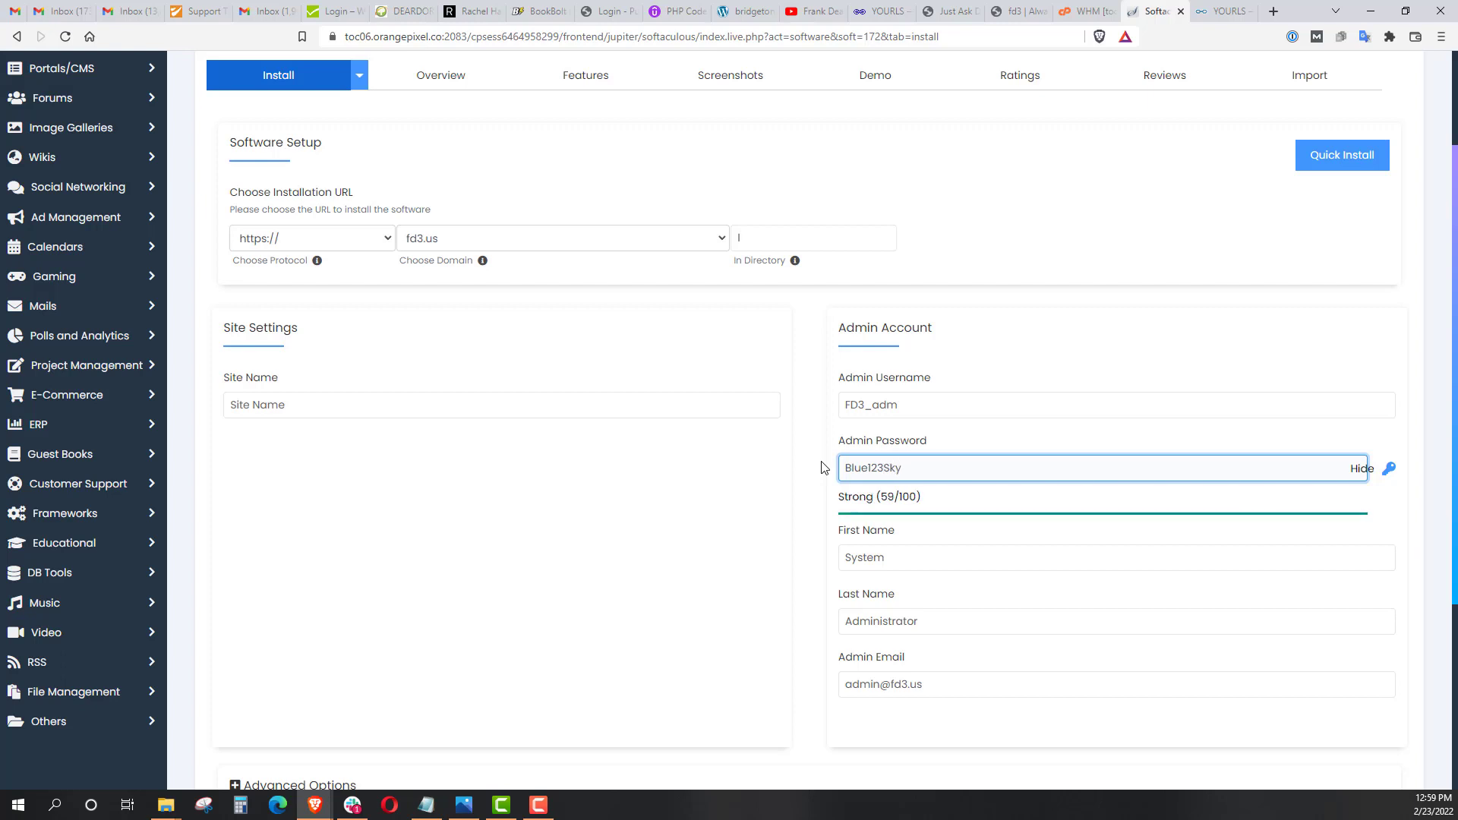
drag(904, 468, 841, 469)
key(alt+Tab)
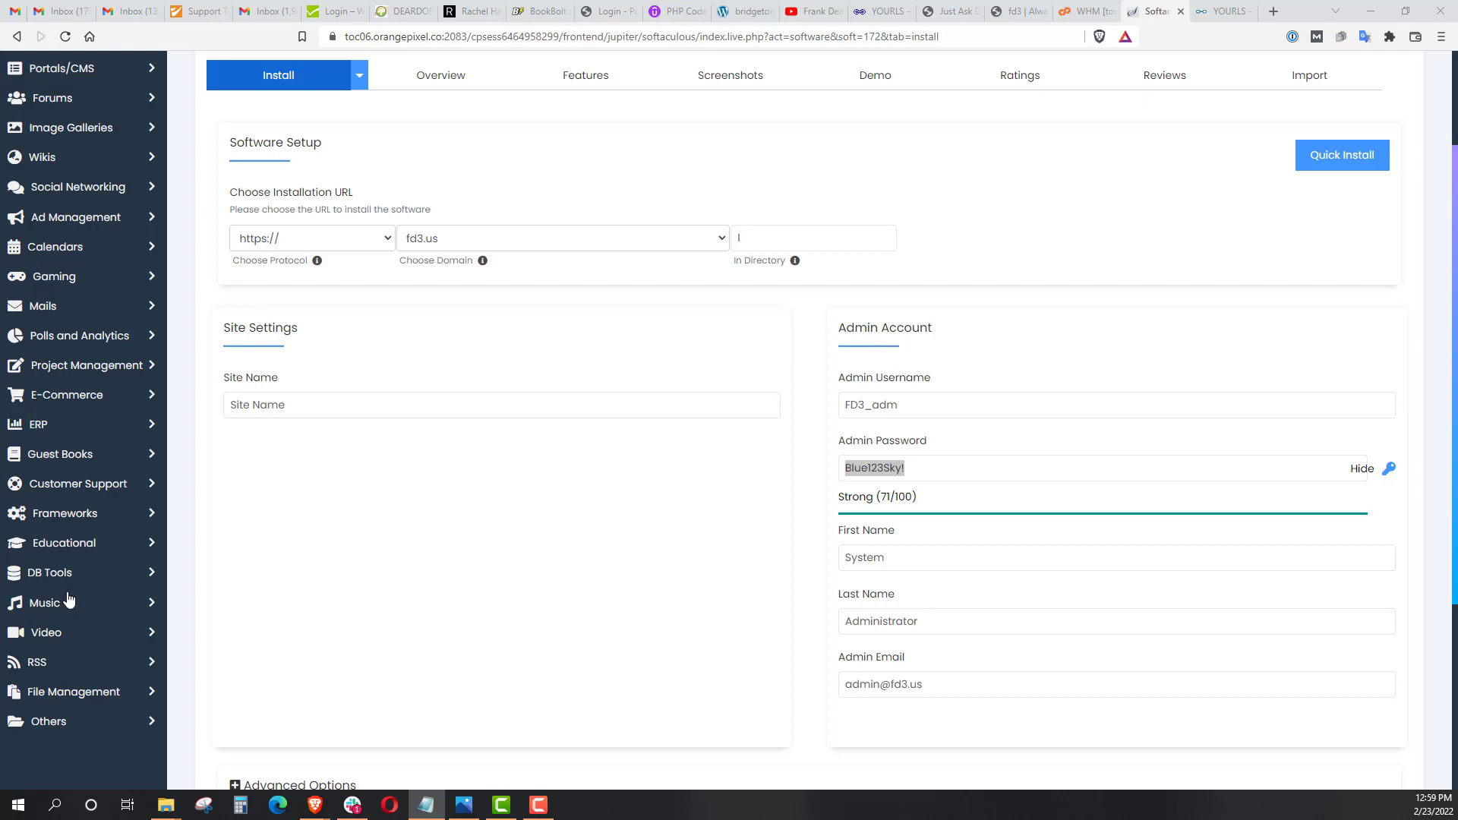
click(917, 622)
Fill in the admin's first name, last name and e-mail, then begin typing the site name
click(895, 557)
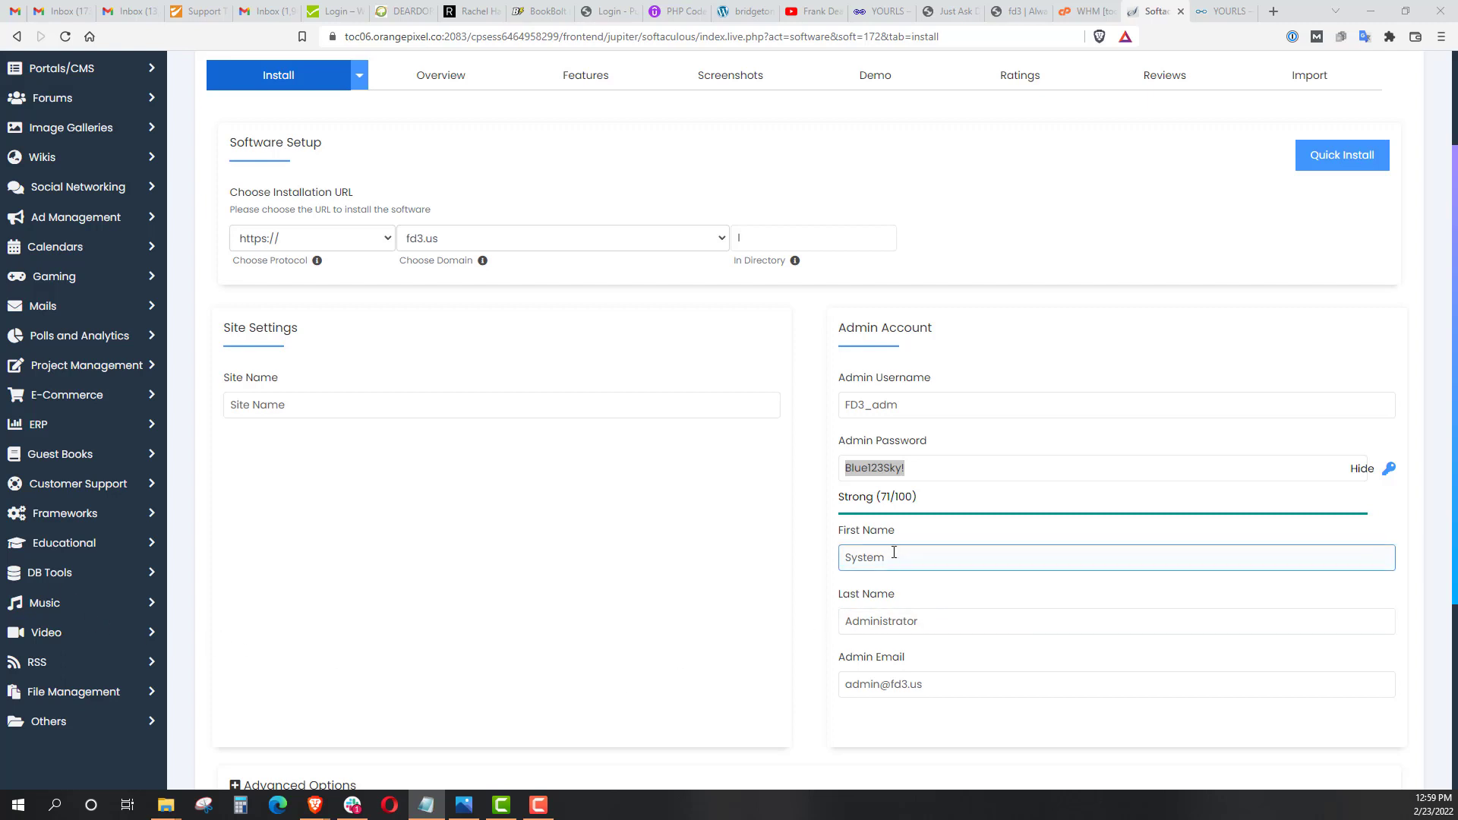
drag(895, 557, 798, 560)
text(Frank)
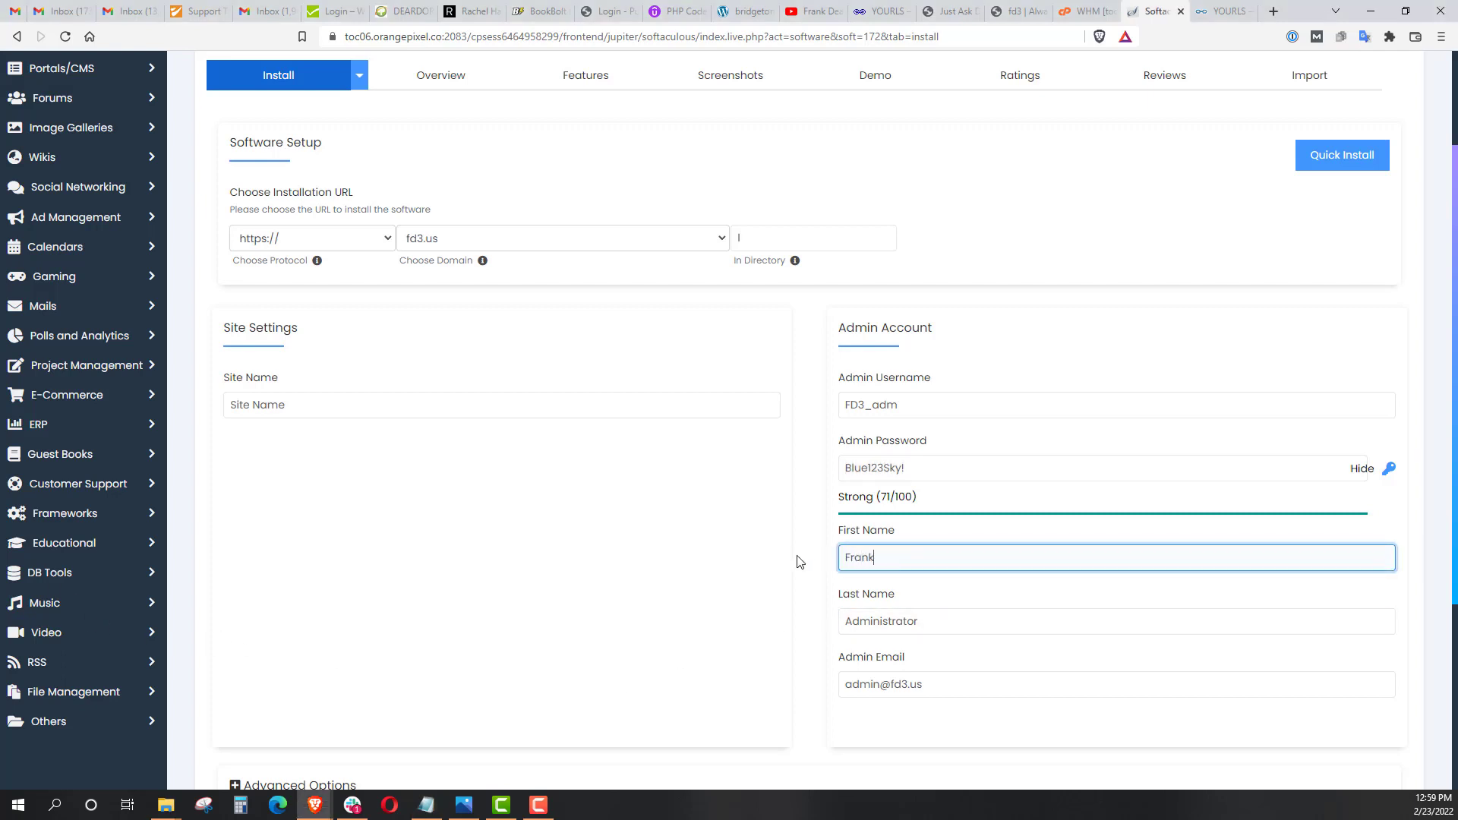
key(Tab)
text(Deardurff)
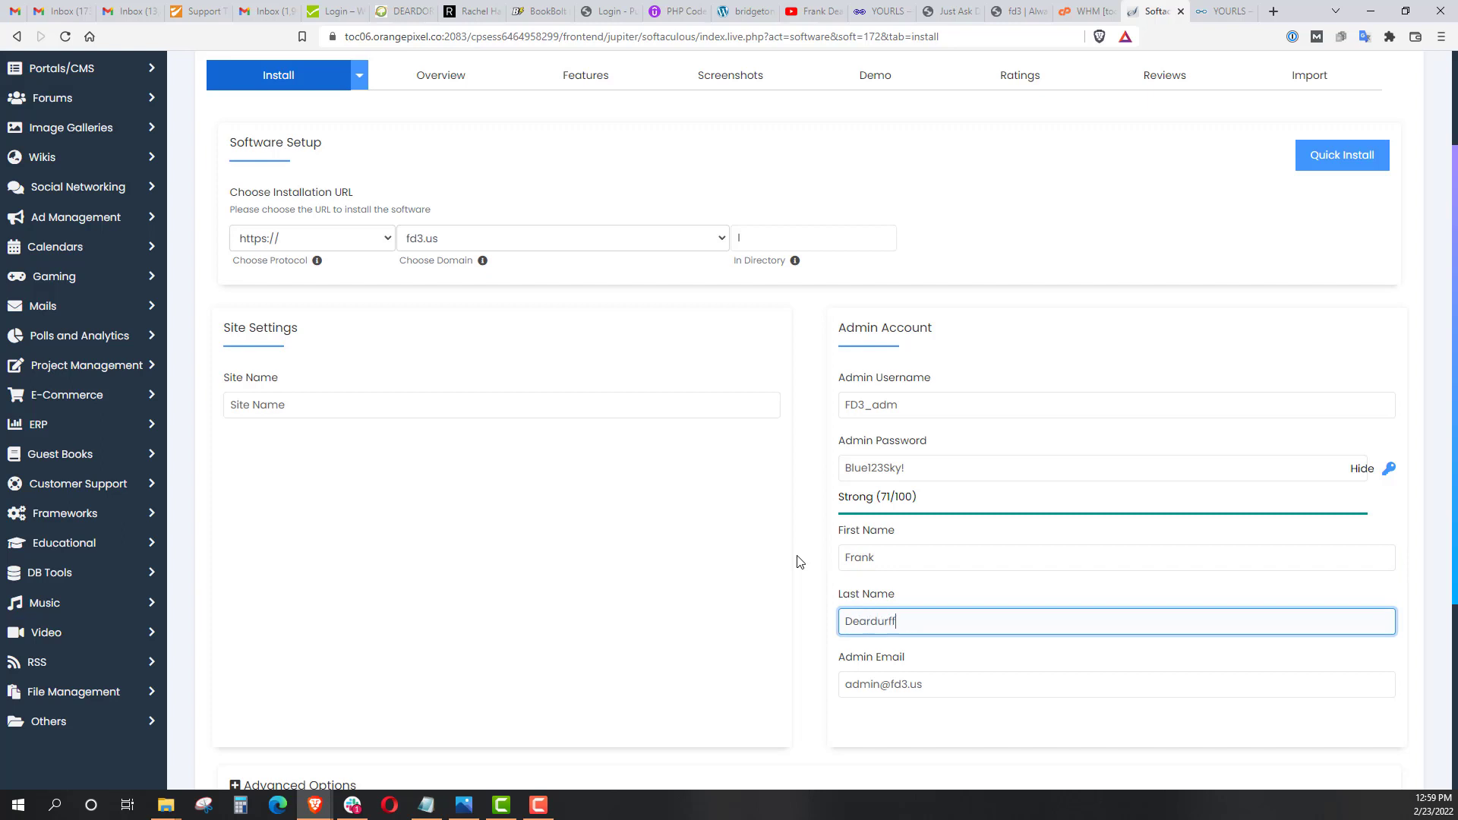
key(Tab)
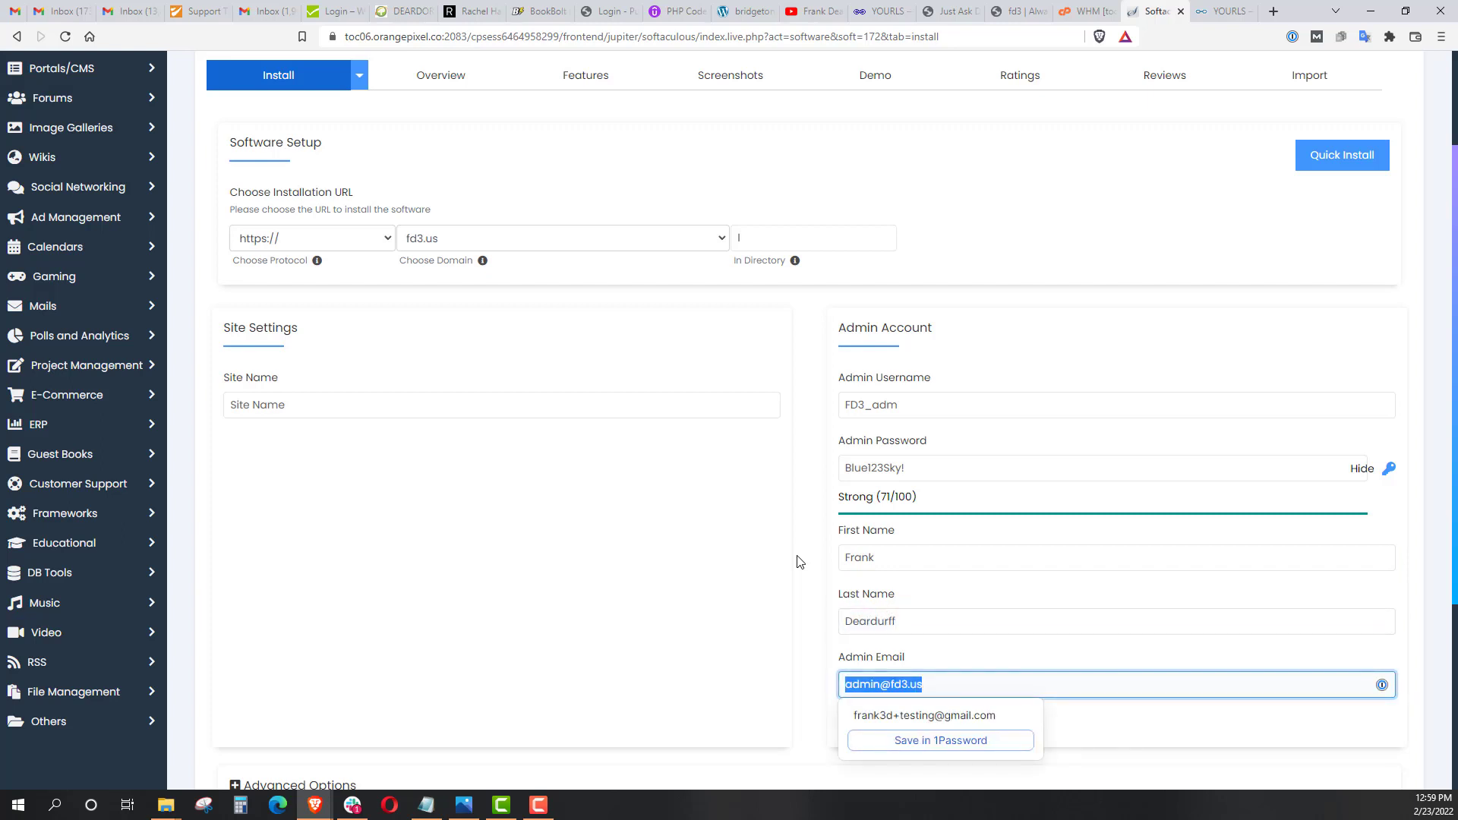
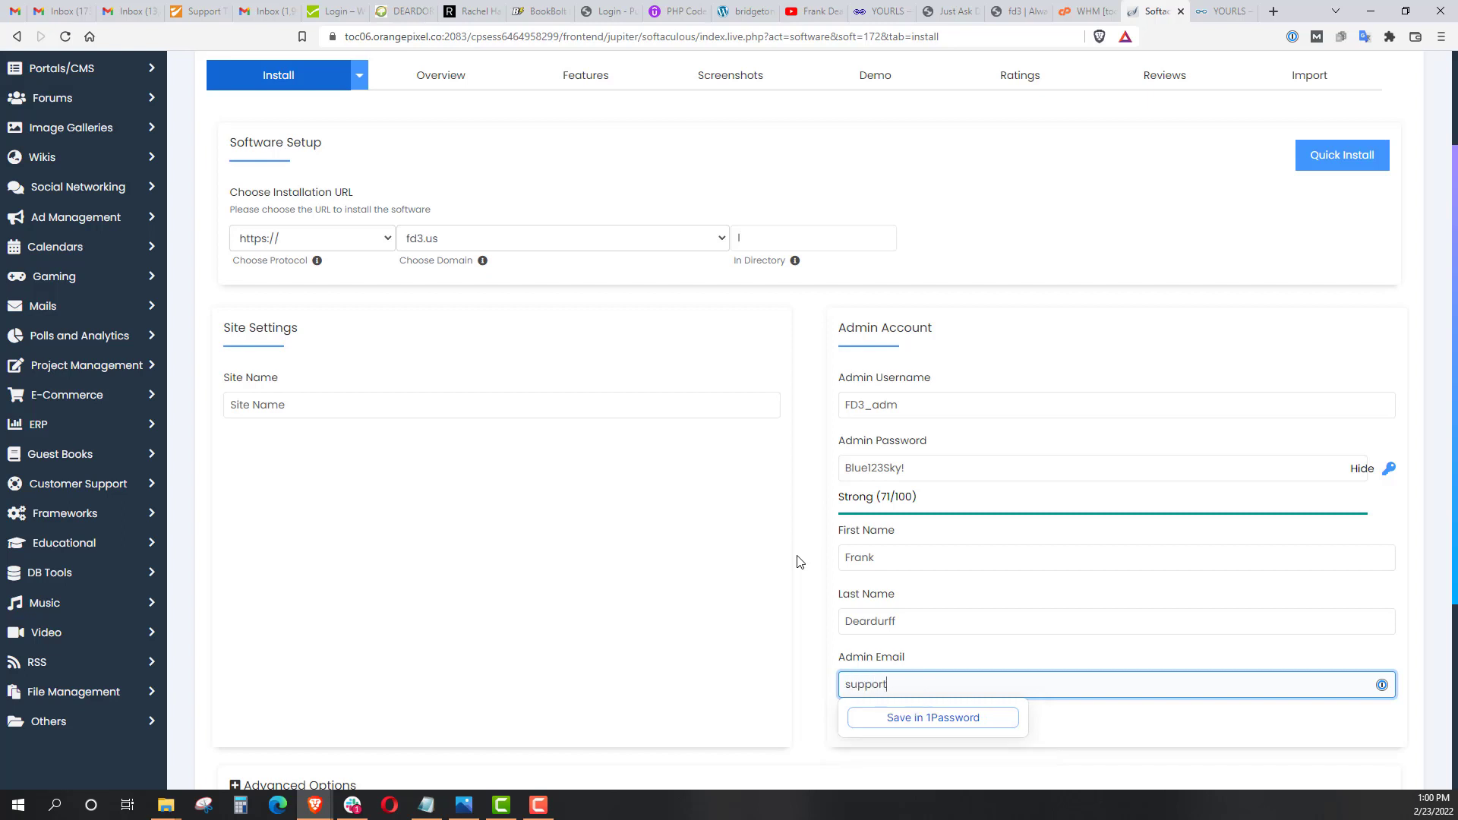
click(920, 655)
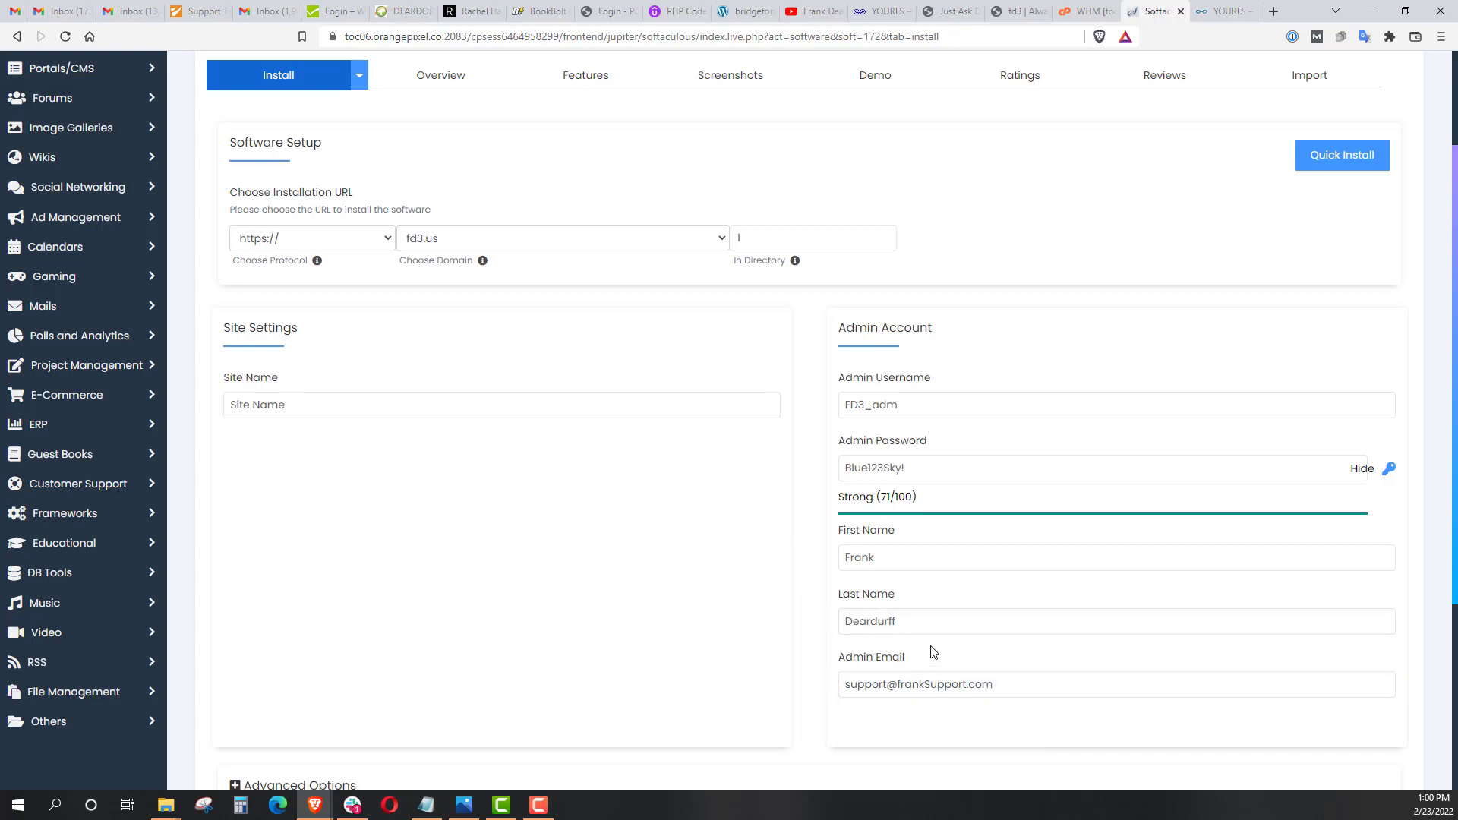
drag(292, 406, 205, 411)
text(Frank's Short URLs)
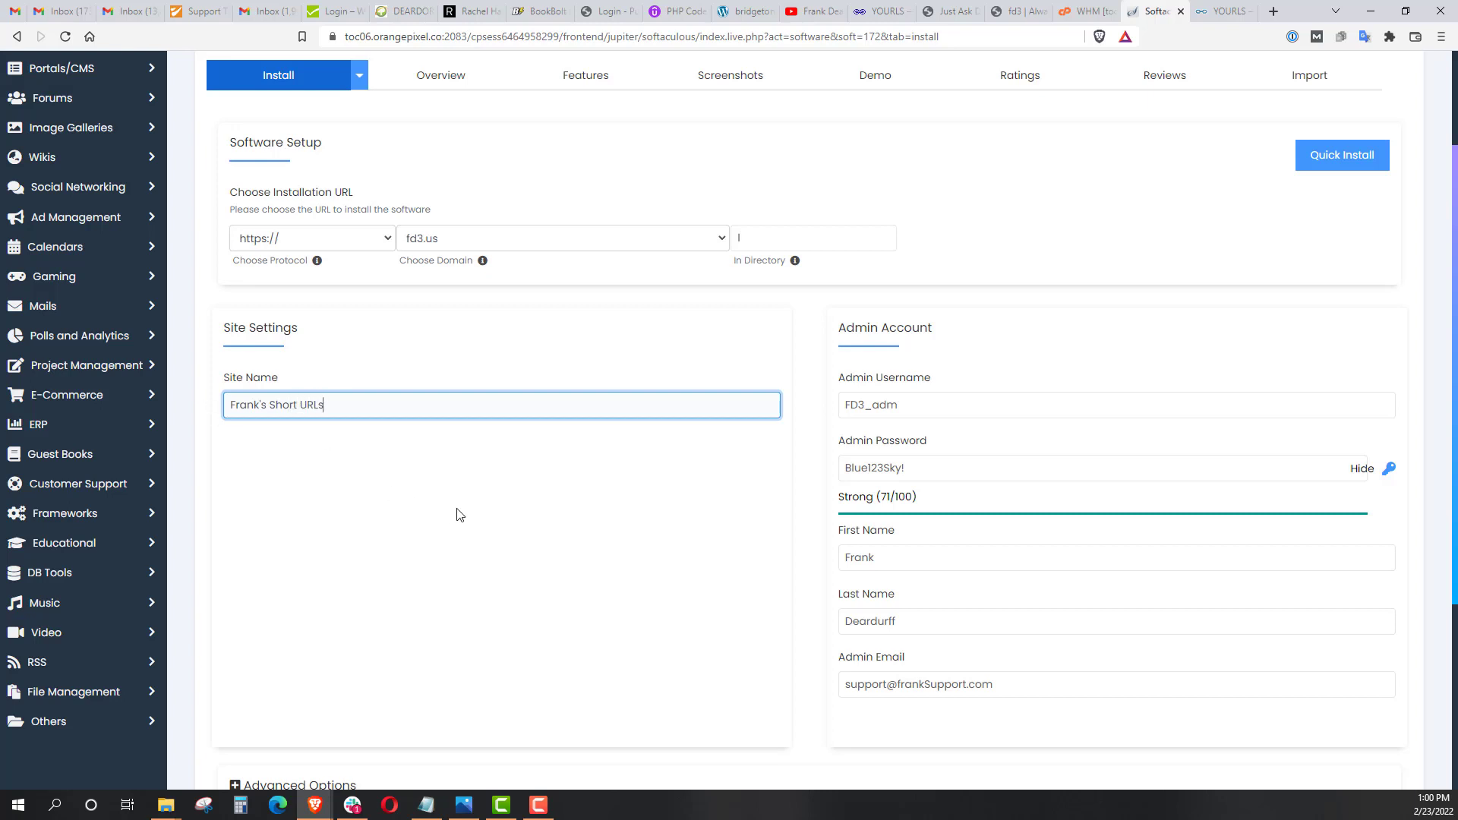
Enter the e-mail address where installation details should be sent
scroll(599, 531, down, 4)
scroll(608, 503, up, 1)
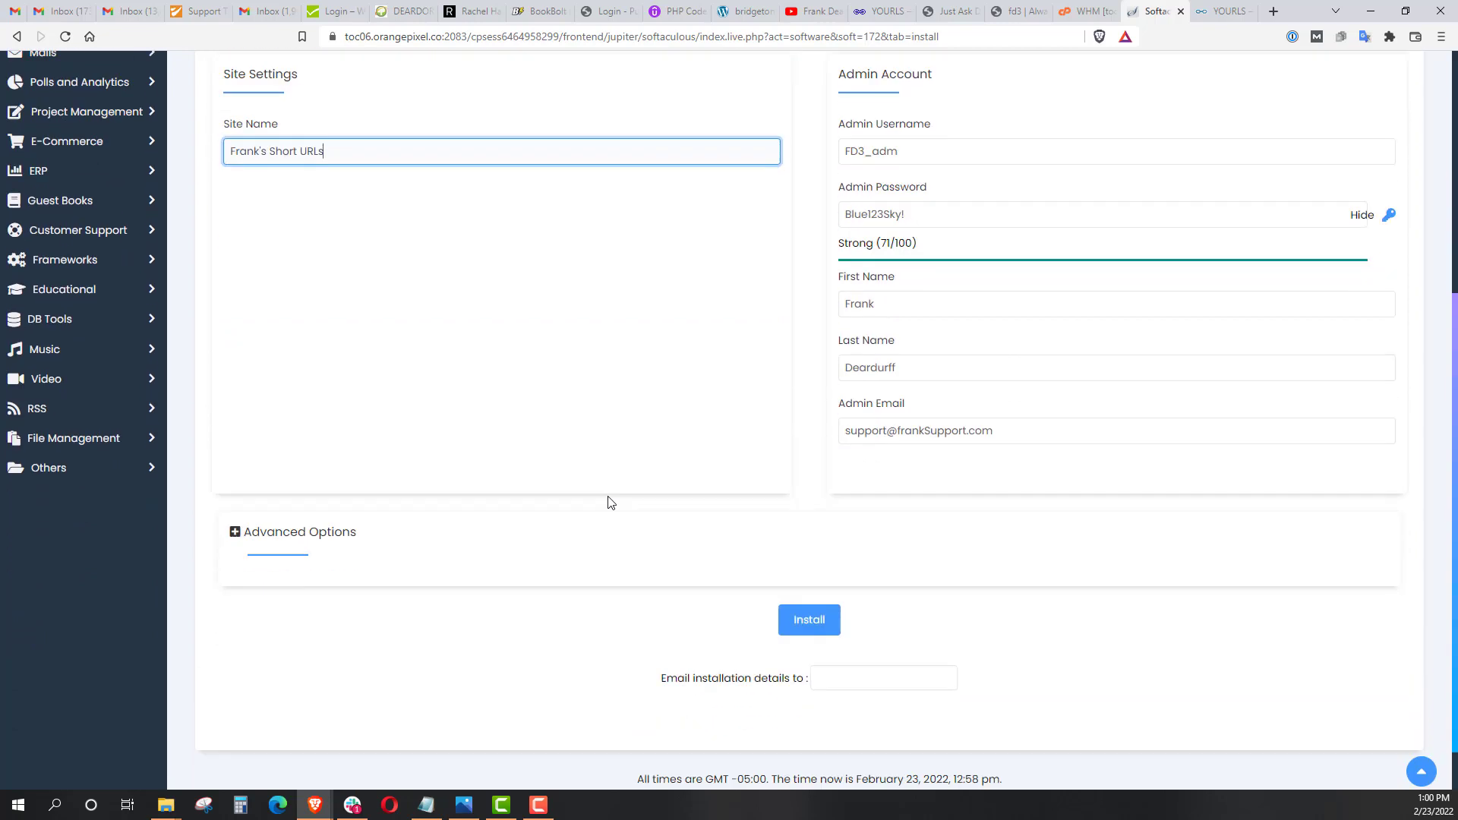
scroll(608, 503, down, 1)
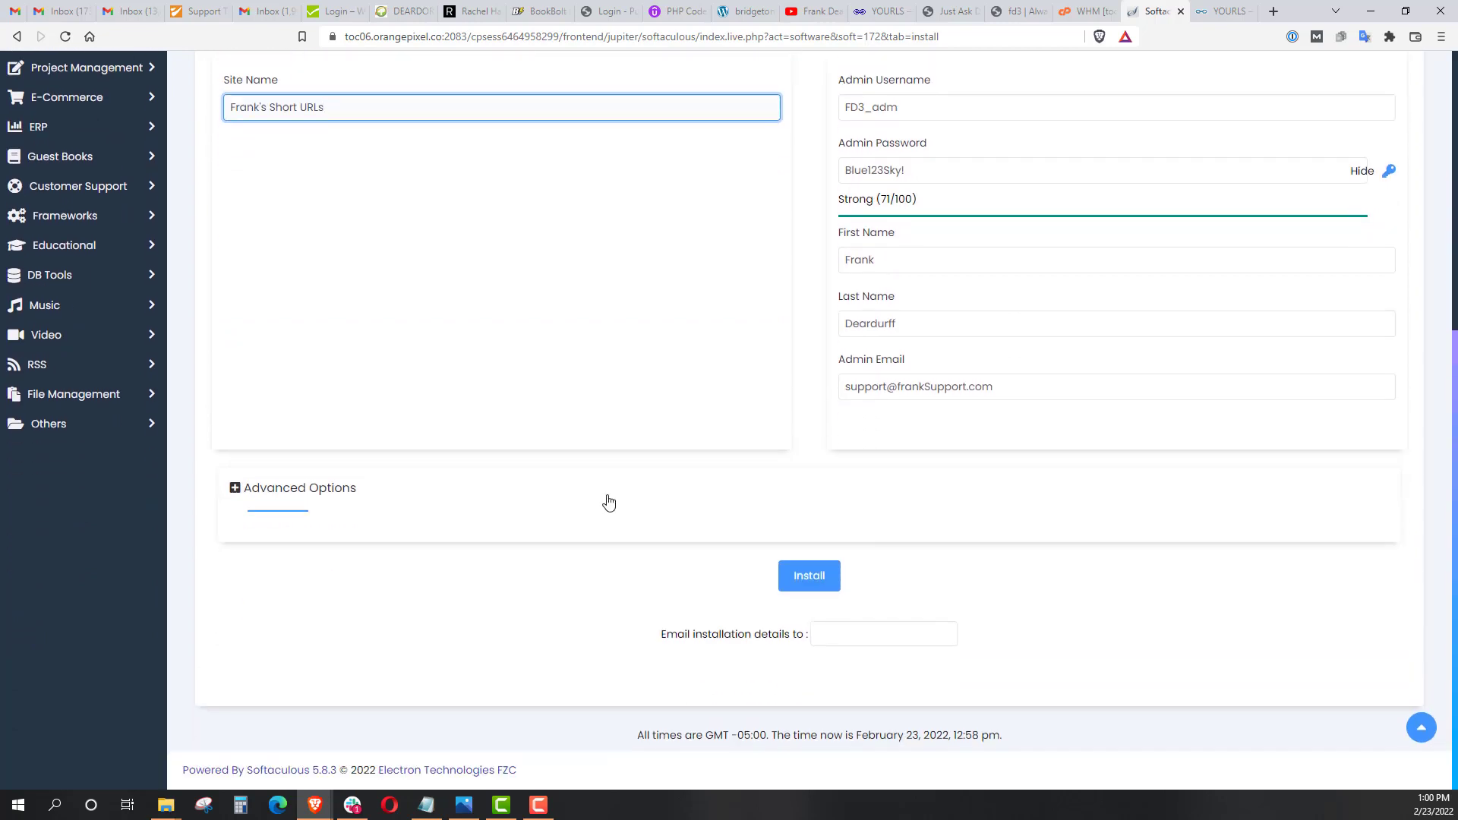
click(814, 637)
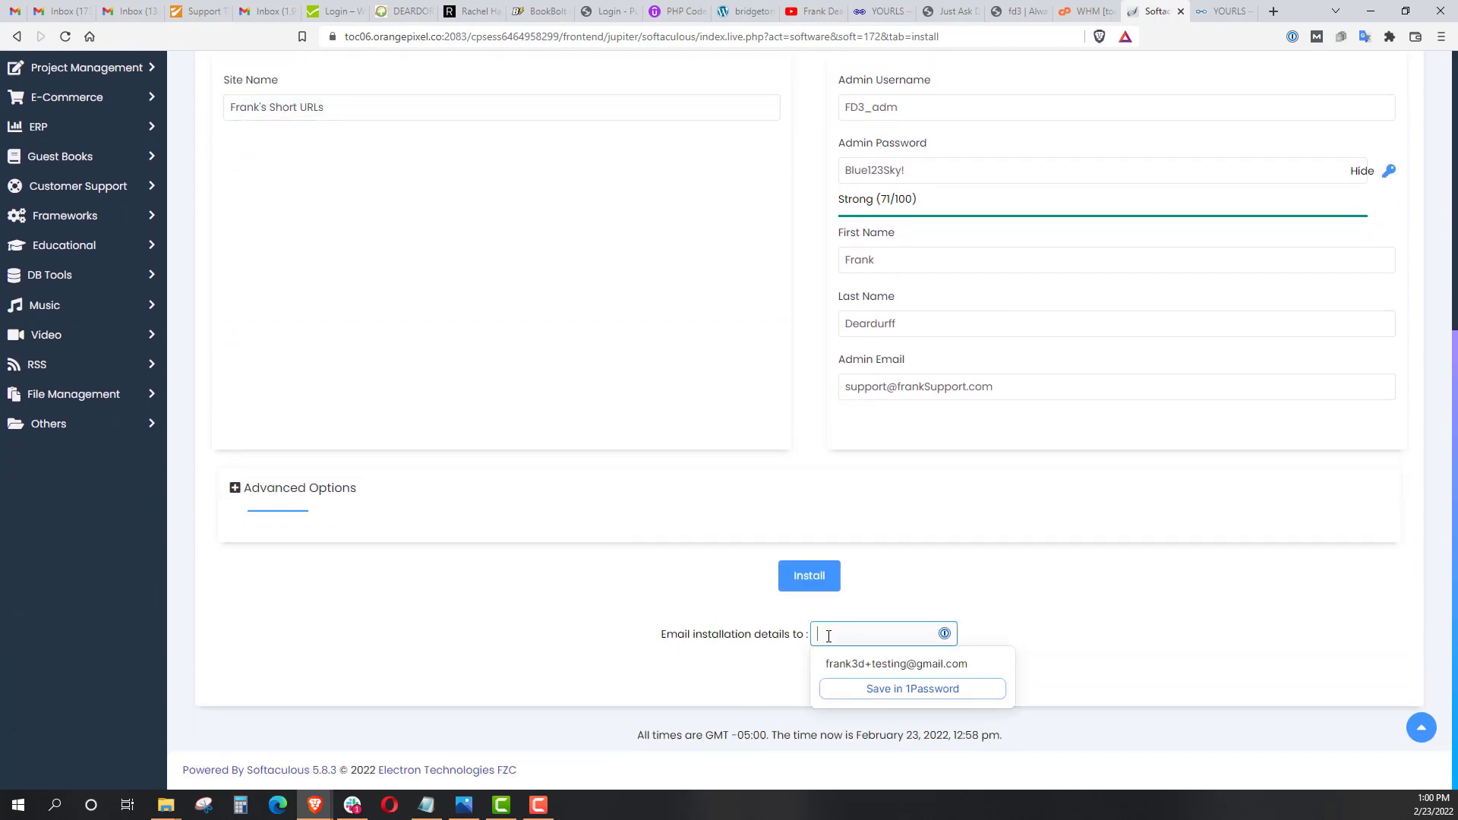
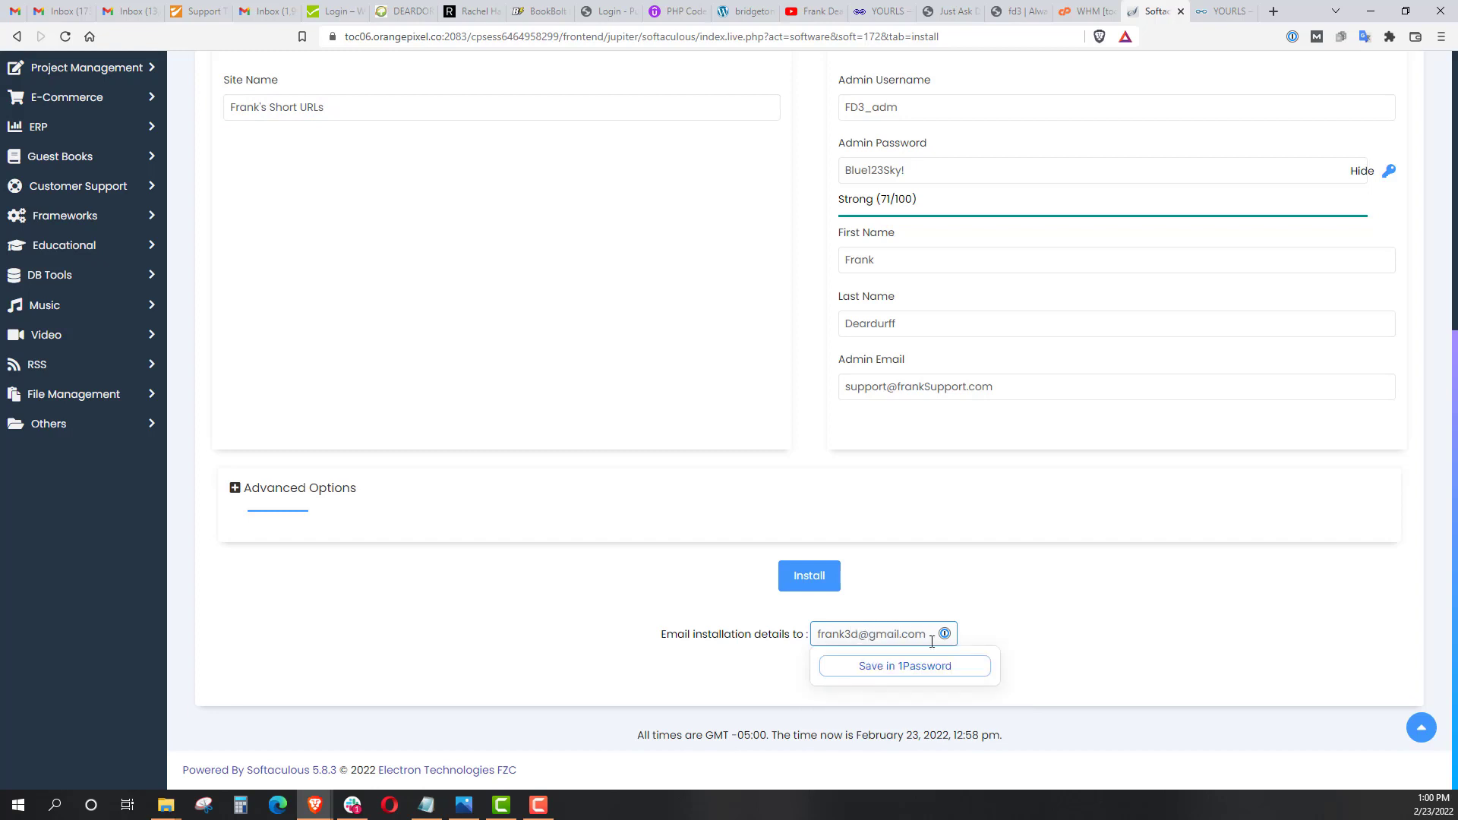
click(1017, 630)
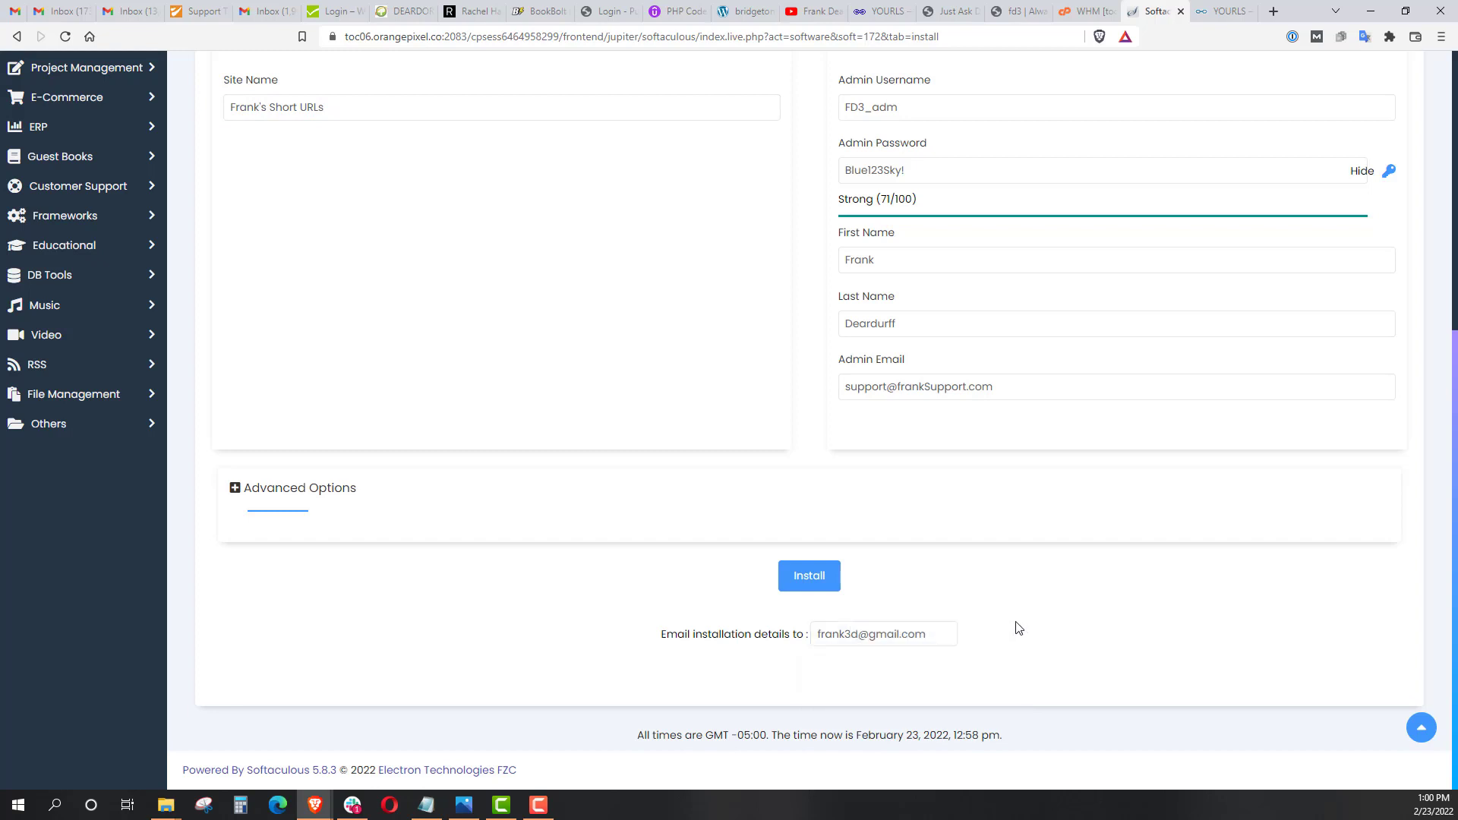
scroll(958, 619, up, 2)
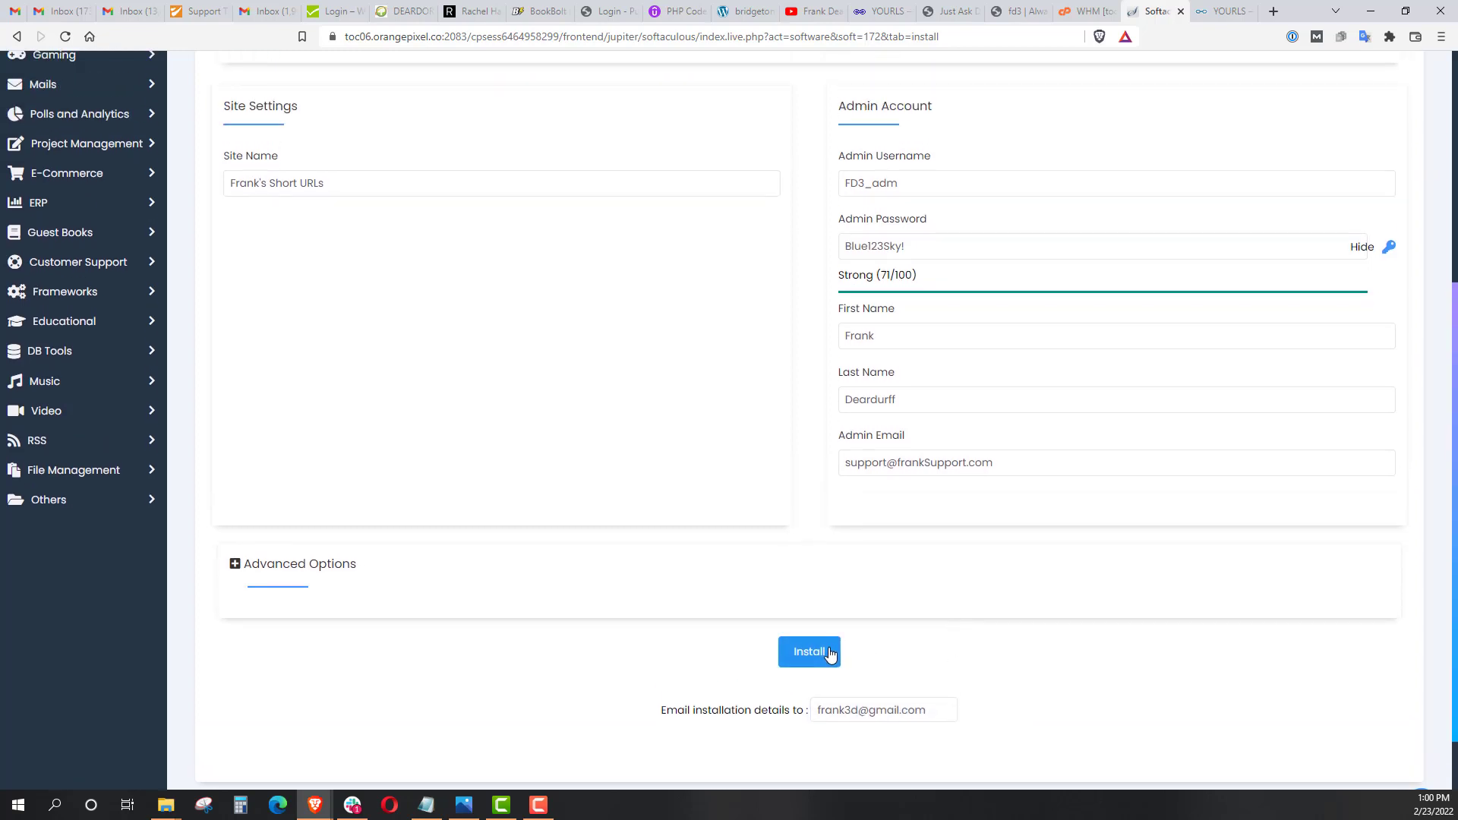
Install YOURLS and open its admin login at fd3.us/l/admin/ in a new tab
click(828, 653)
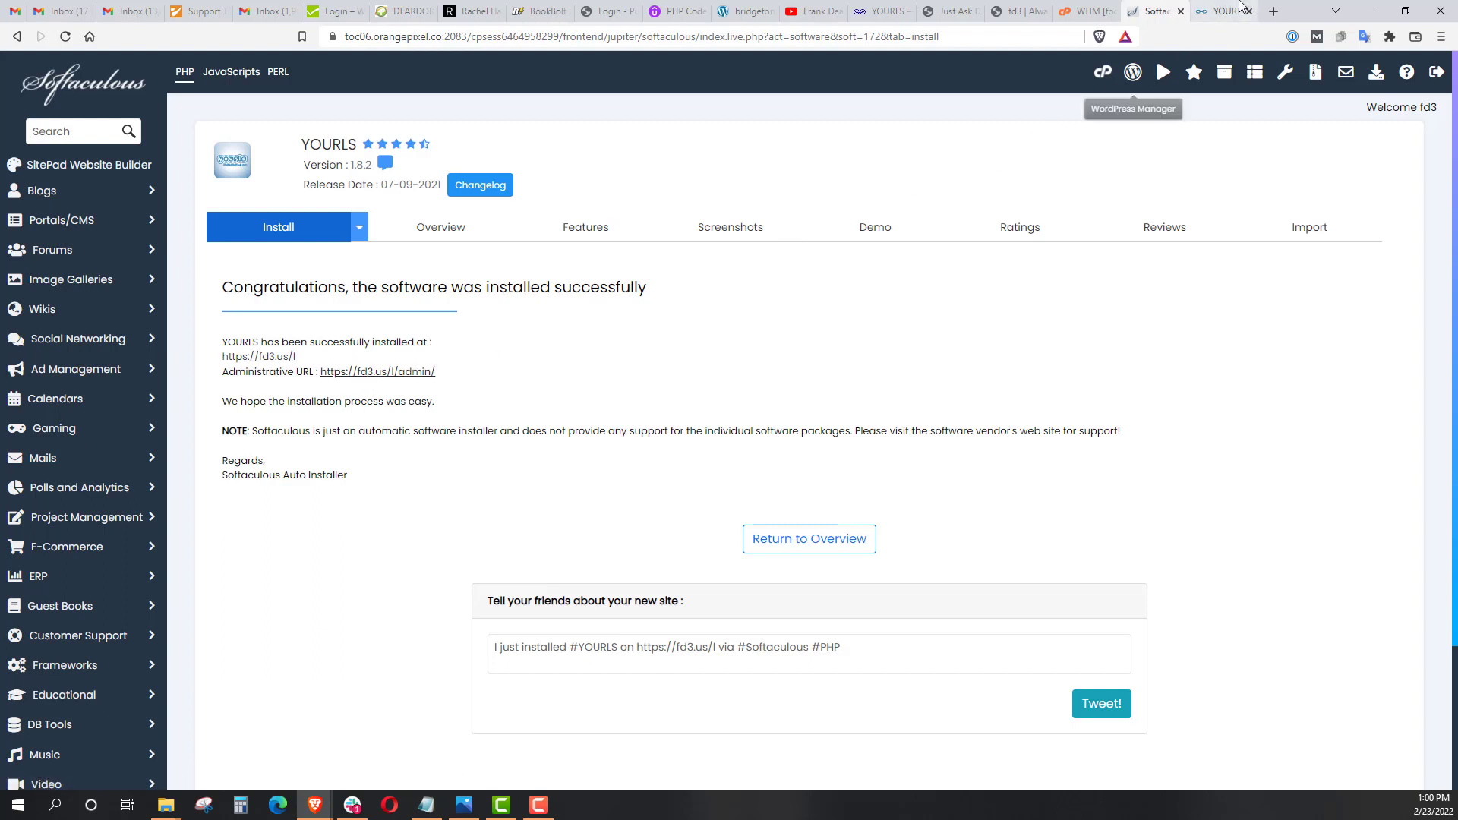
click(404, 374)
key(ctrl+Tab)
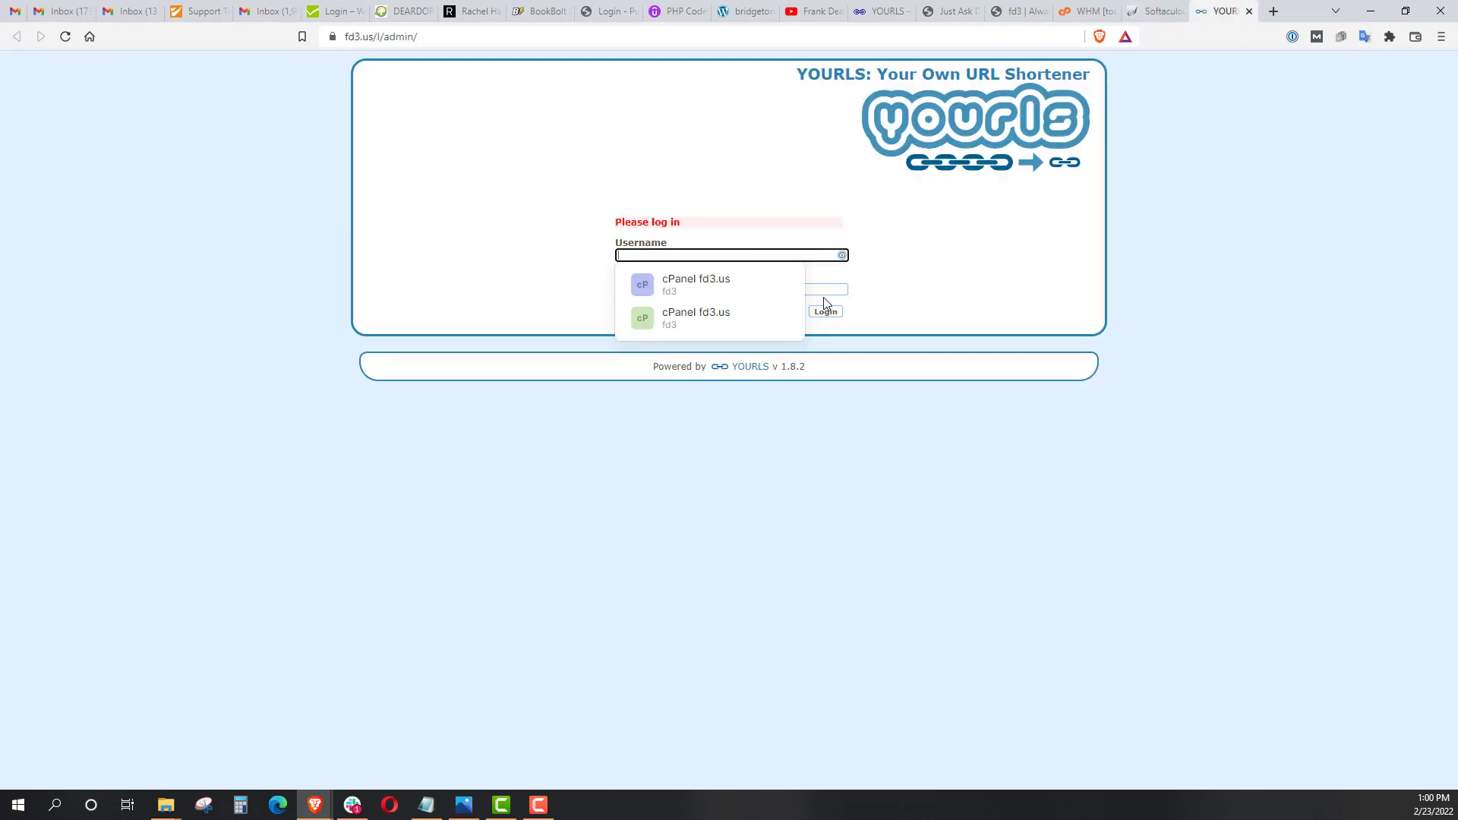
Log in to the YOURLS admin with the admin username and the password saved in 1Password
text(FD#)
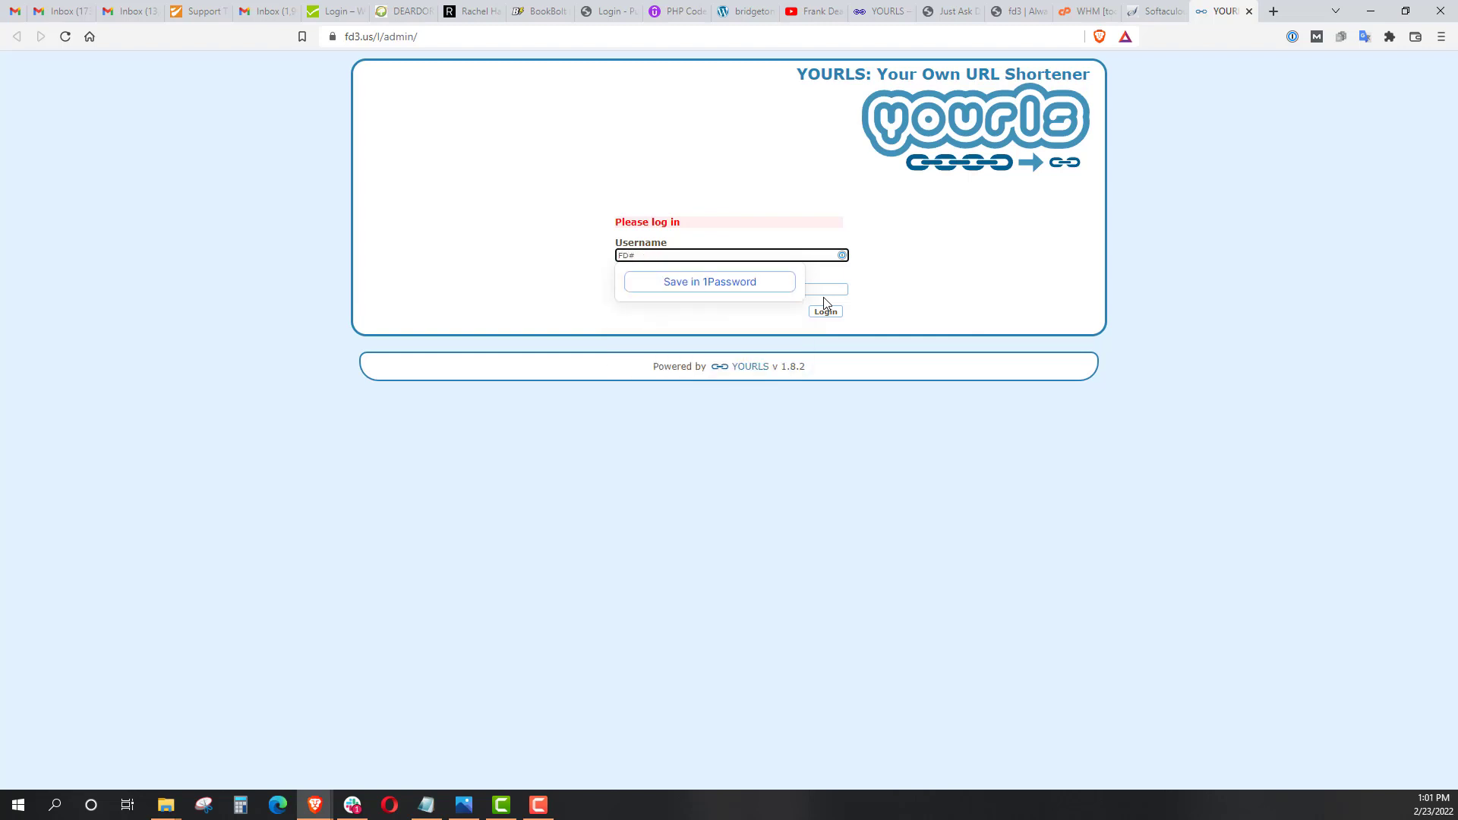
key(BackSpace)
text(3_adm)
key(Tab)
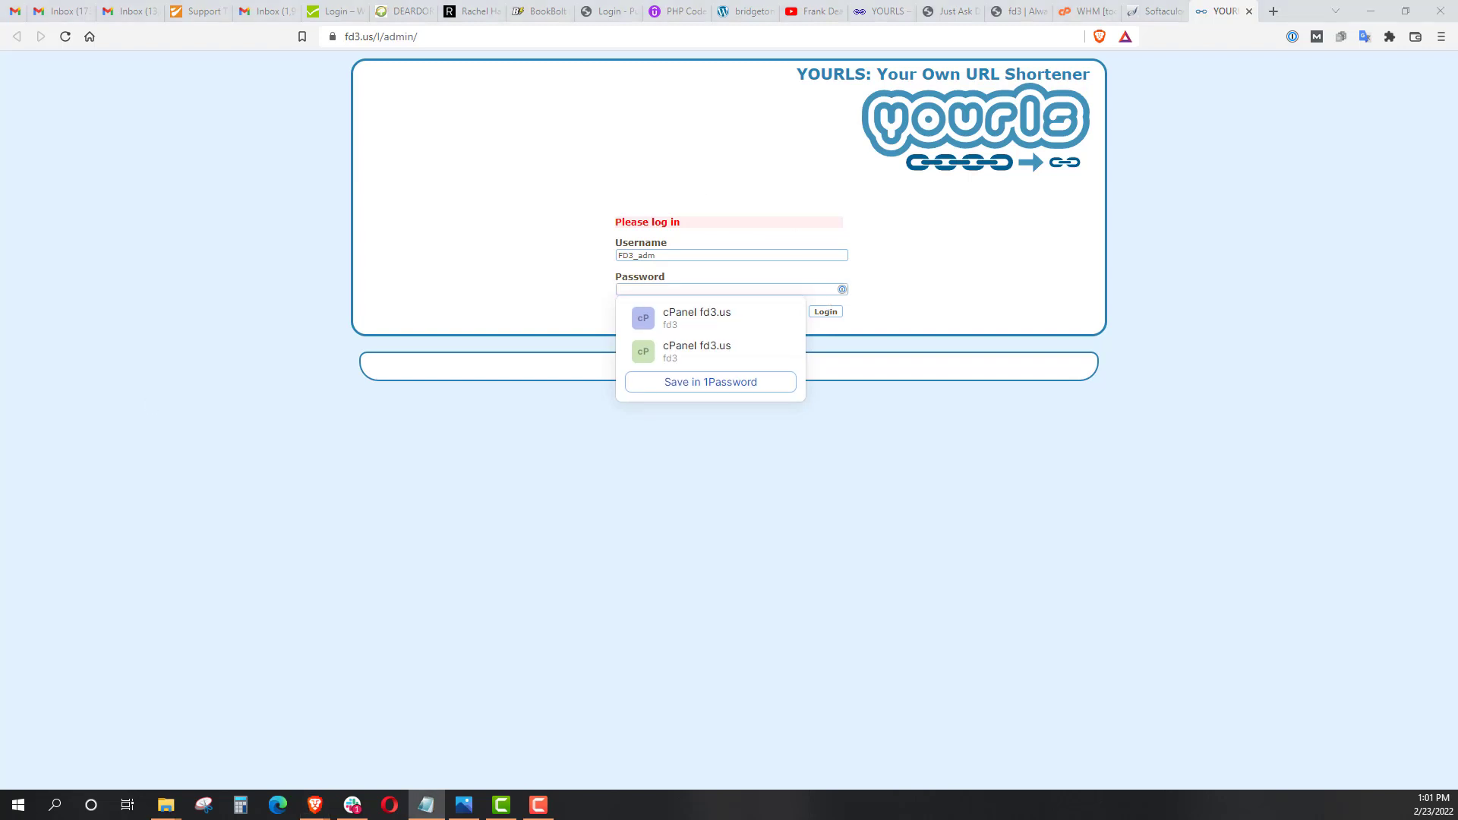
click(656, 287)
click(668, 319)
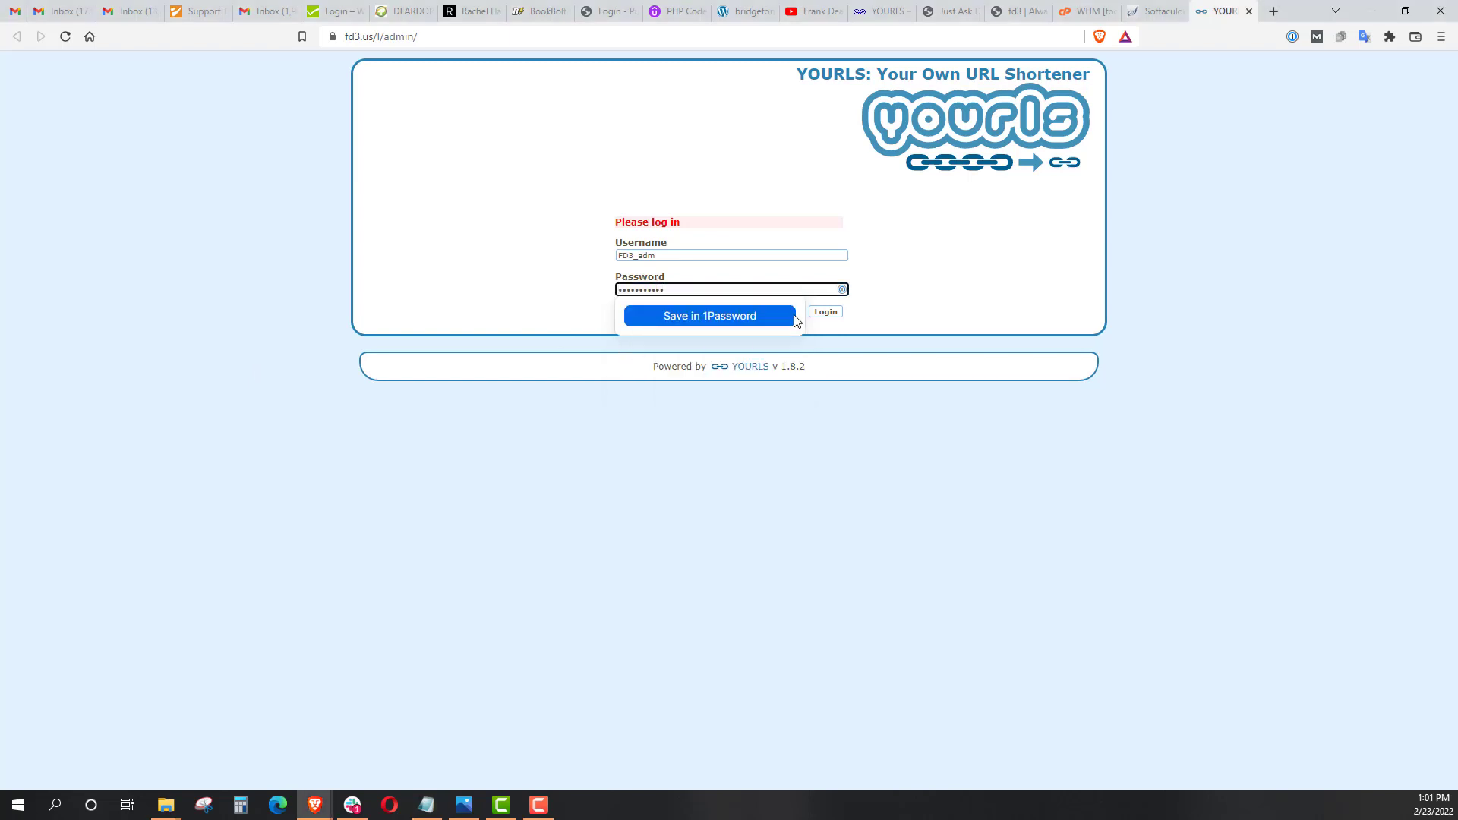
click(827, 312)
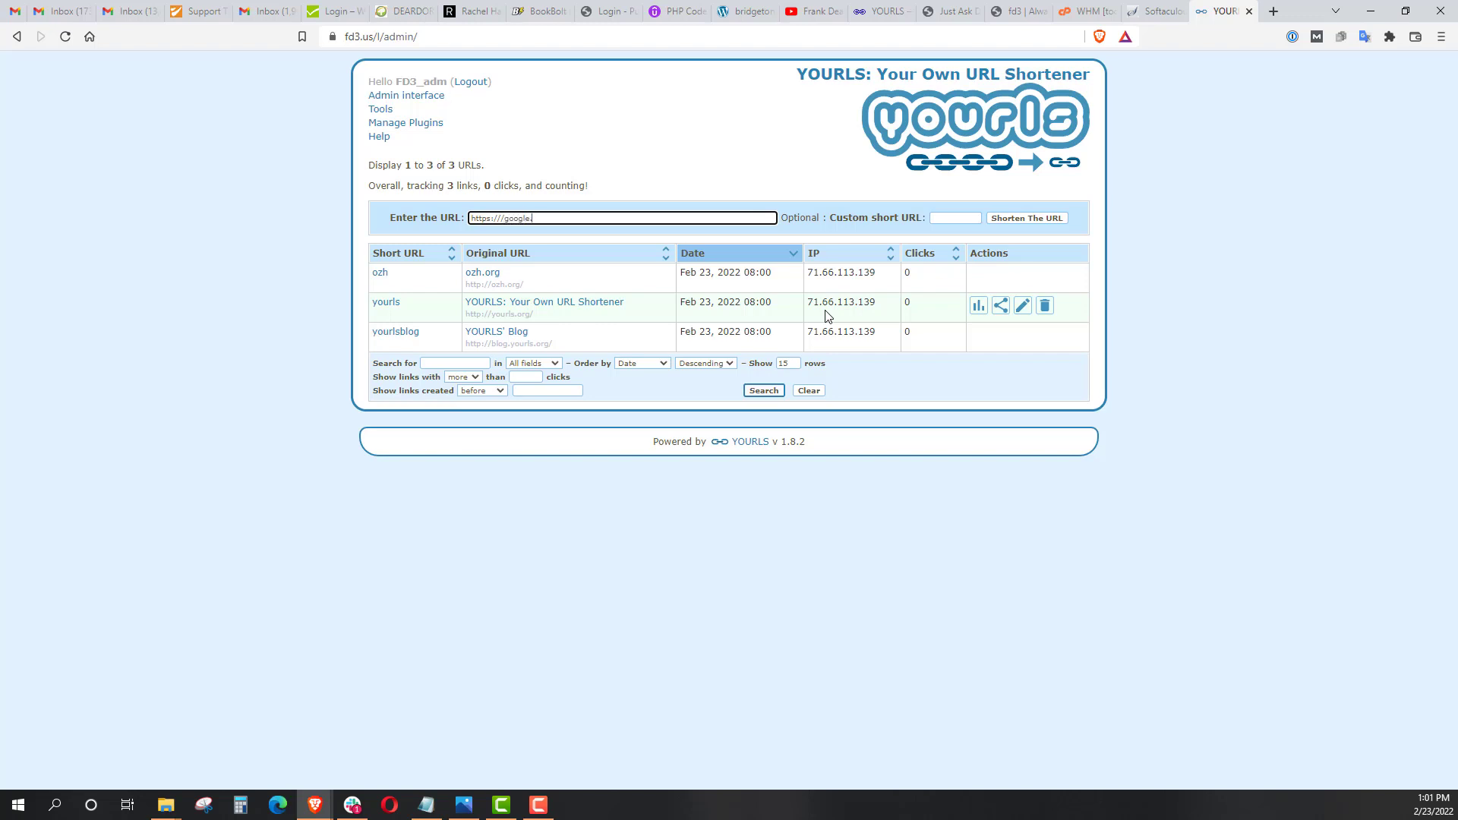
click(941, 219)
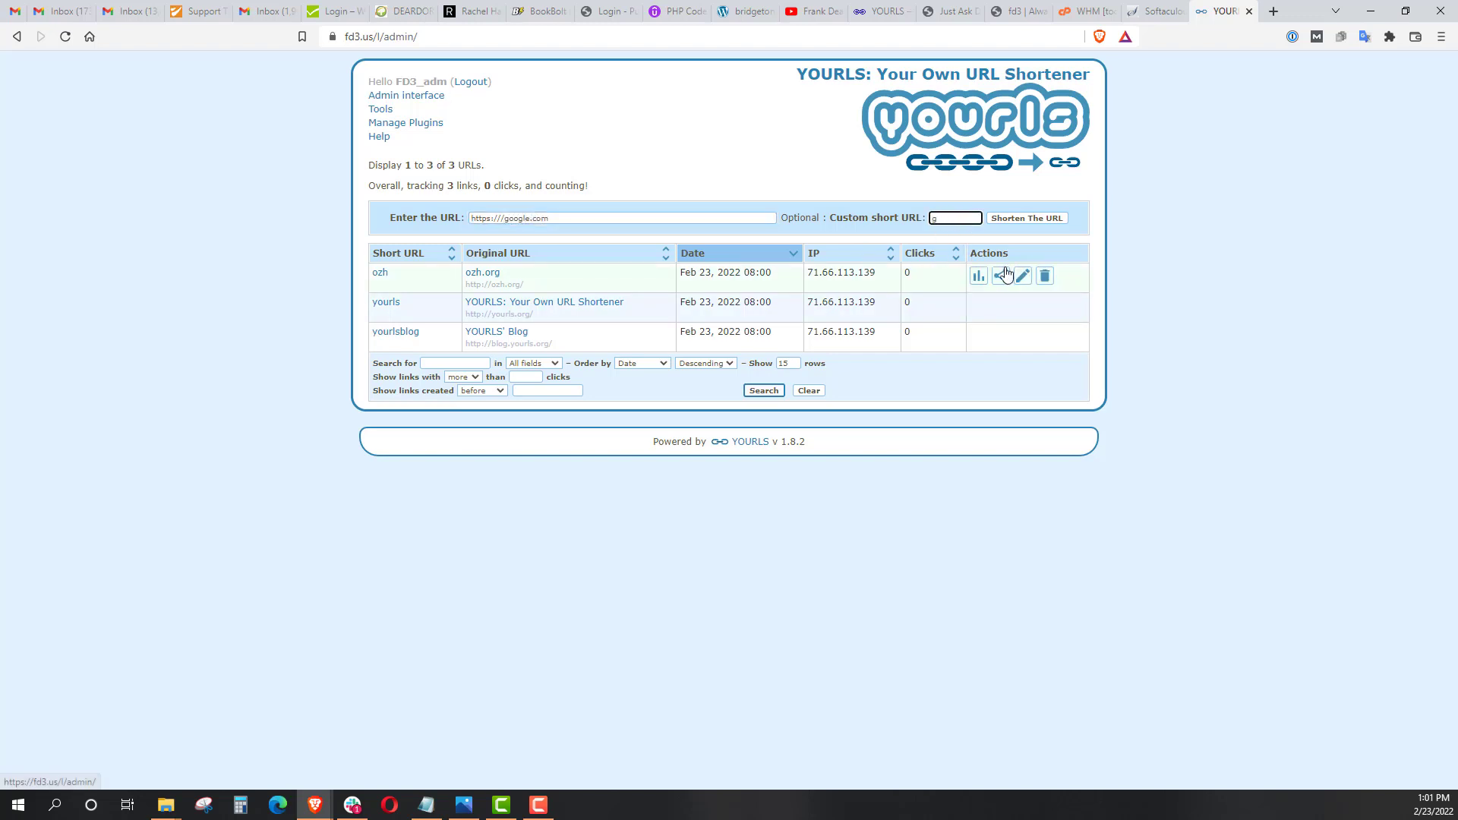
click(1023, 221)
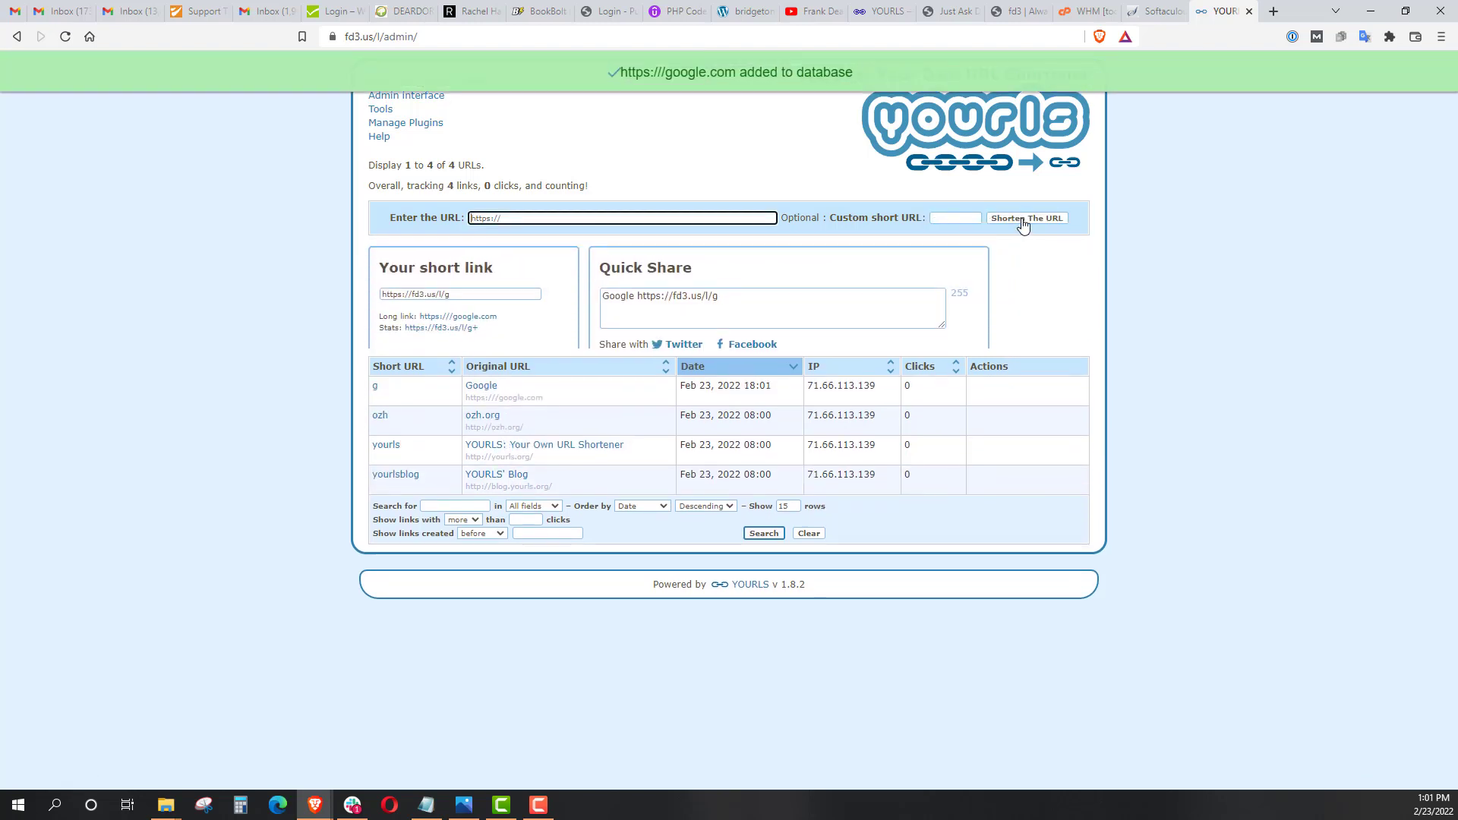
mouse_move(498, 300)
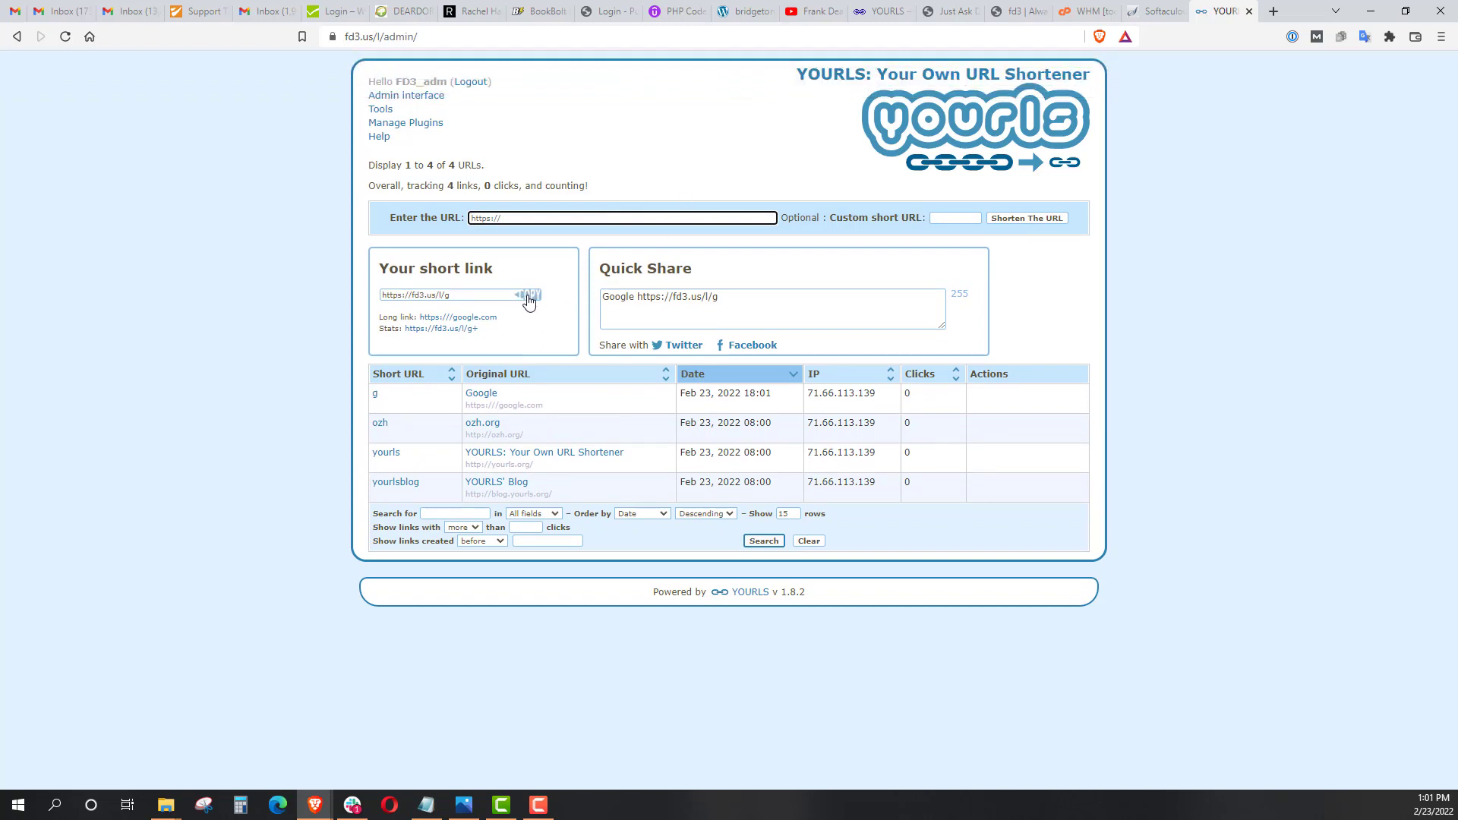
click(529, 297)
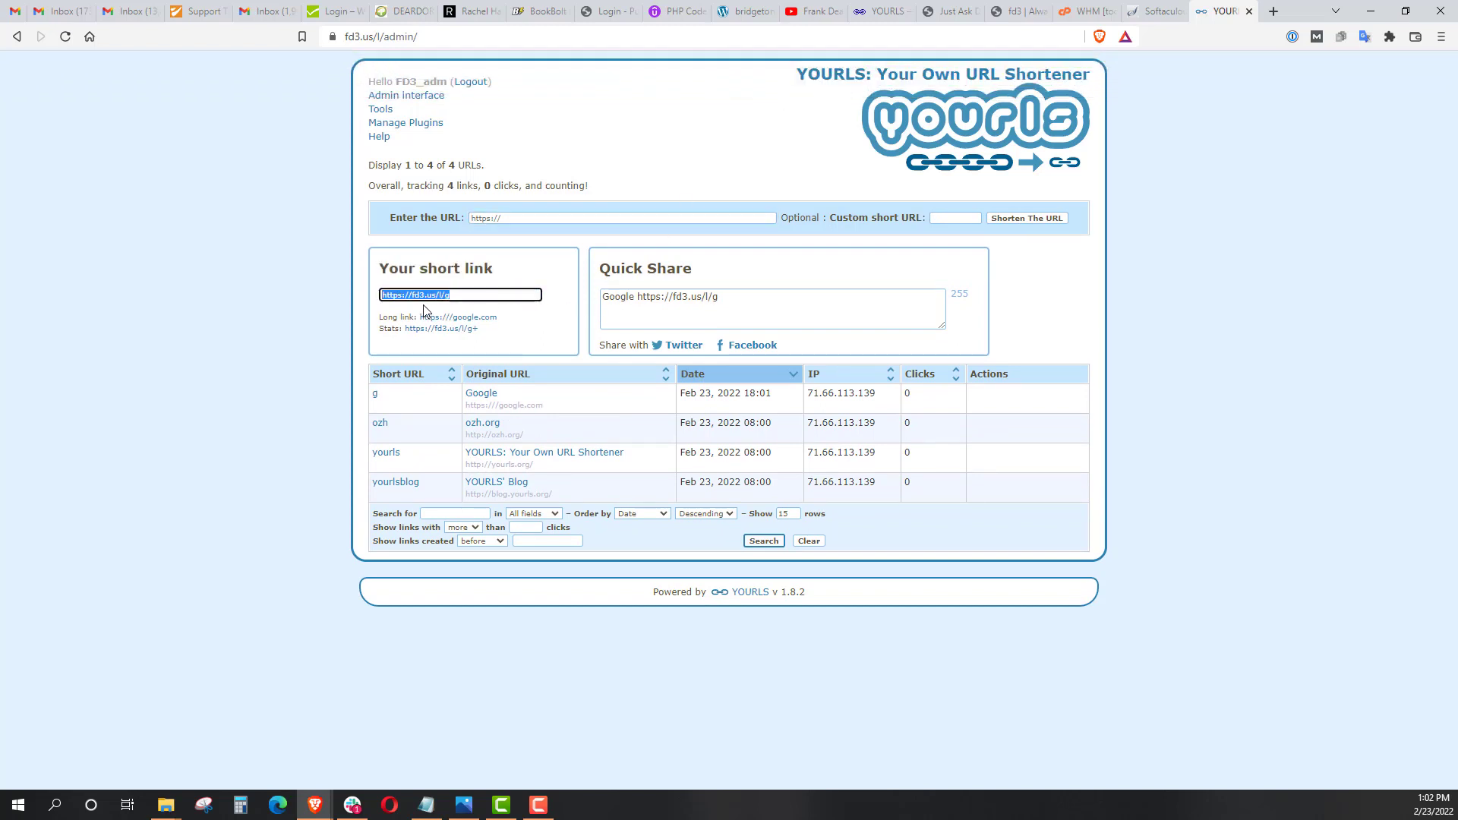
Paste and open fd3.us/l/g in a new tab to confirm it reaches Google
mouse_move(435, 306)
click(1274, 10)
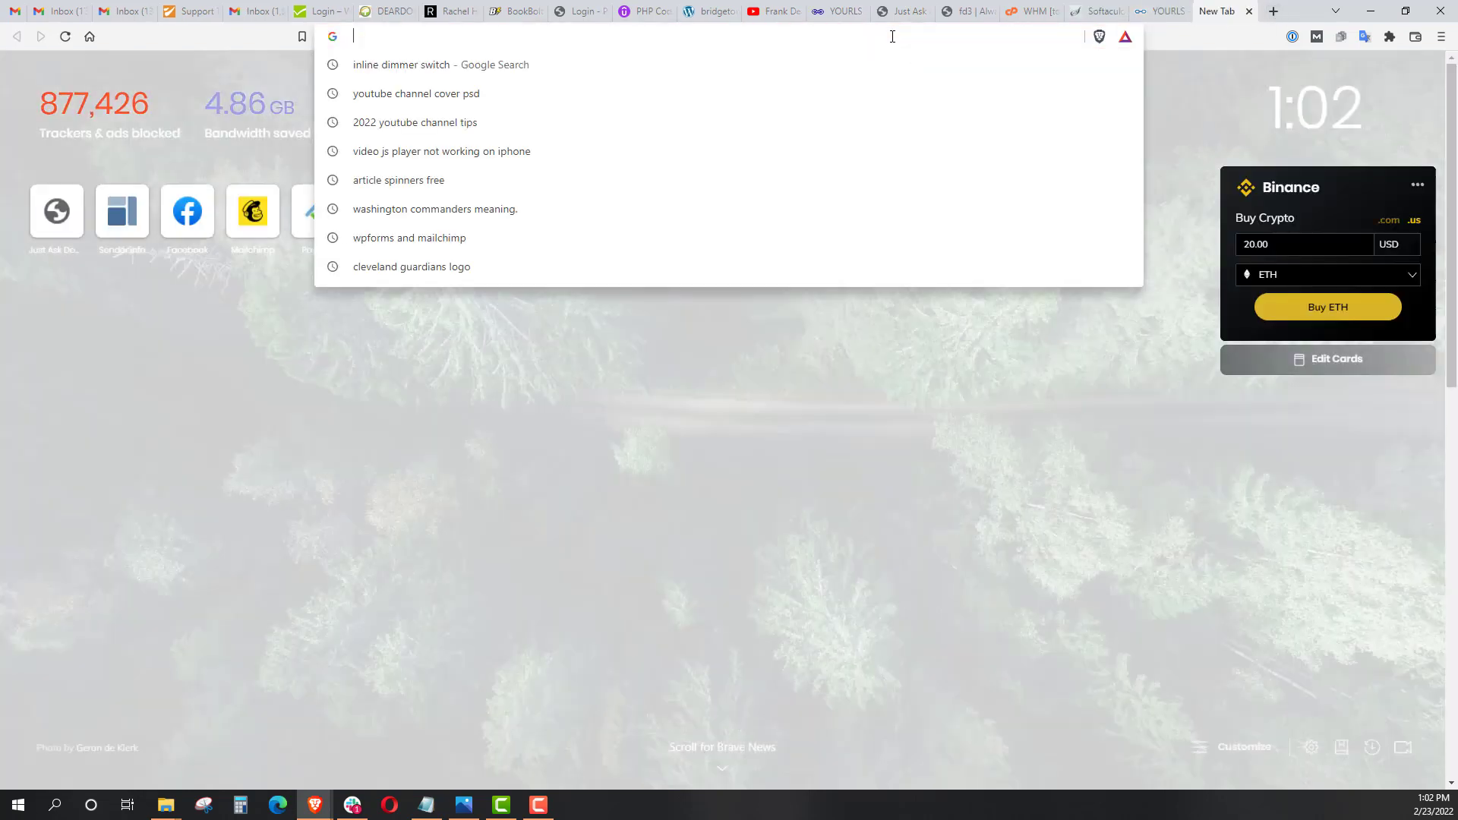
right_click(895, 37)
click(969, 156)
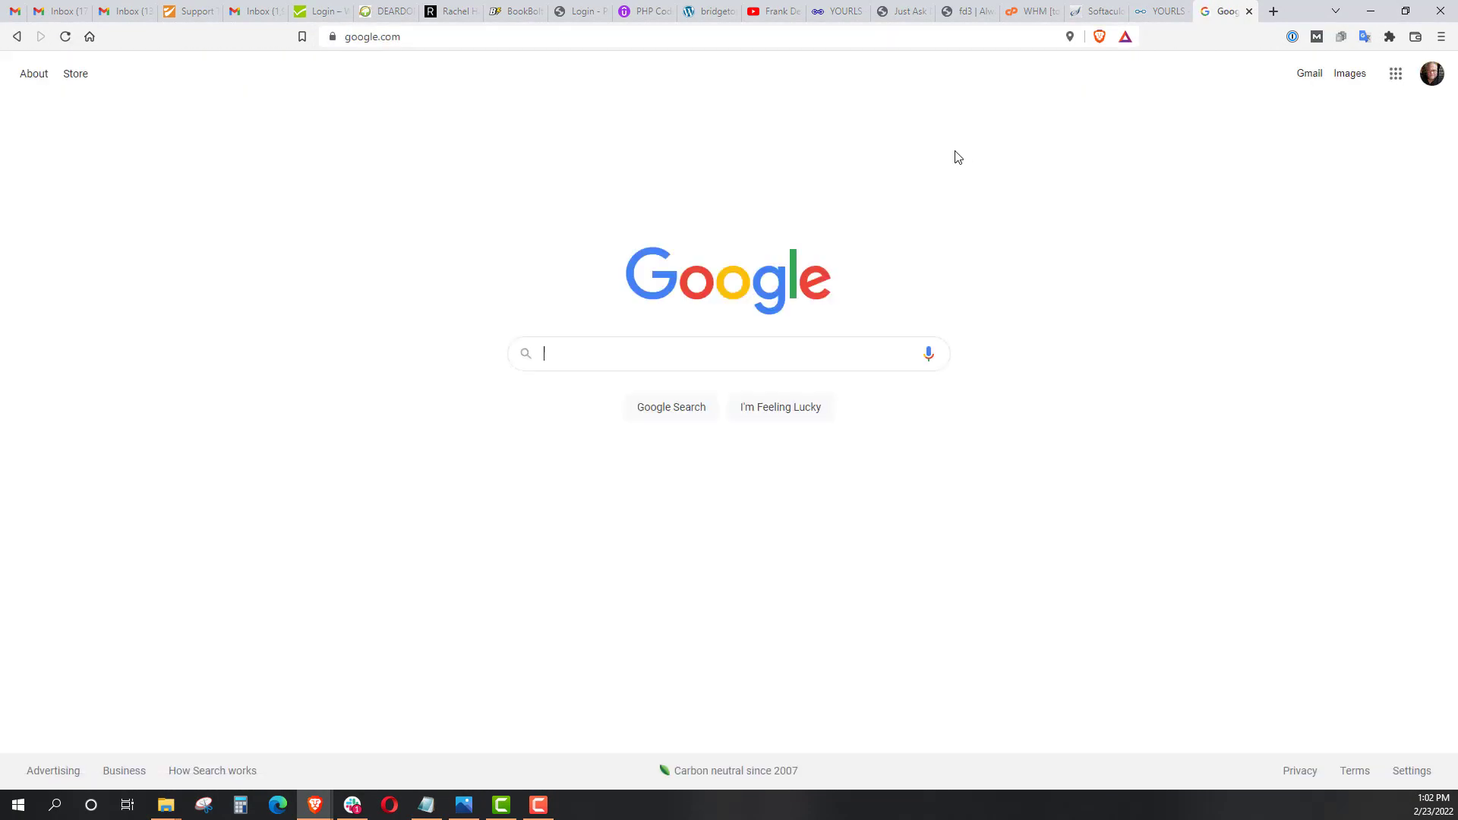
click(1163, 11)
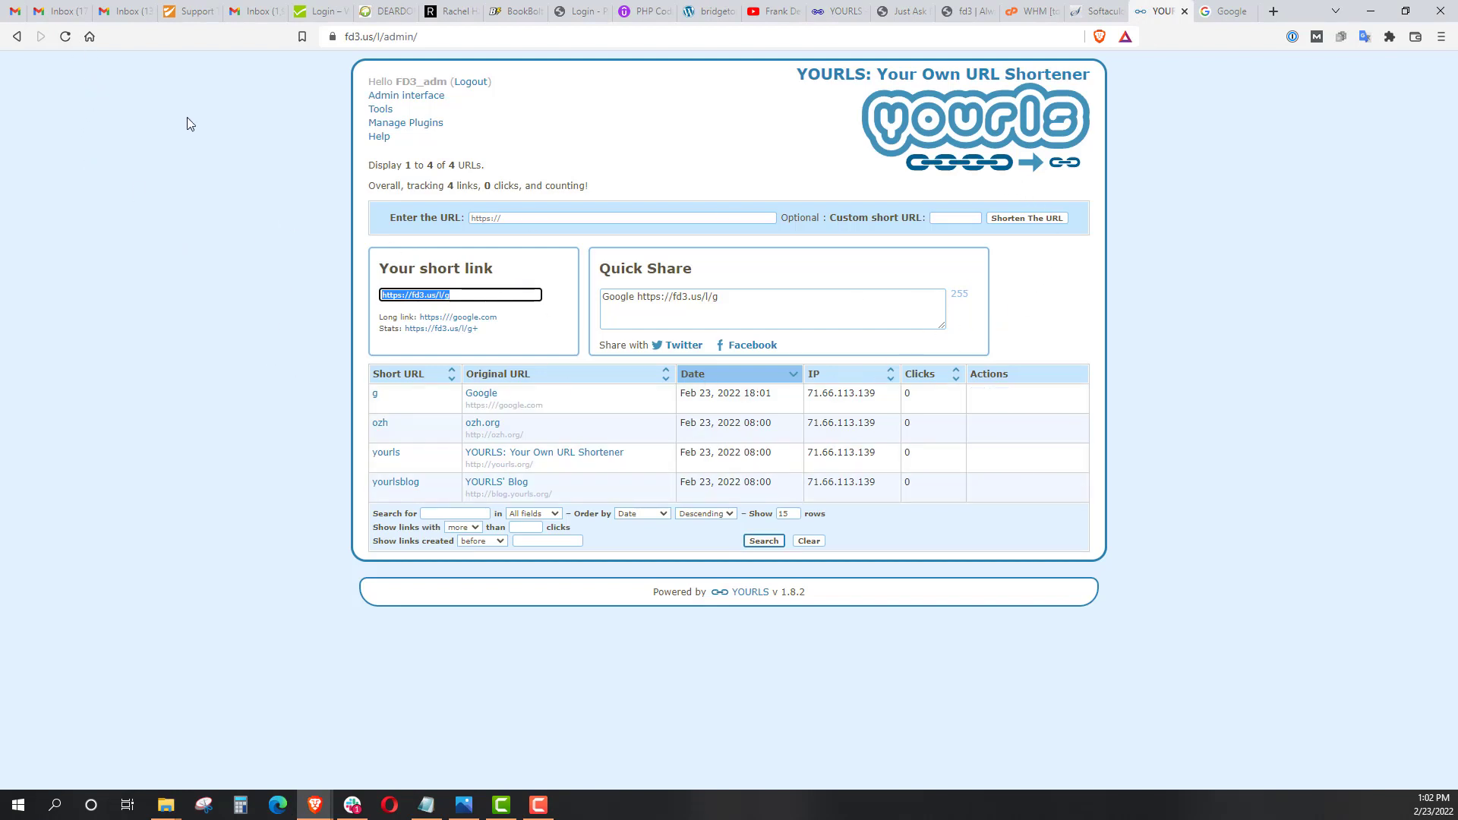
Refresh the link list, then view the g link's traffic location, traffic sources and share details
click(67, 38)
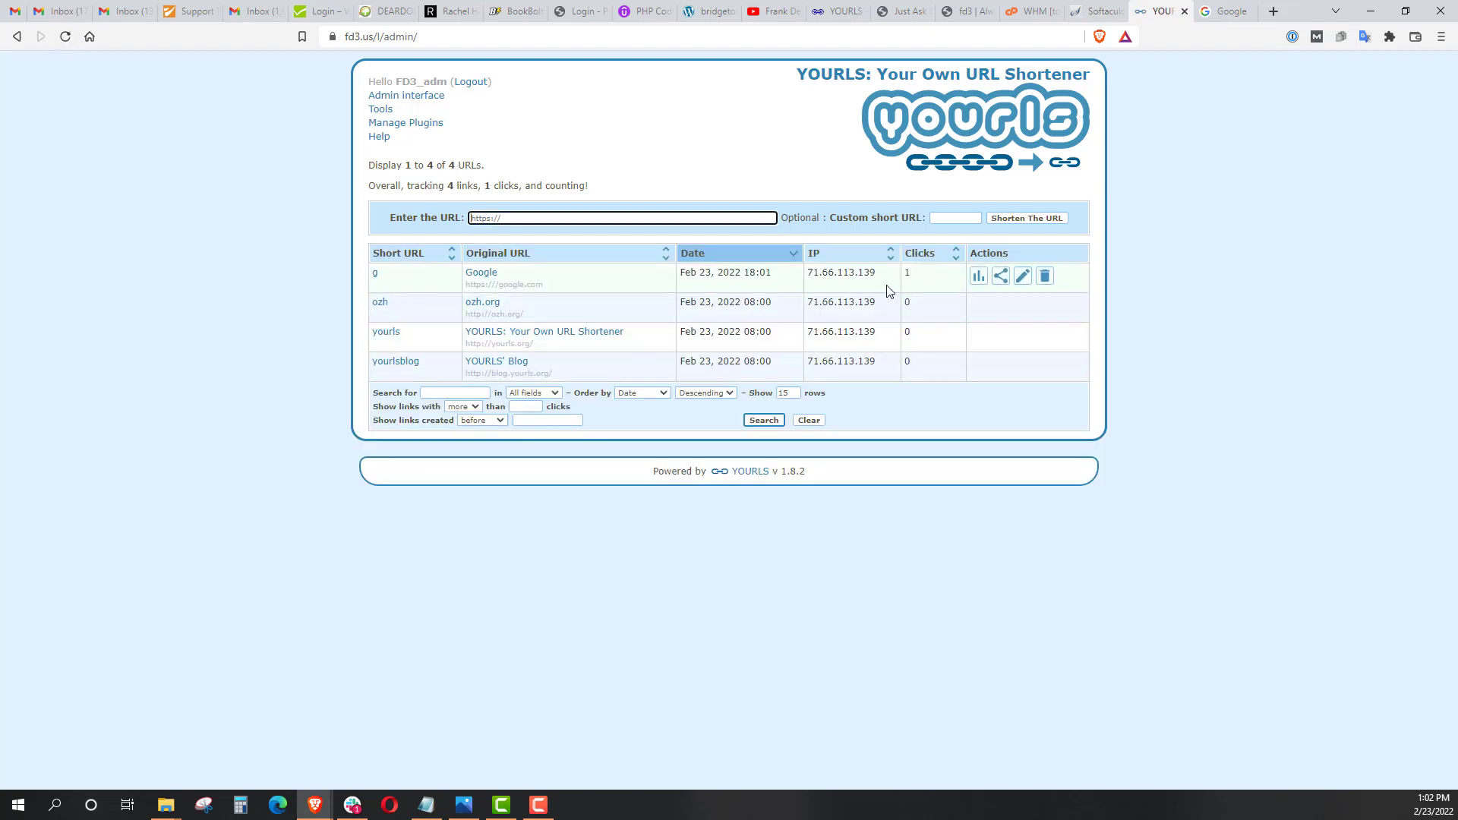
click(979, 277)
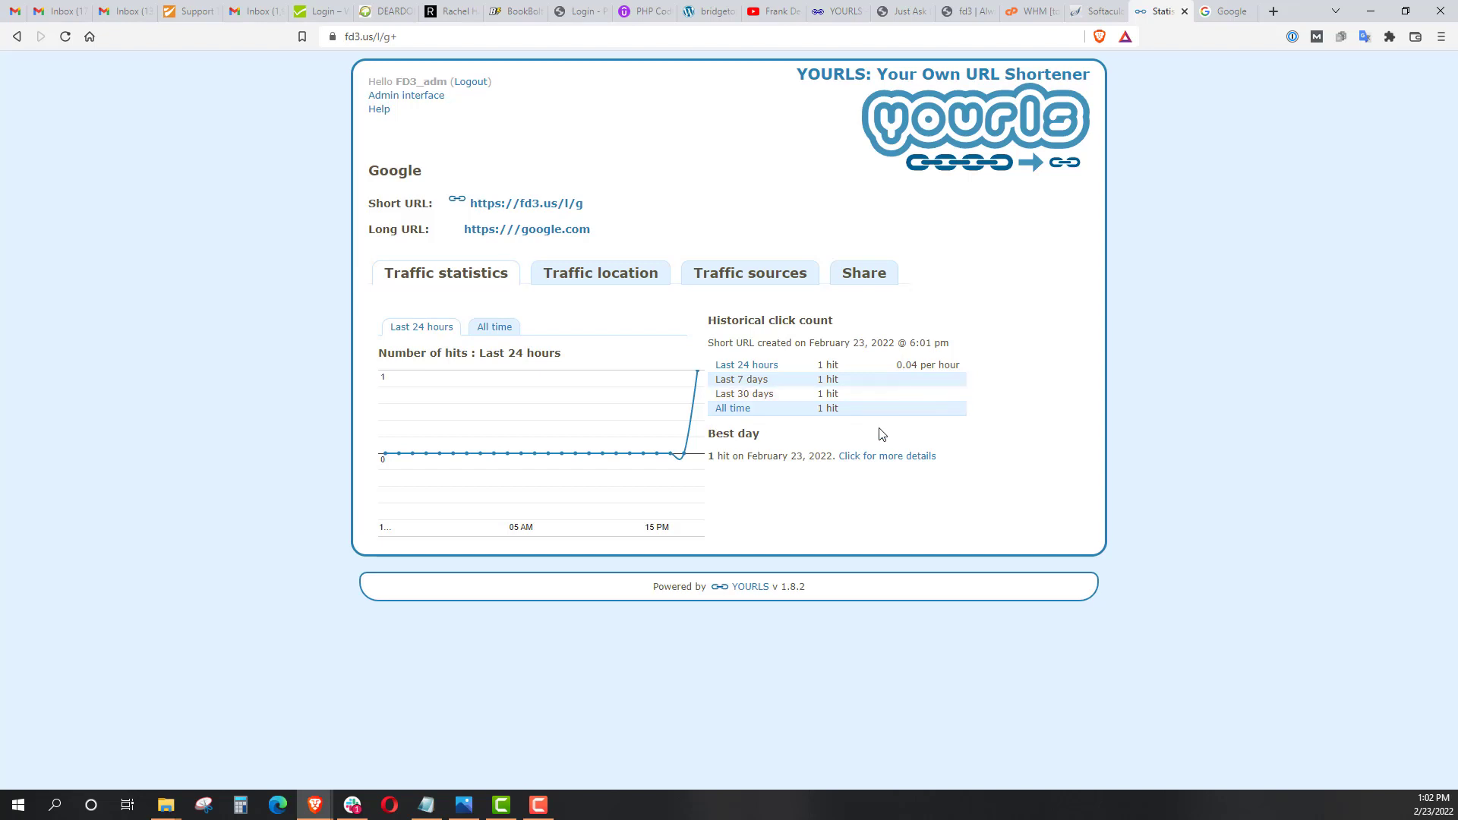
click(599, 282)
click(712, 280)
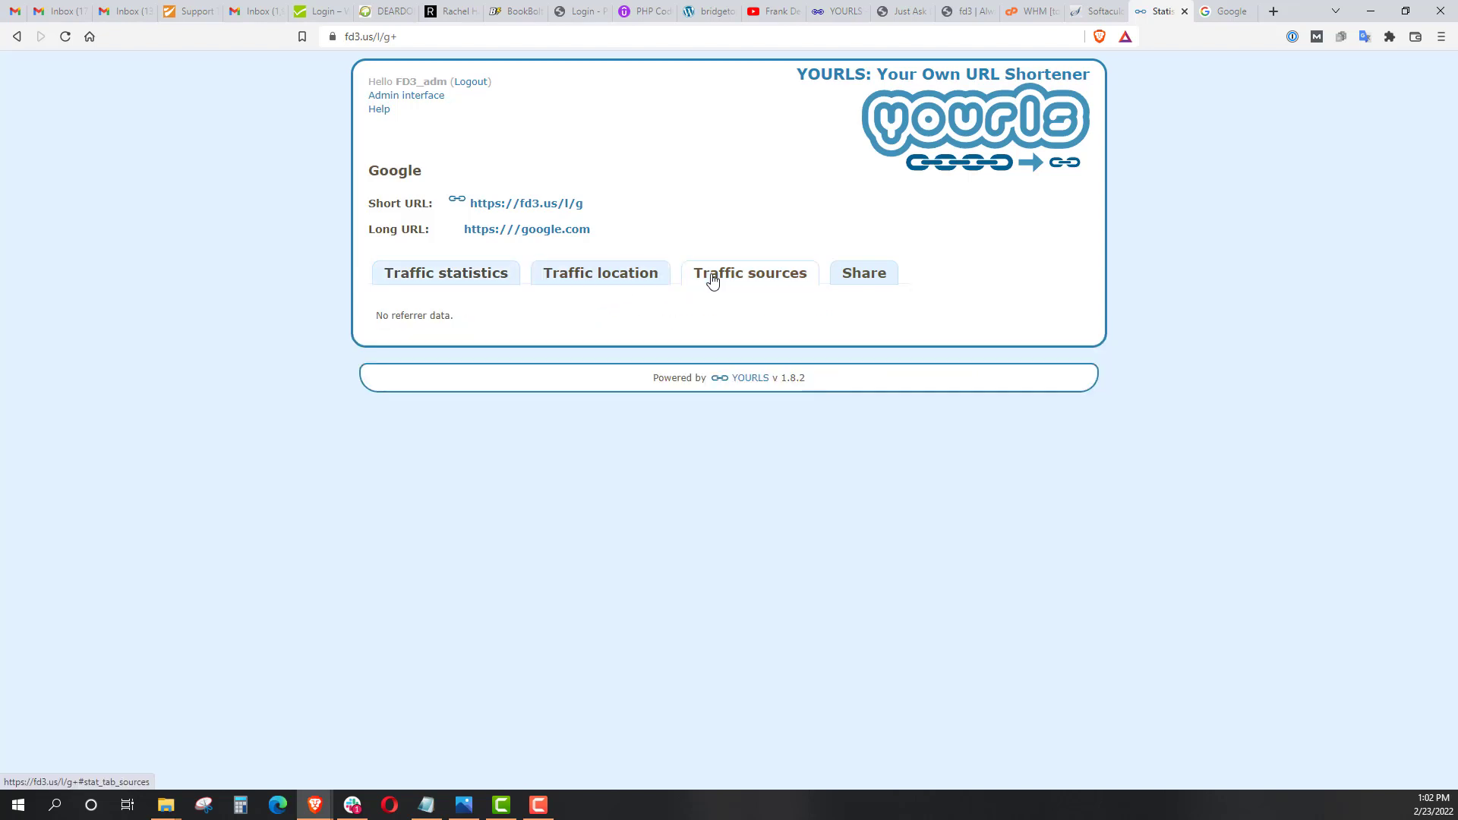
click(856, 284)
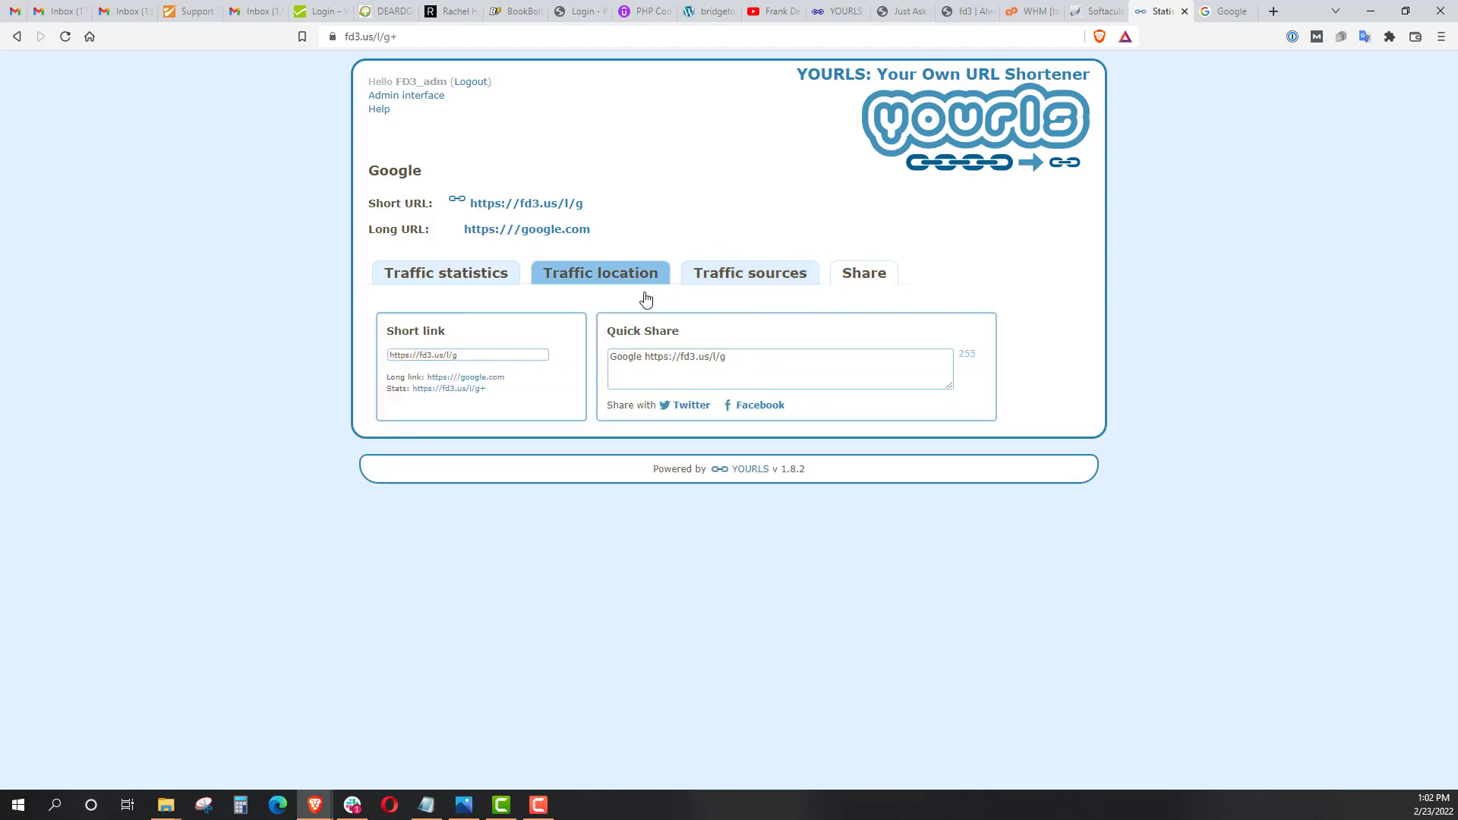
mouse_move(541, 366)
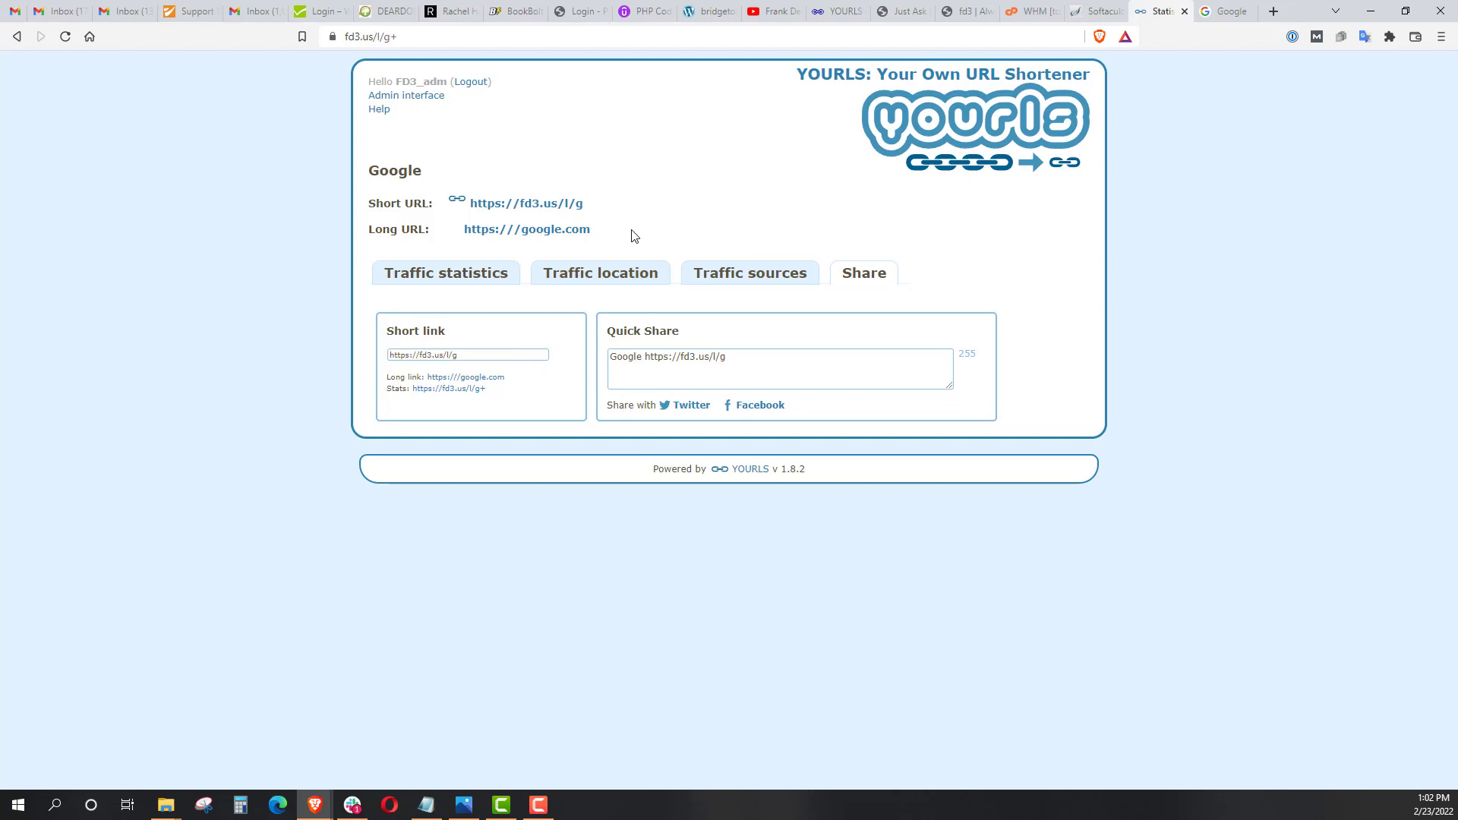
key(alt+Left)
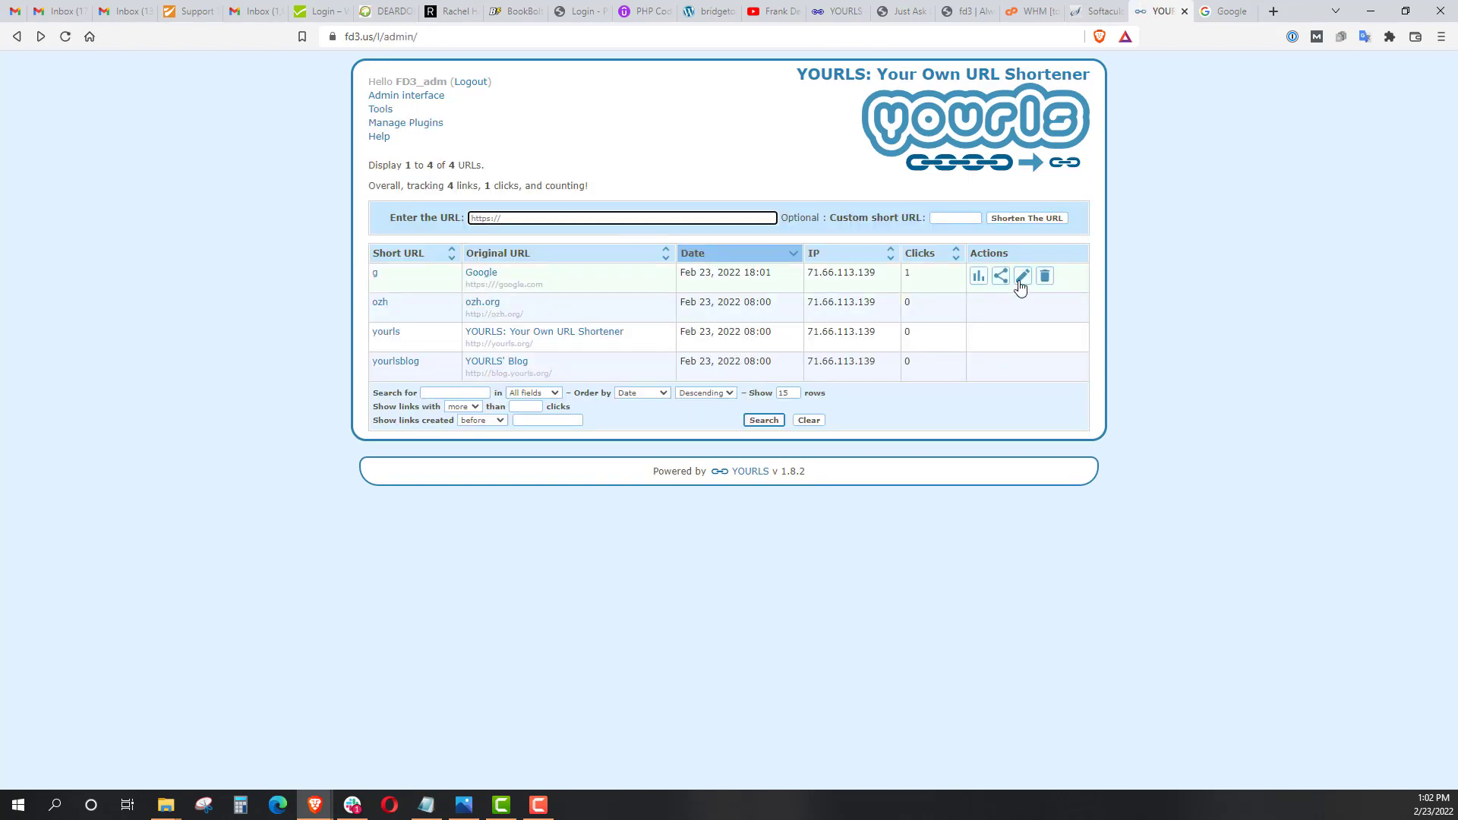
Open and cancel editing the g link, then delete the default yourlsblog and yourls links
click(1021, 278)
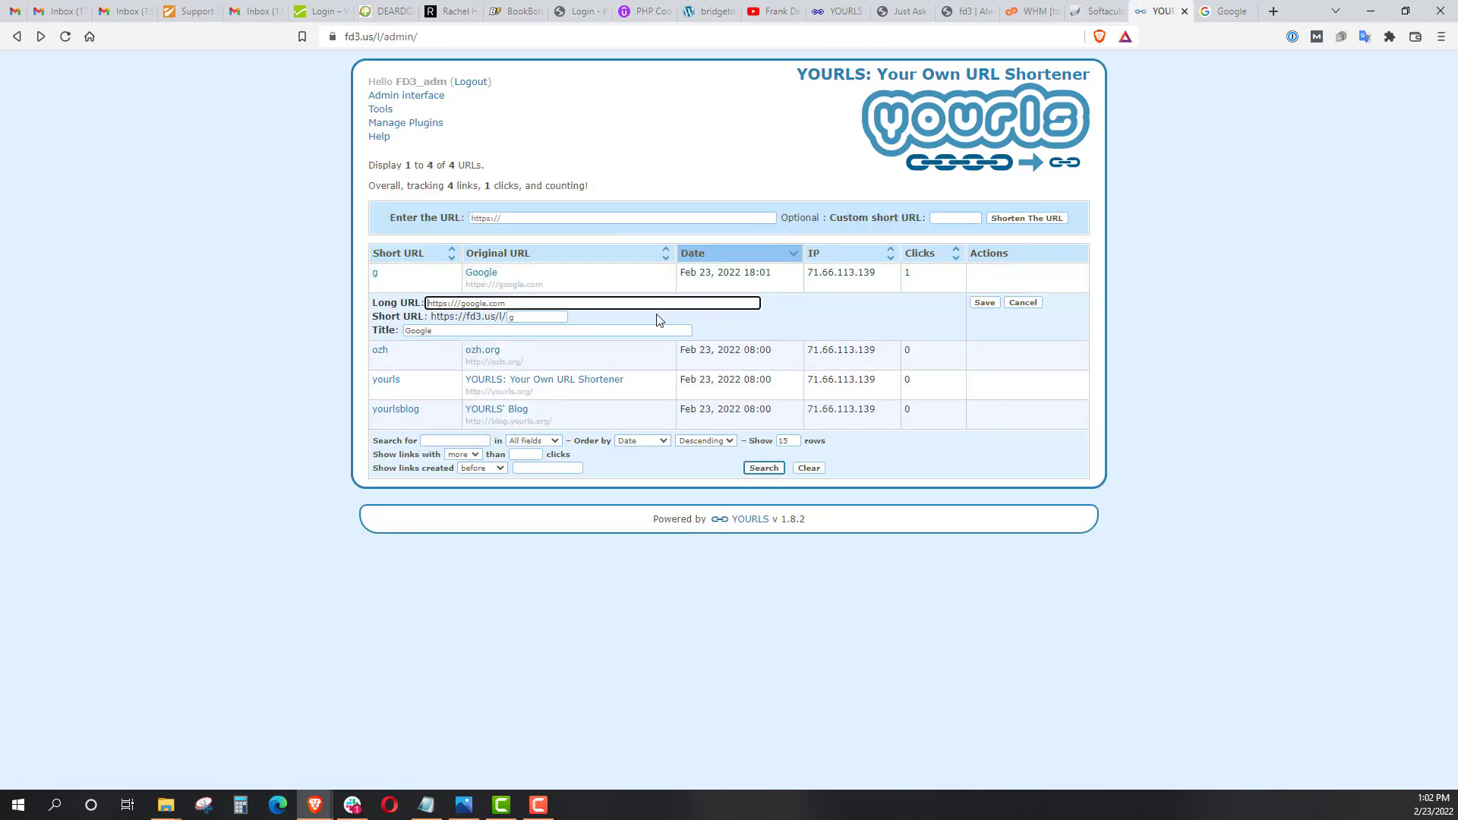
click(1026, 303)
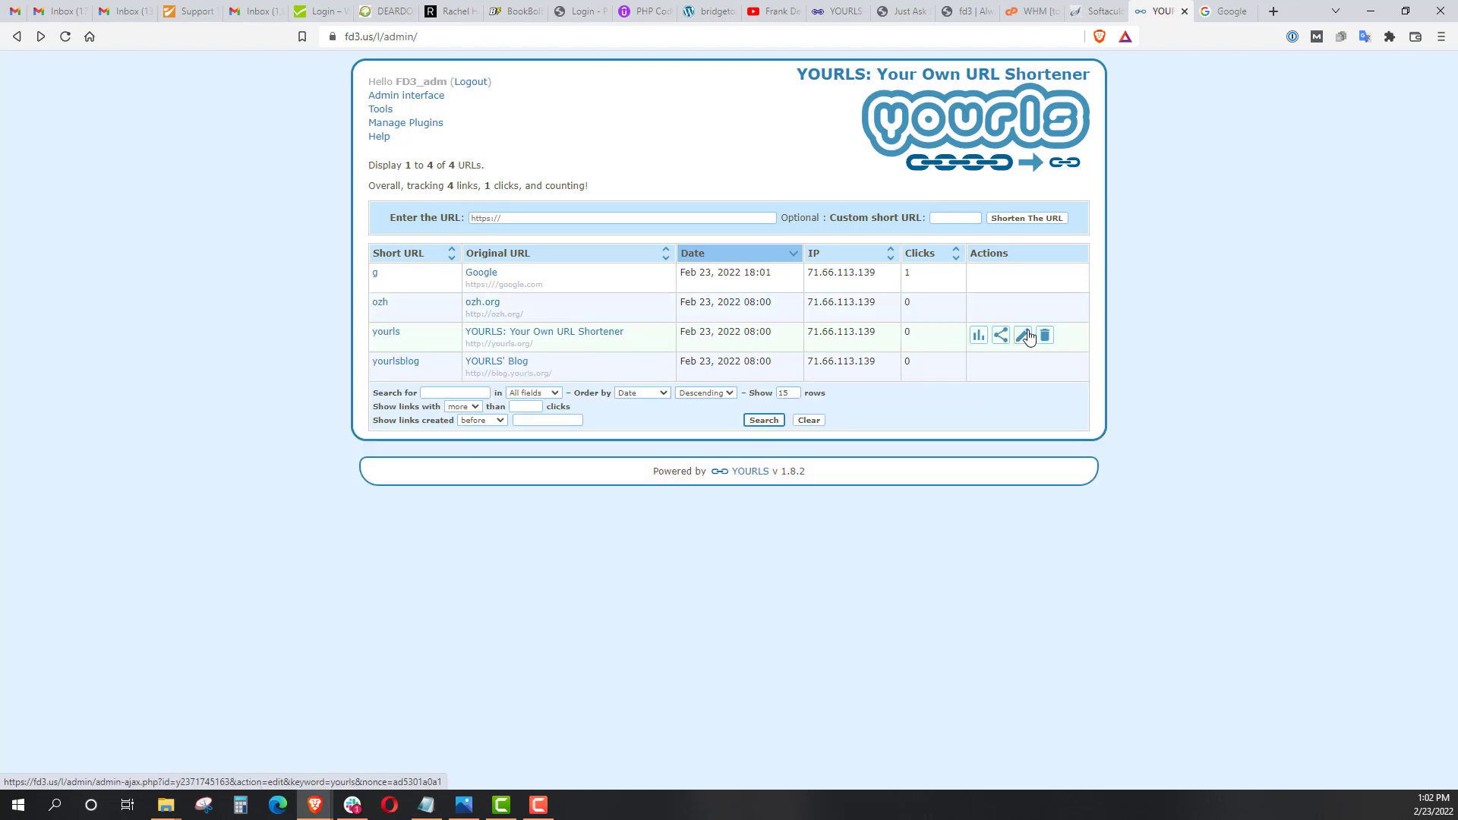
click(1045, 366)
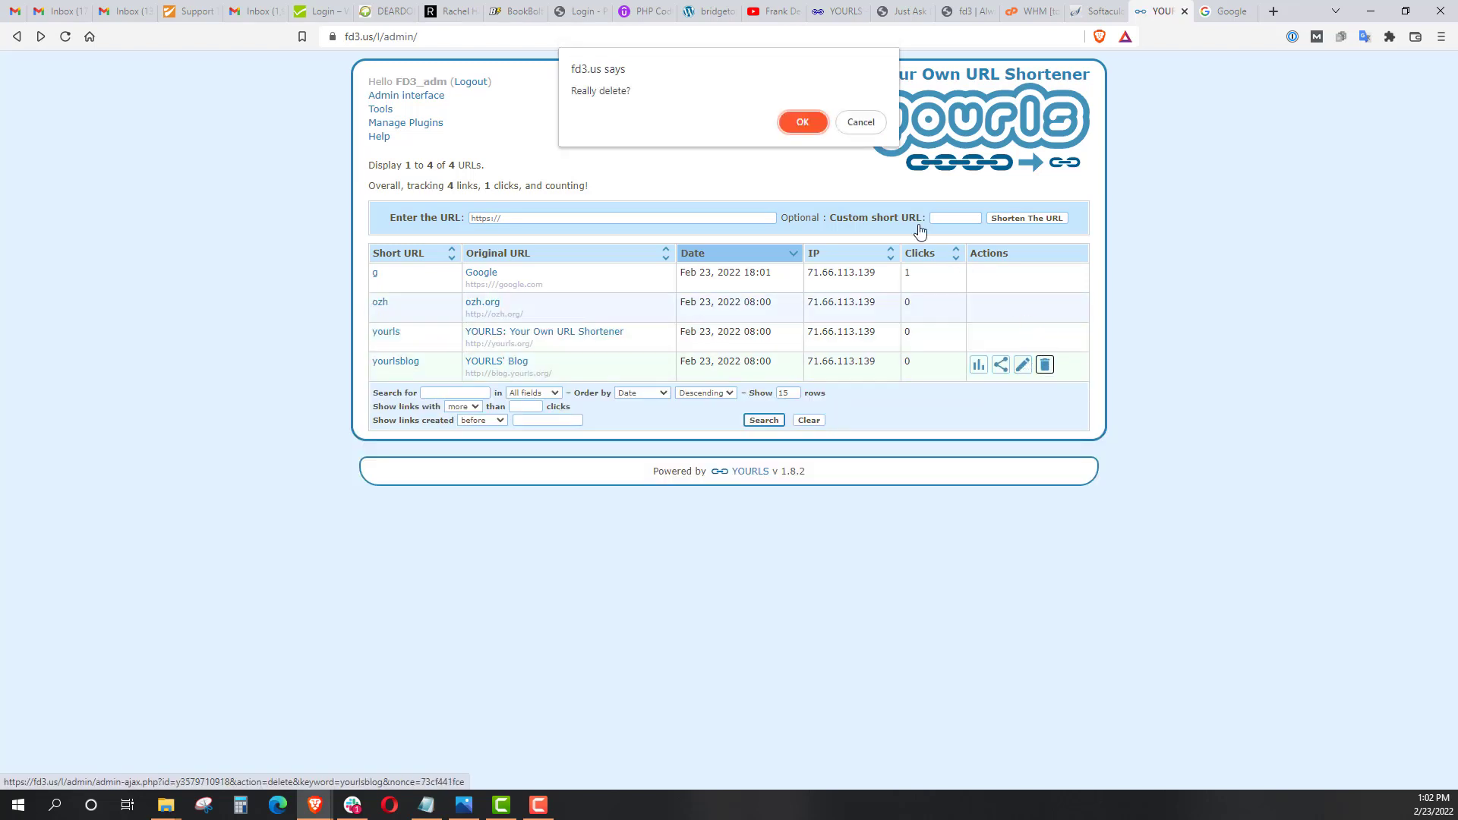
click(803, 122)
mouse_move(717, 349)
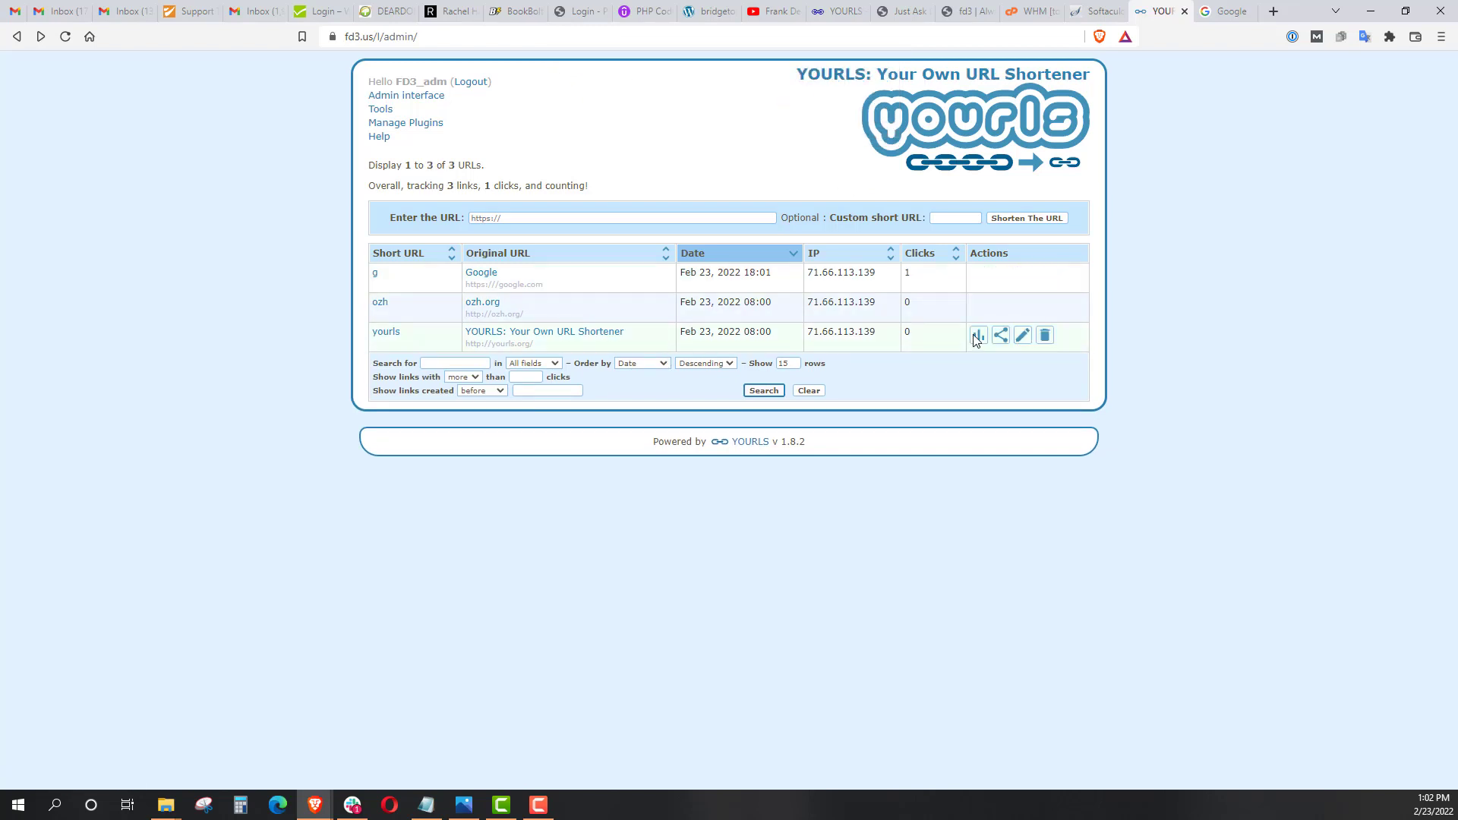
click(1045, 335)
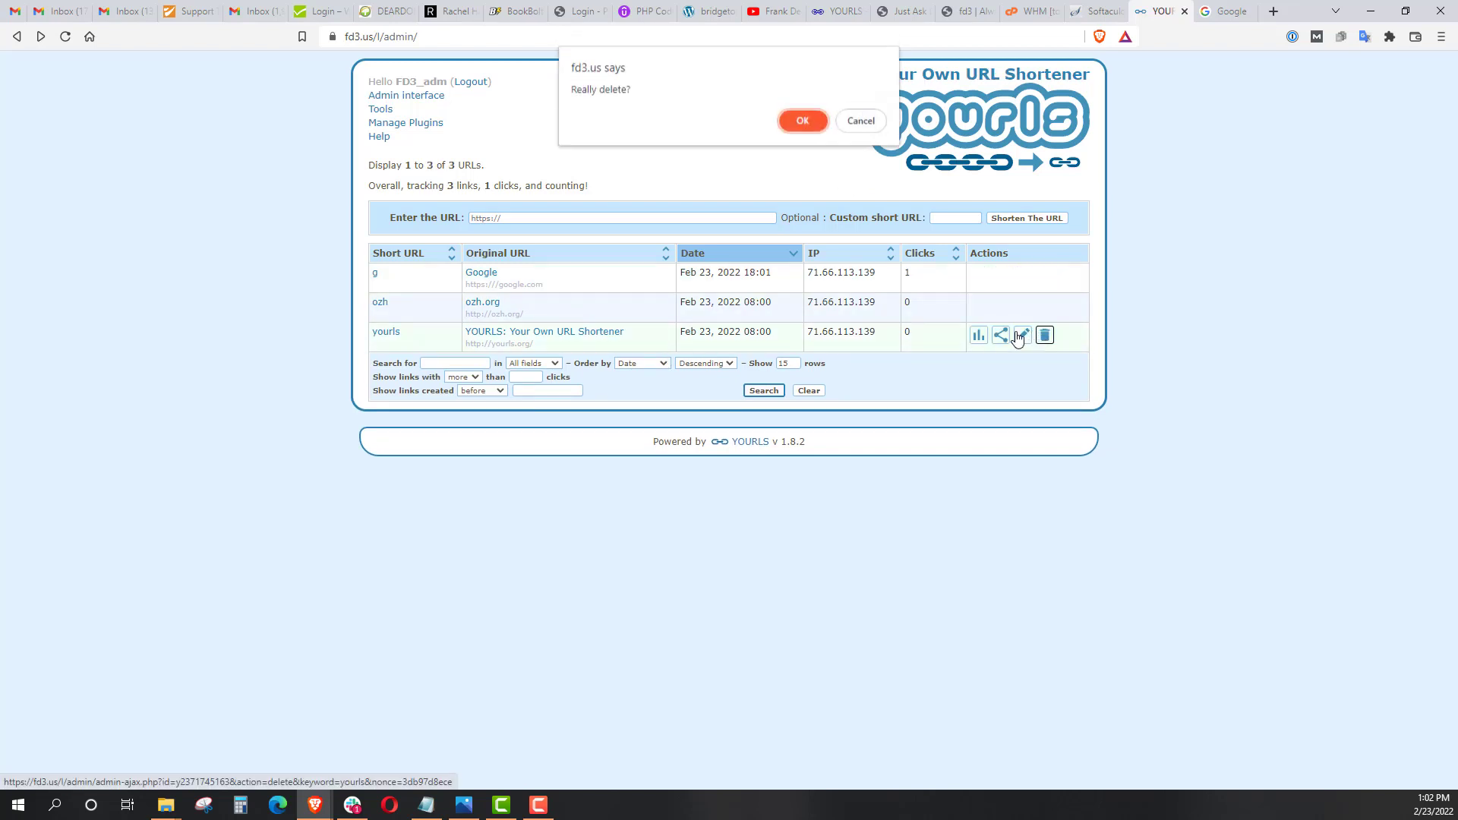
click(802, 123)
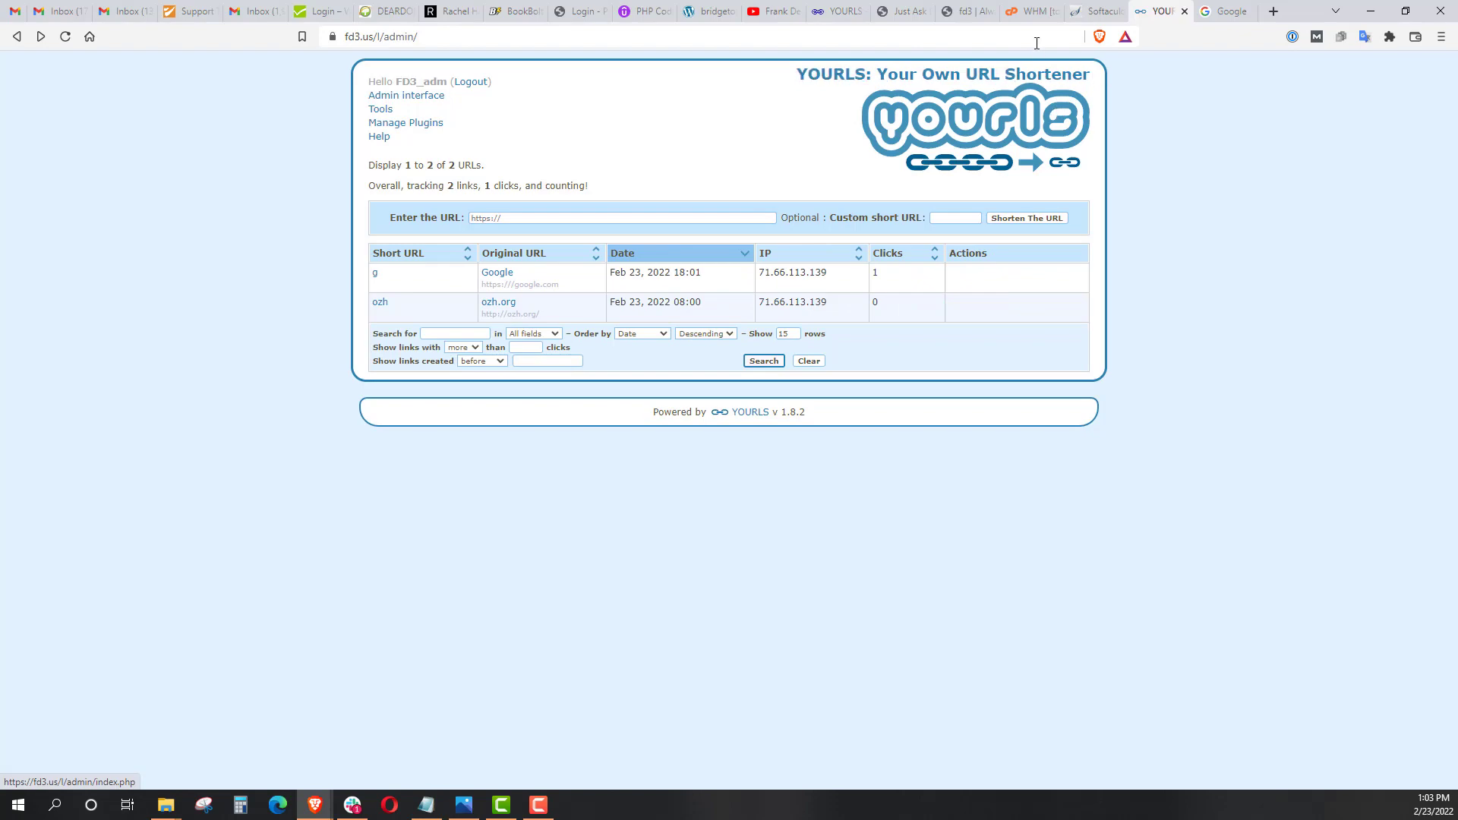
Open the fed3.co YOURLS admin in a new tab and sort the links by Clicks
click(1272, 12)
text(fd3)
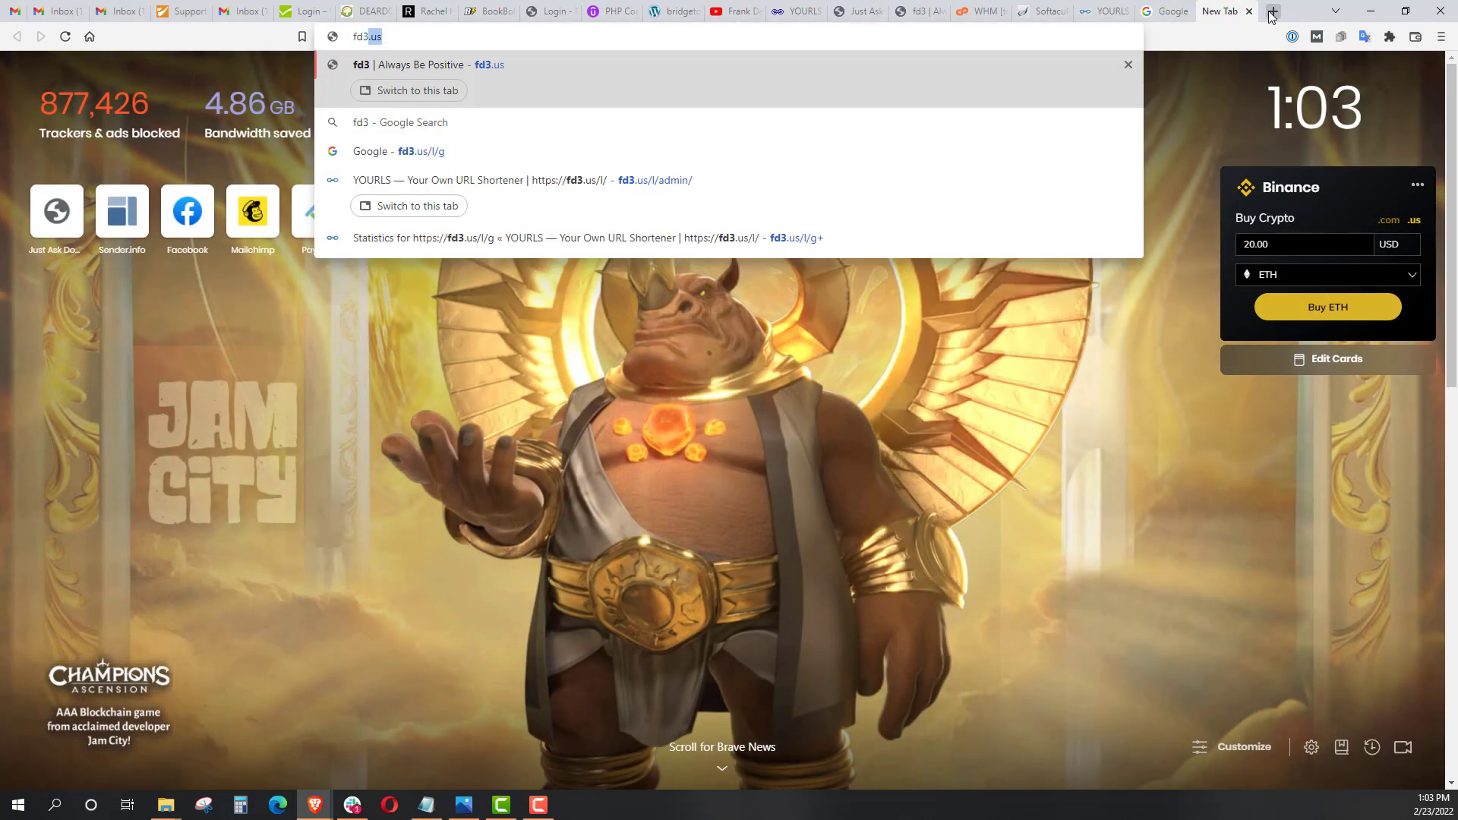
text(.com)
key(BackSpace)
key(BackSpace)
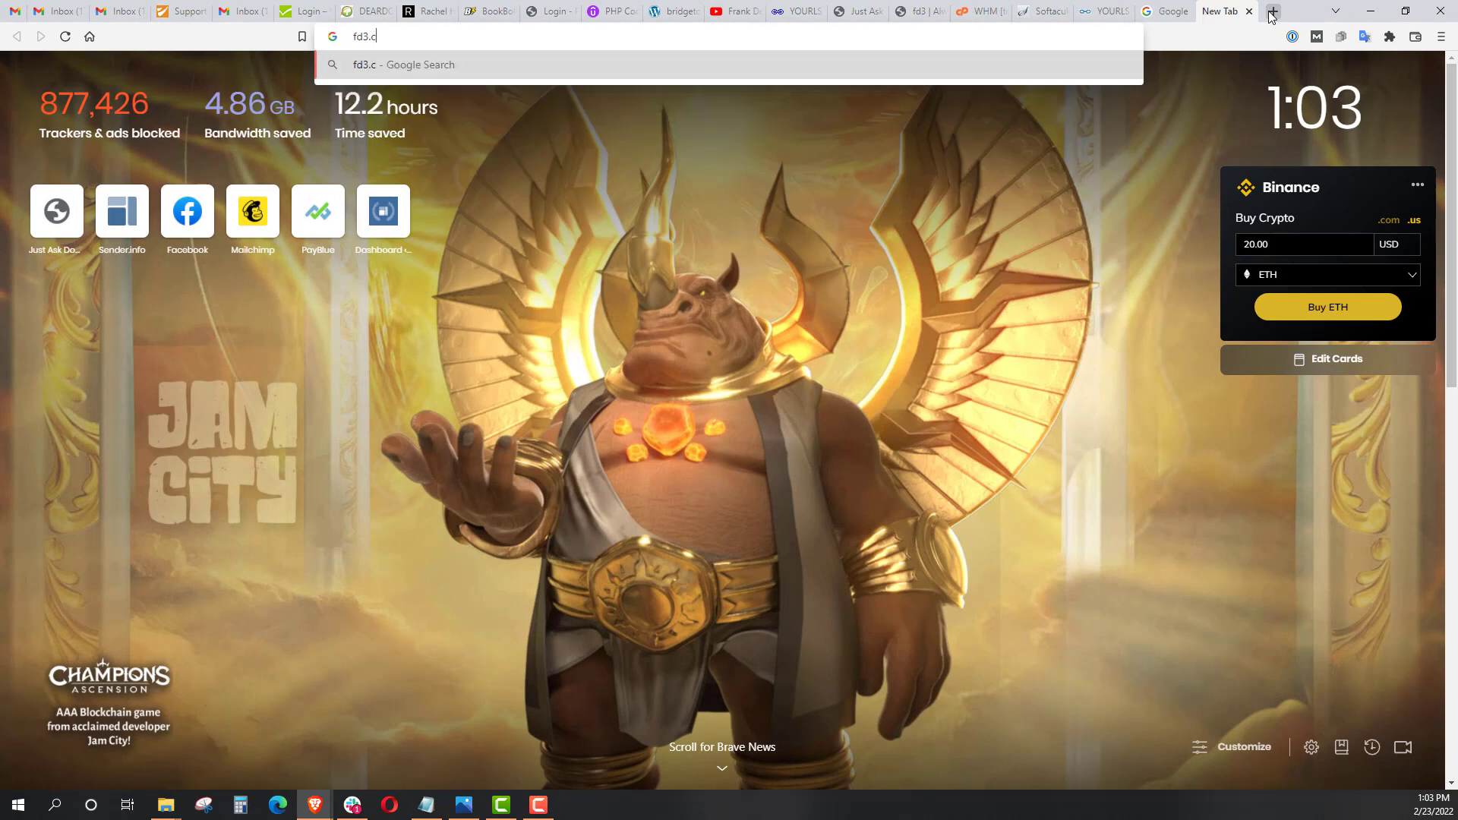
key(BackSpace)
key(BackSpace)
key(BackSpace)
key(BackSpace)
text(e)
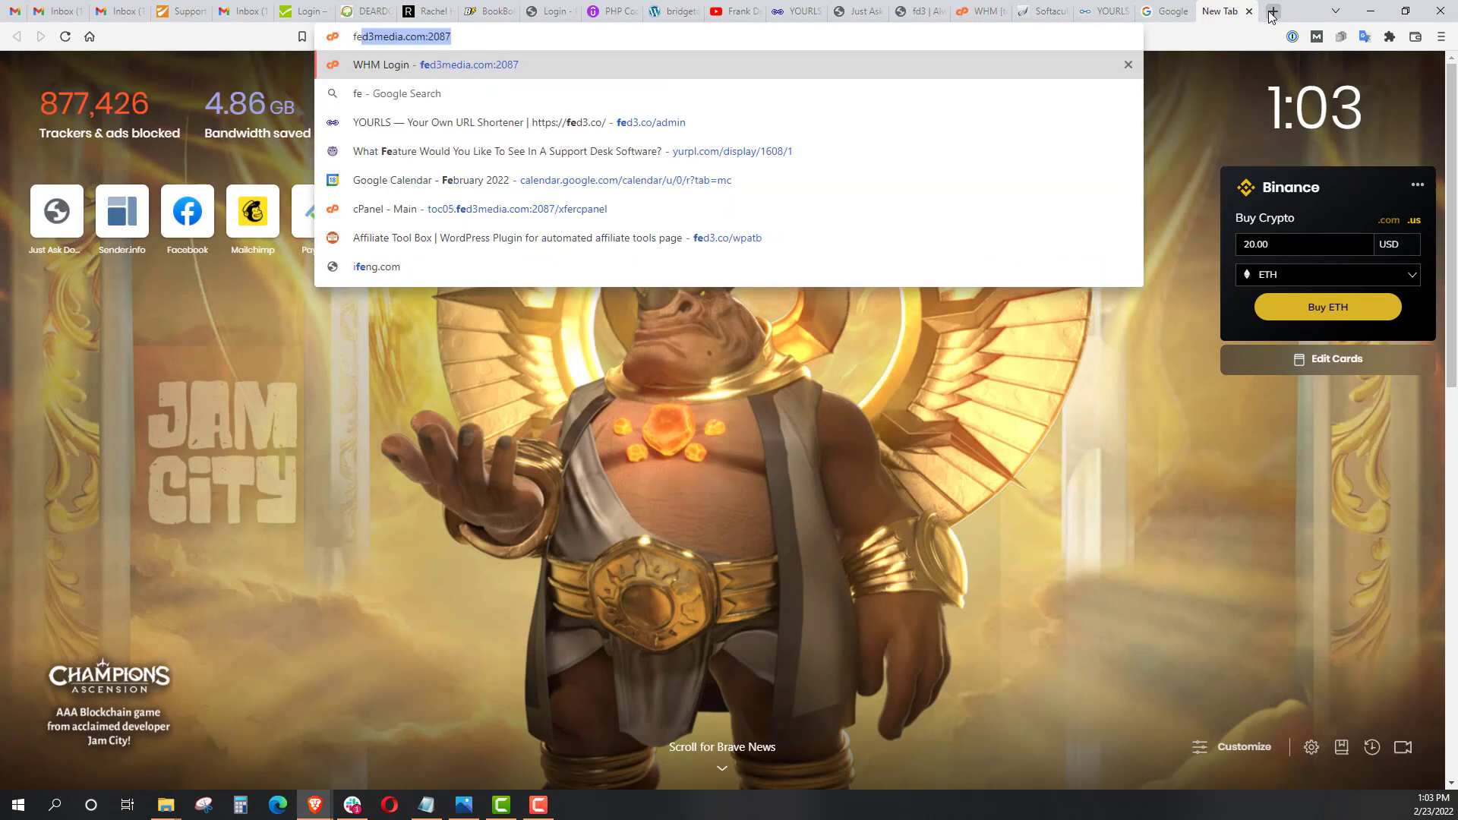
text(d3.co/)
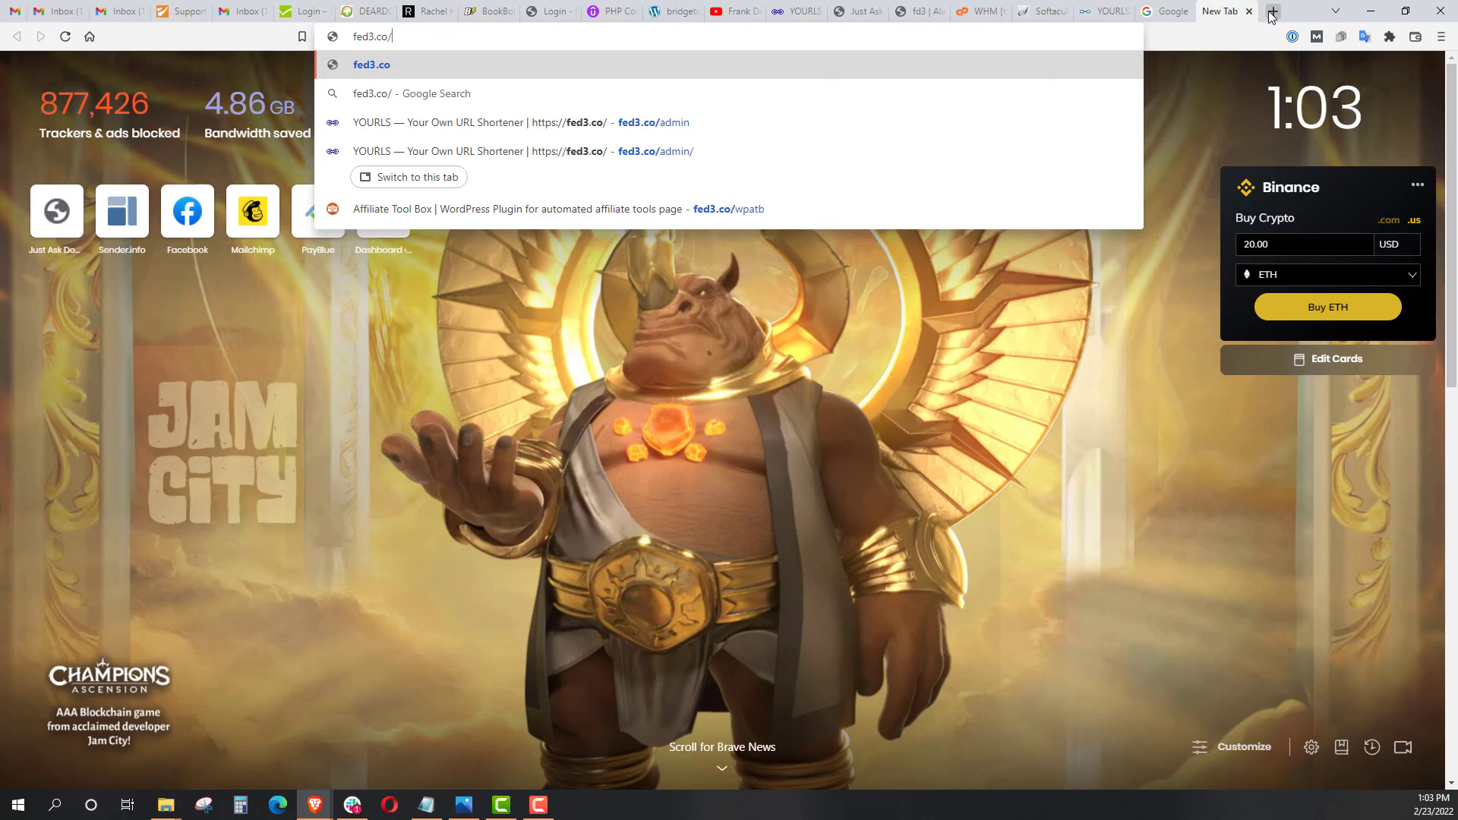
key(Down)
key(Down)
key(Return)
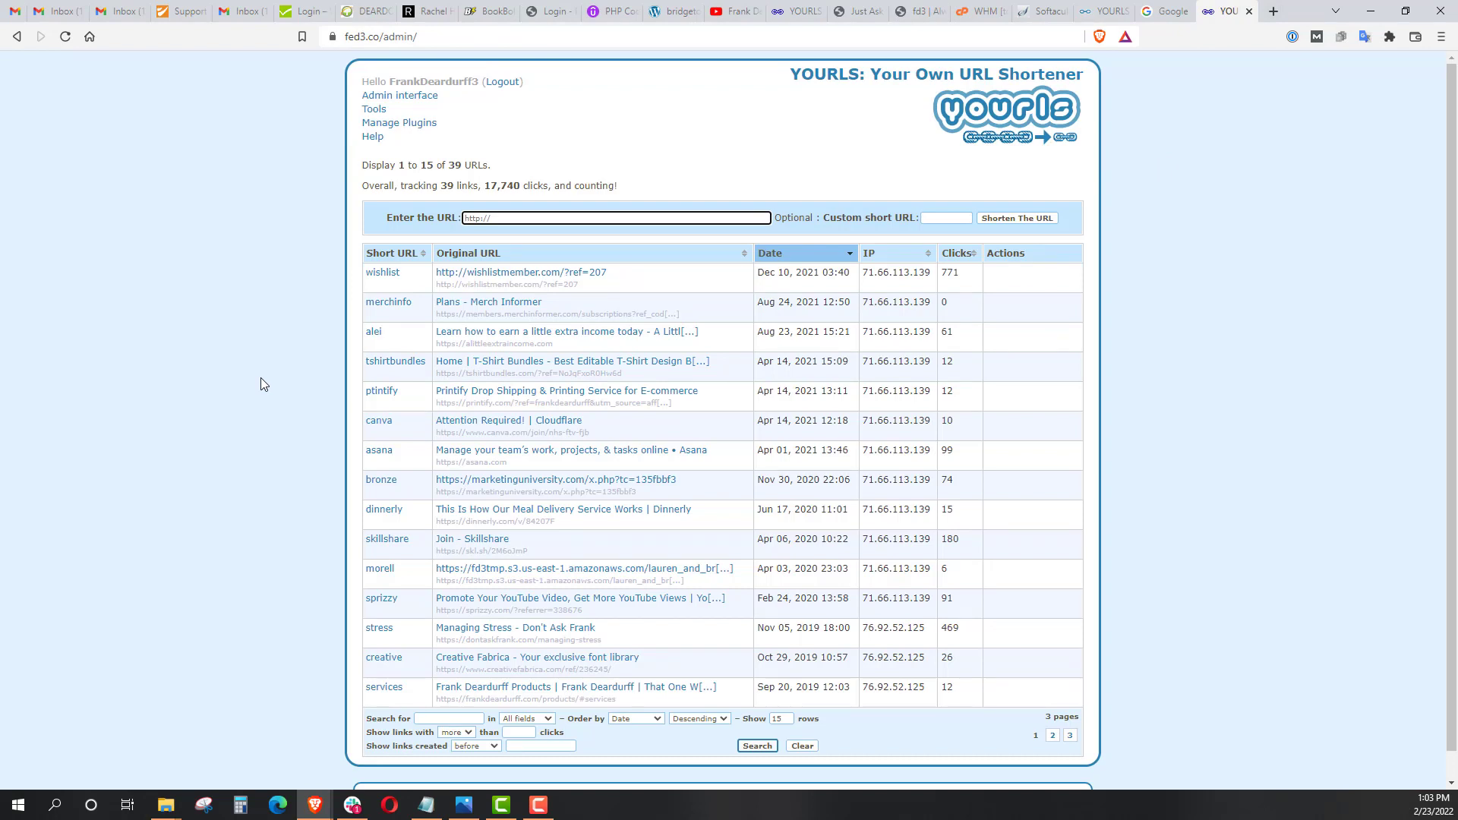
scroll(261, 369, down, 1)
scroll(258, 368, up, 1)
click(958, 255)
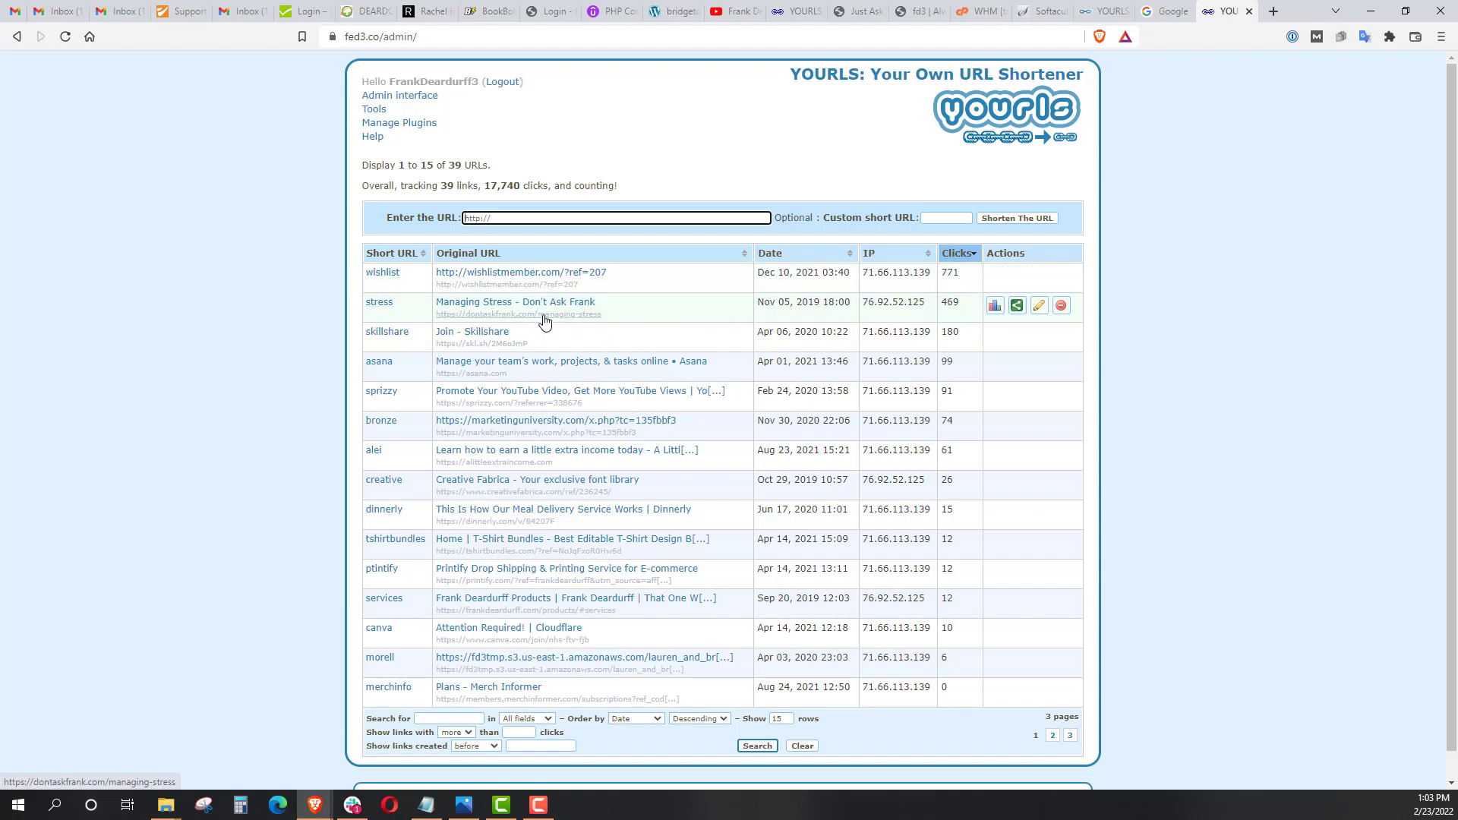
Copy the stress short link, visit it in a new tab to reach the Managing Stress article, then return
right_click(386, 305)
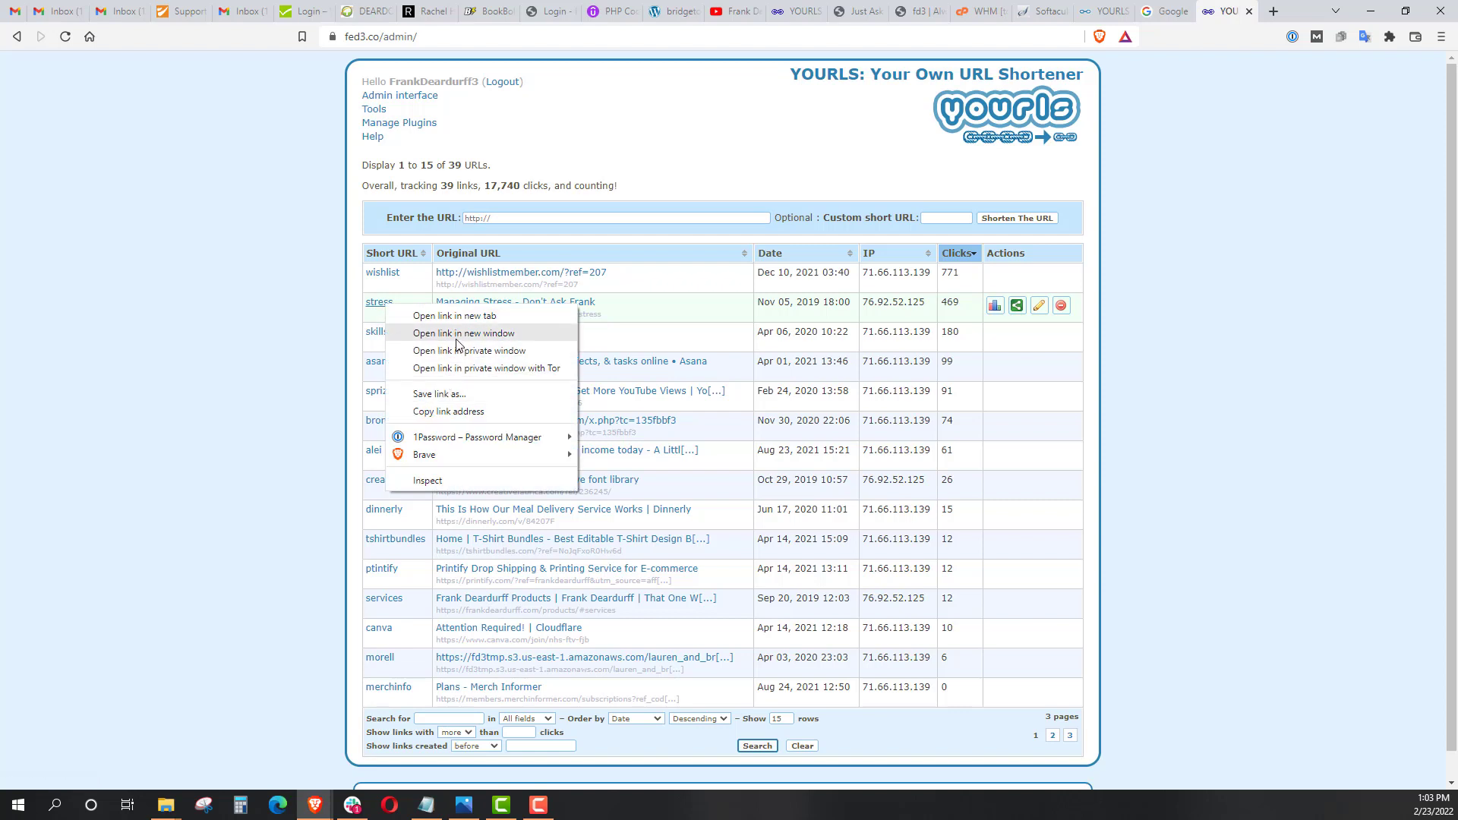
click(460, 412)
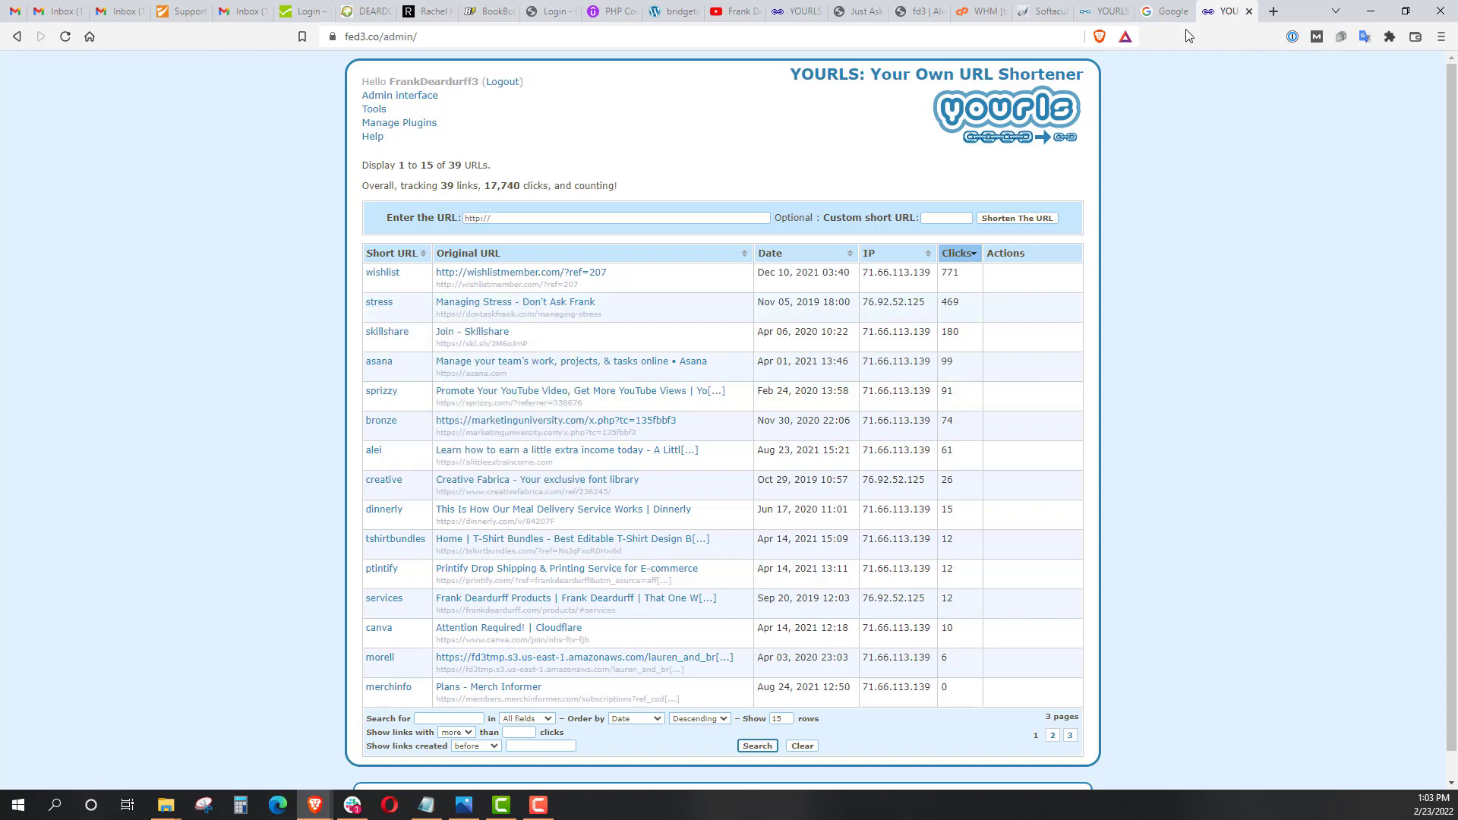
click(1274, 11)
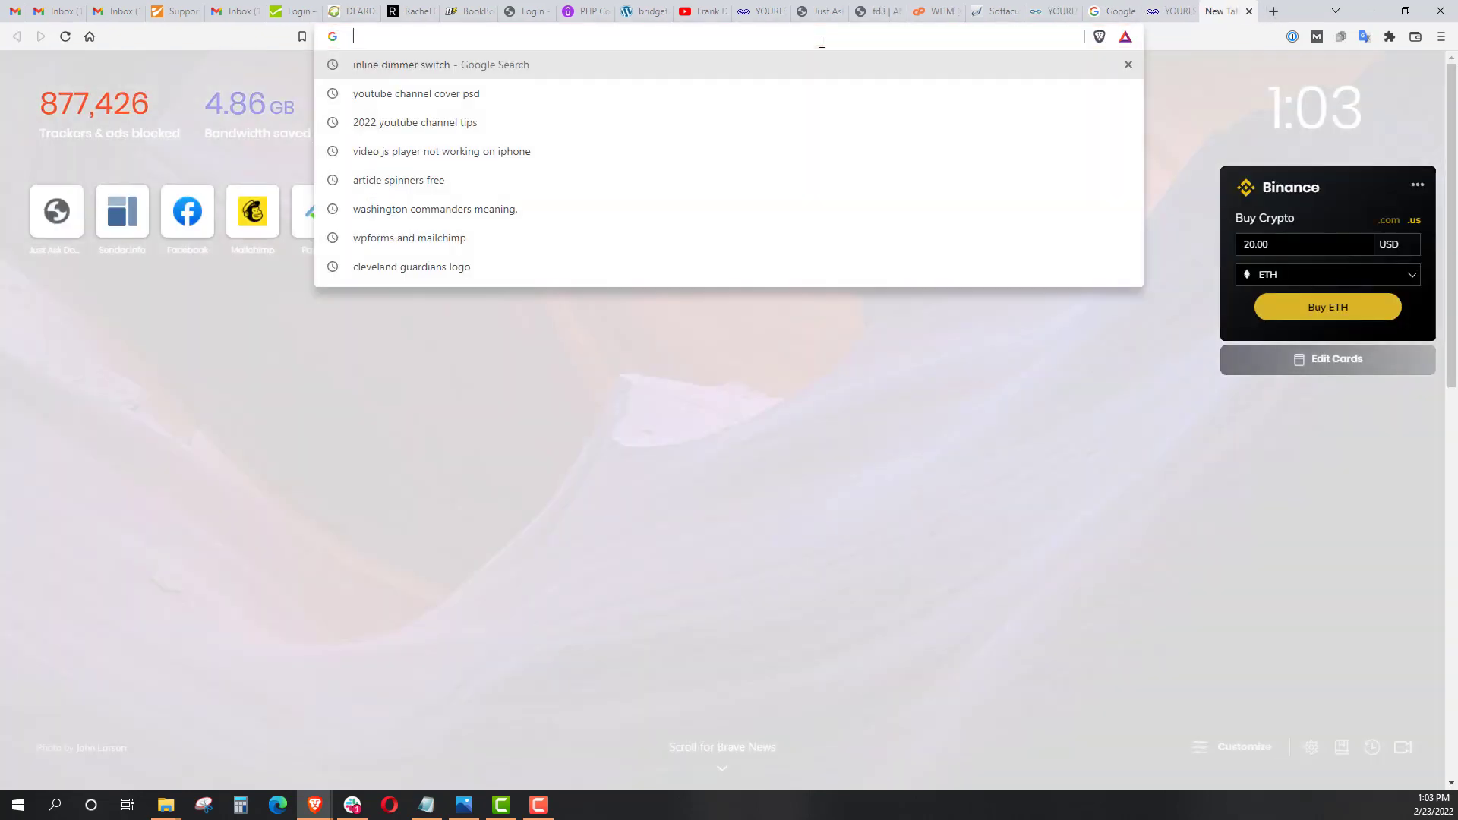
right_click(822, 42)
click(876, 158)
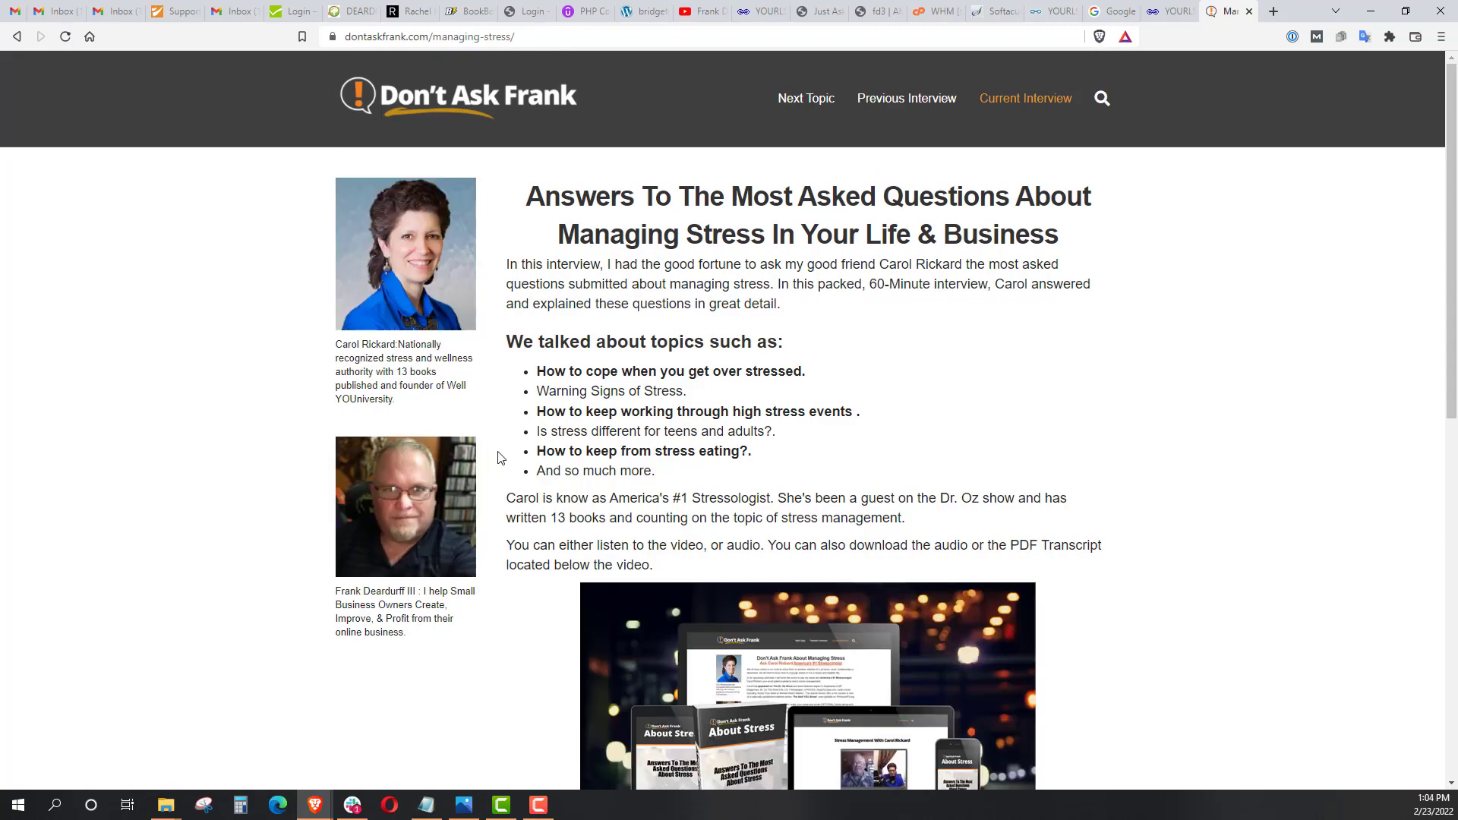
scroll(1117, 445, down, 5)
scroll(1117, 440, up, 5)
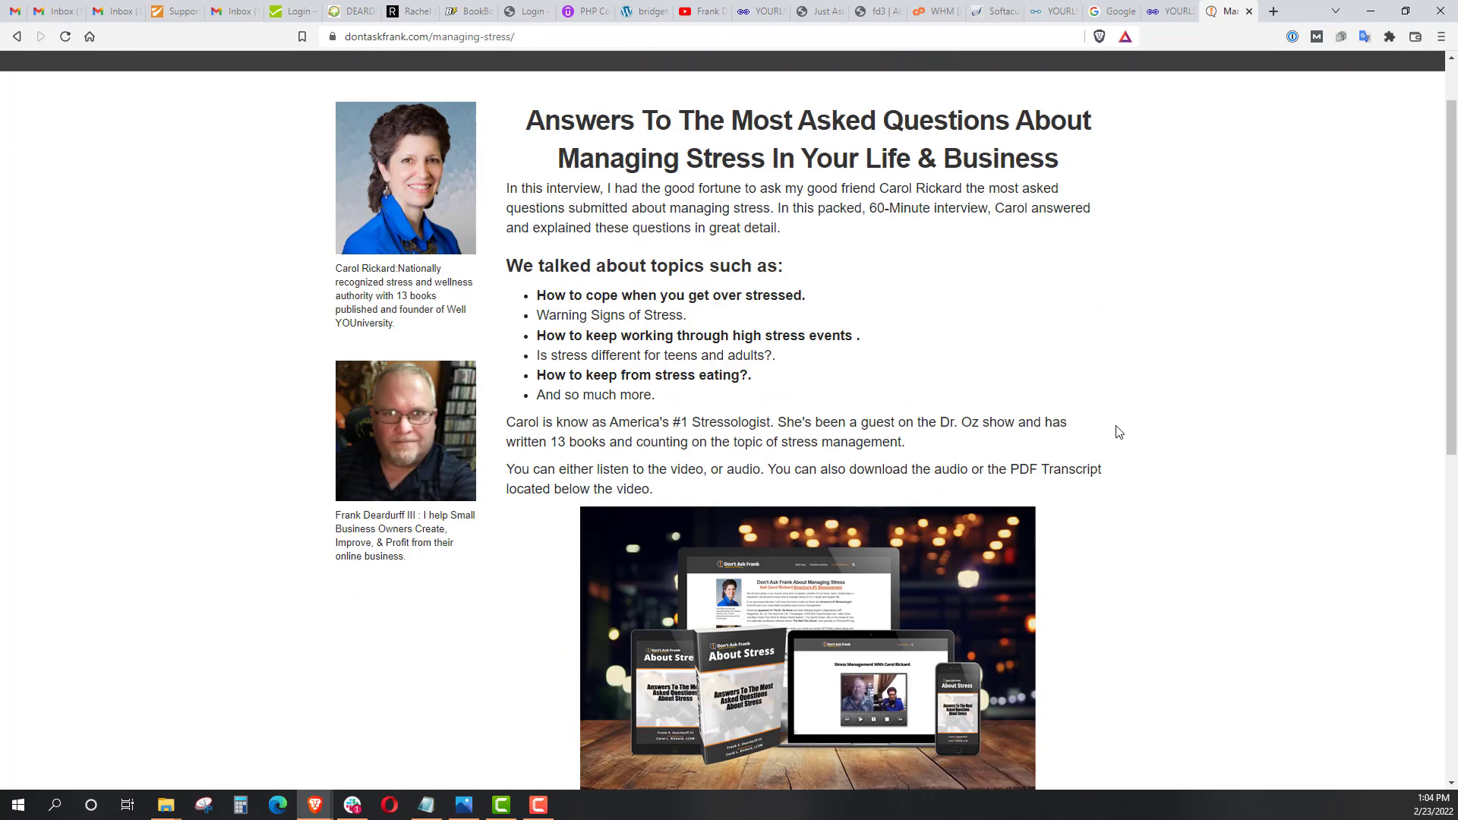
click(1160, 17)
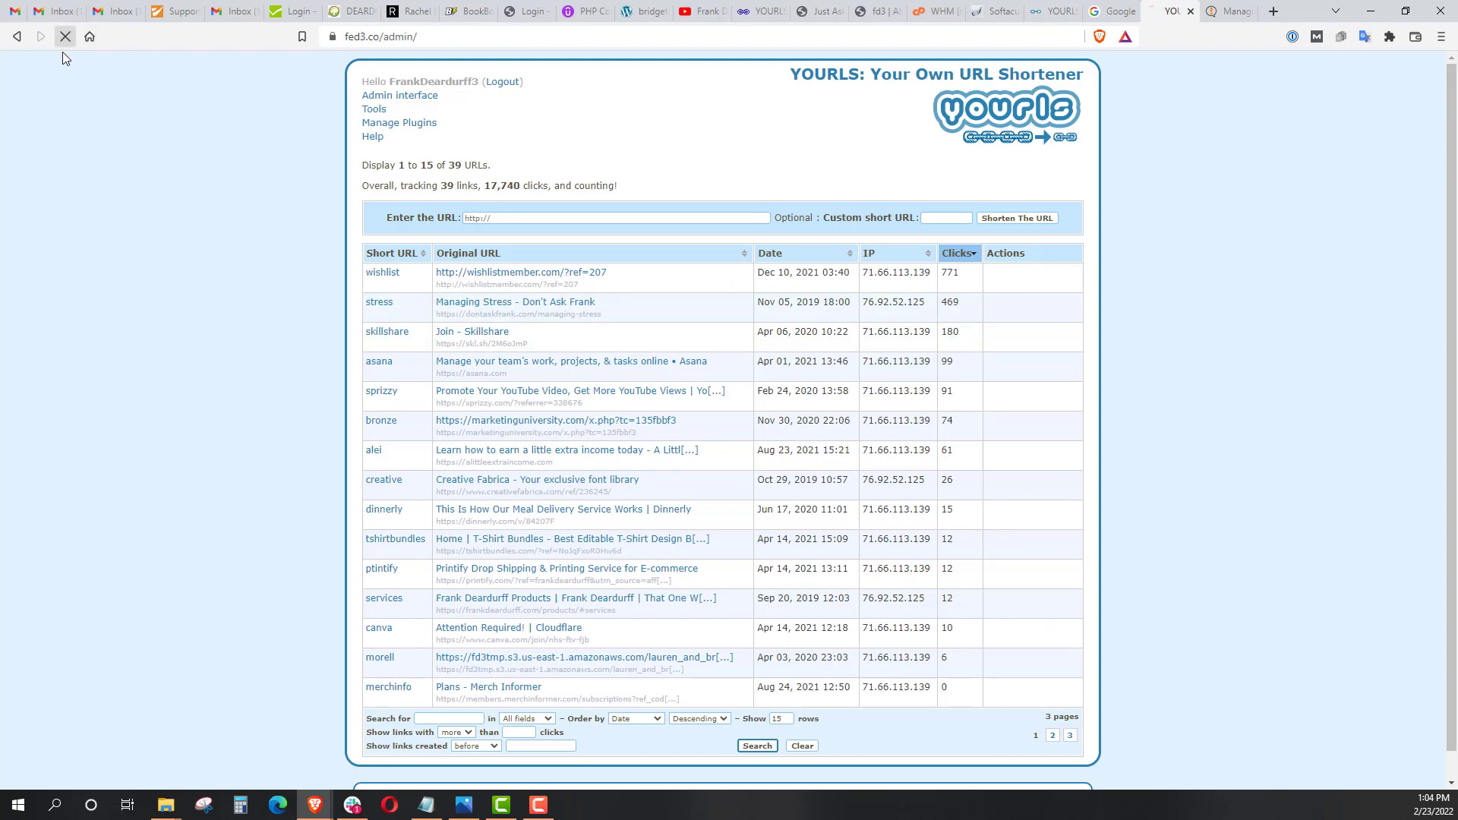
Sort by most clicks and open the fed3.co/stress statistics page from its share row
click(962, 257)
click(957, 254)
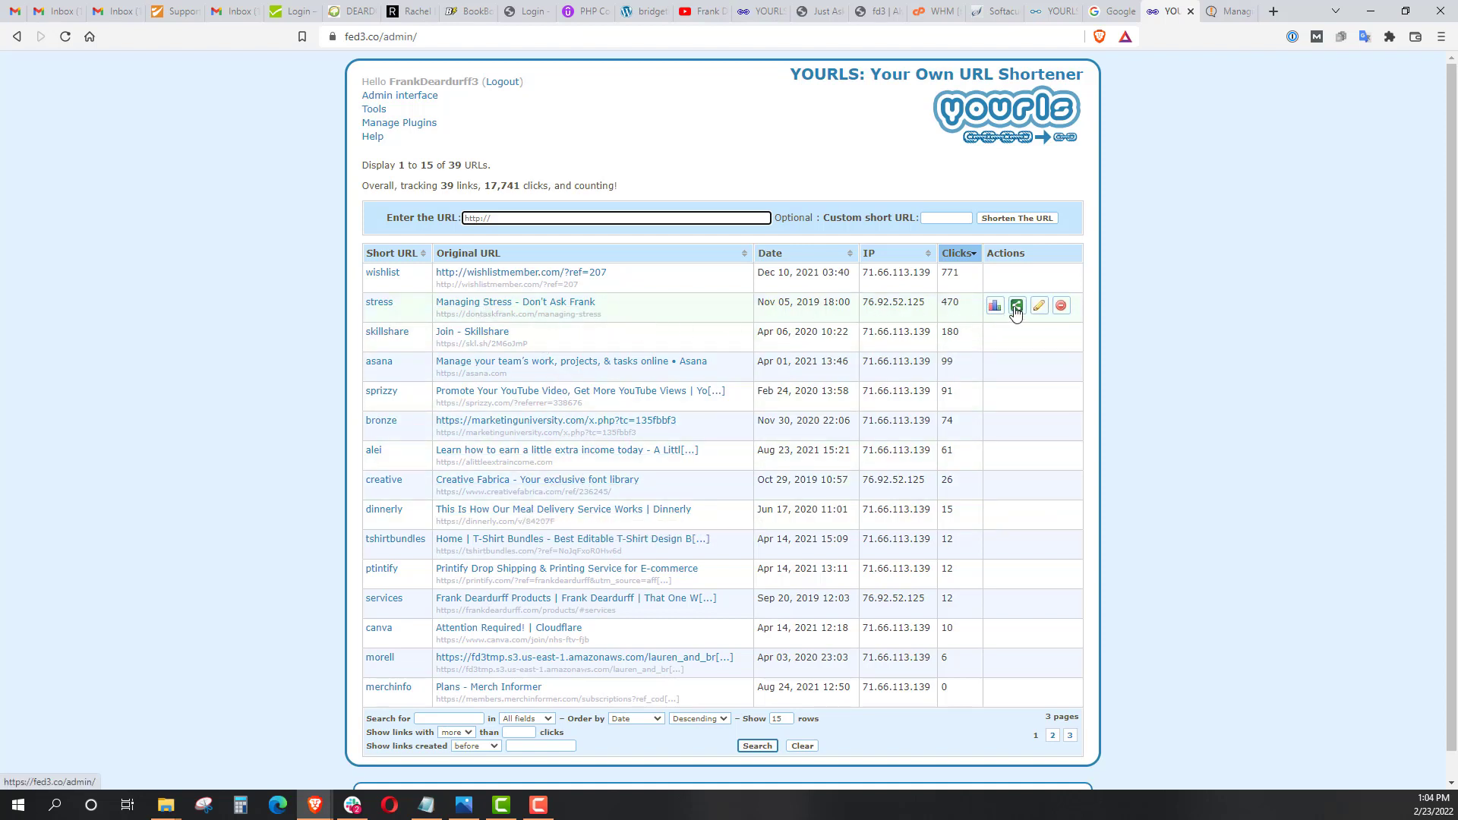
click(1016, 306)
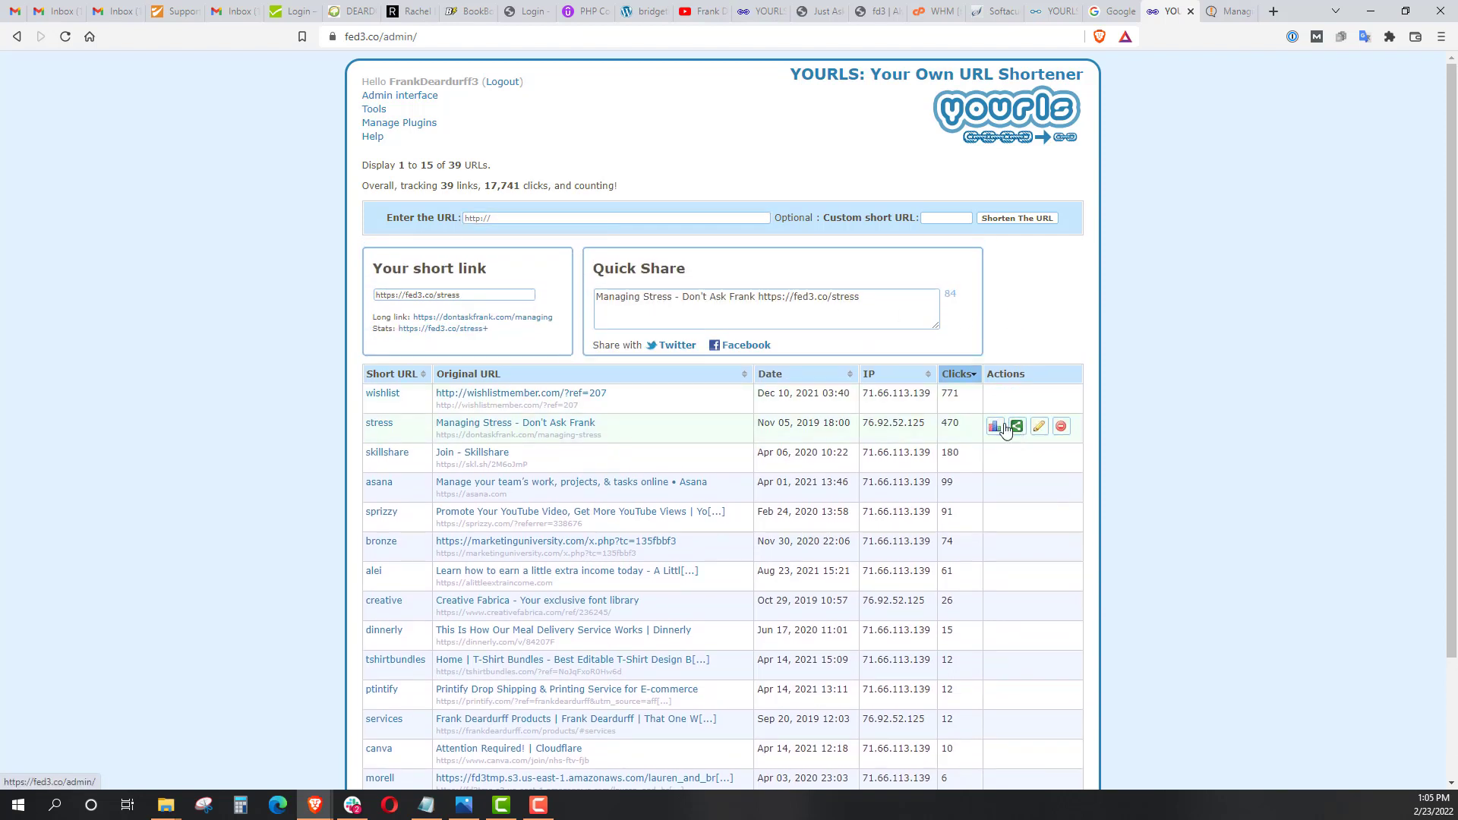
mouse_move(502, 301)
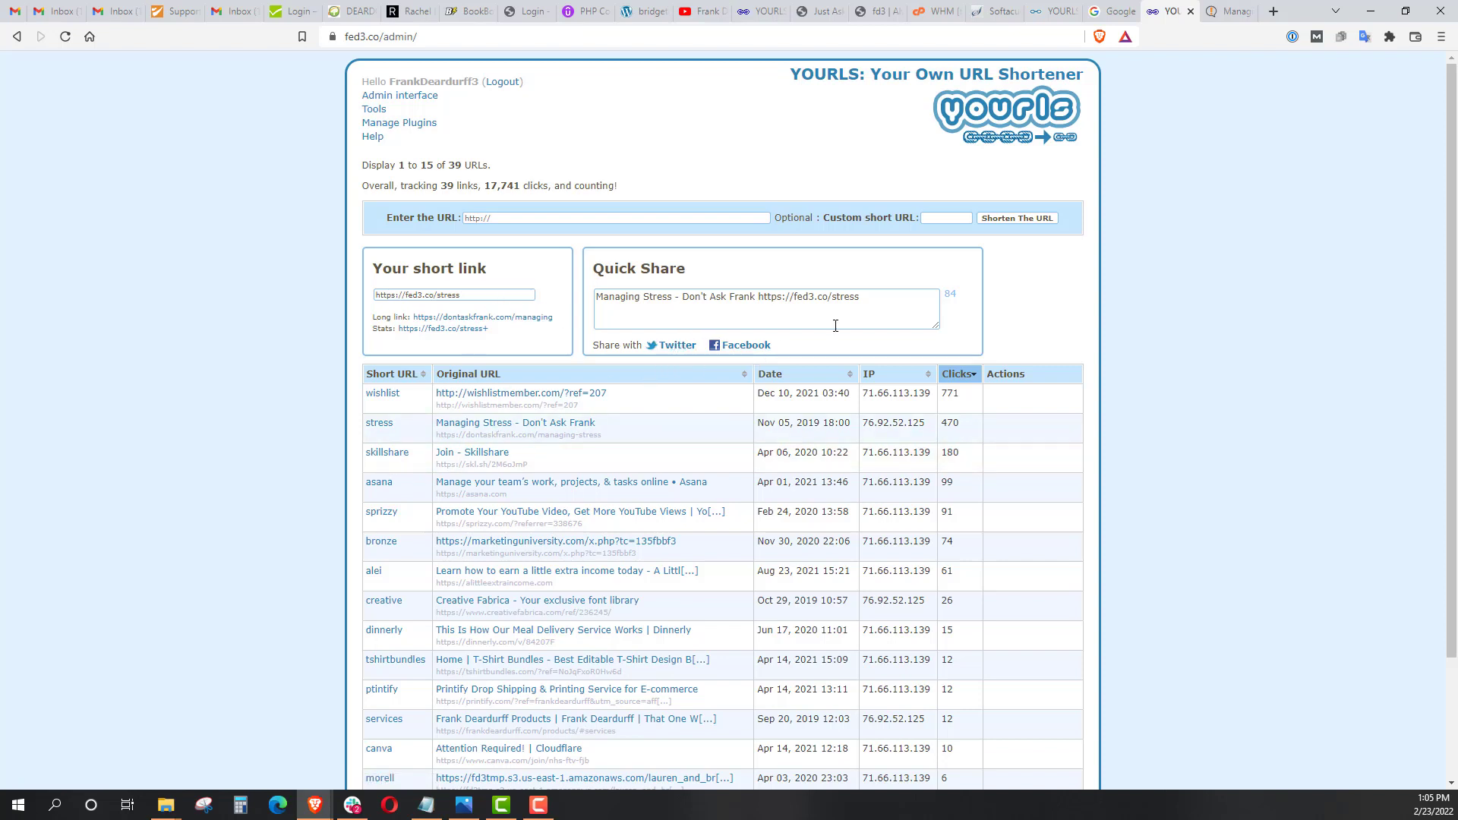
mouse_move(994, 465)
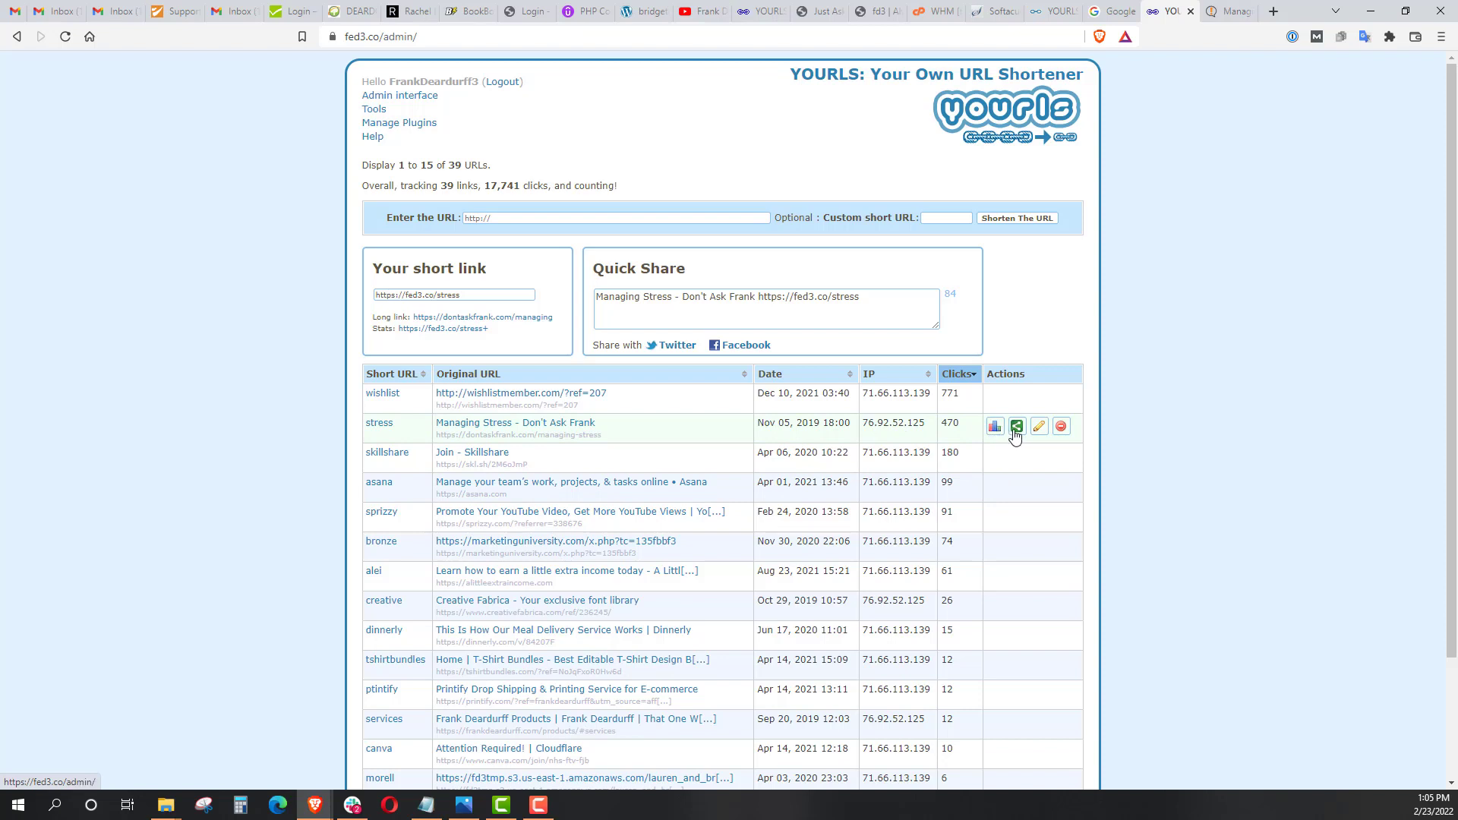
click(995, 428)
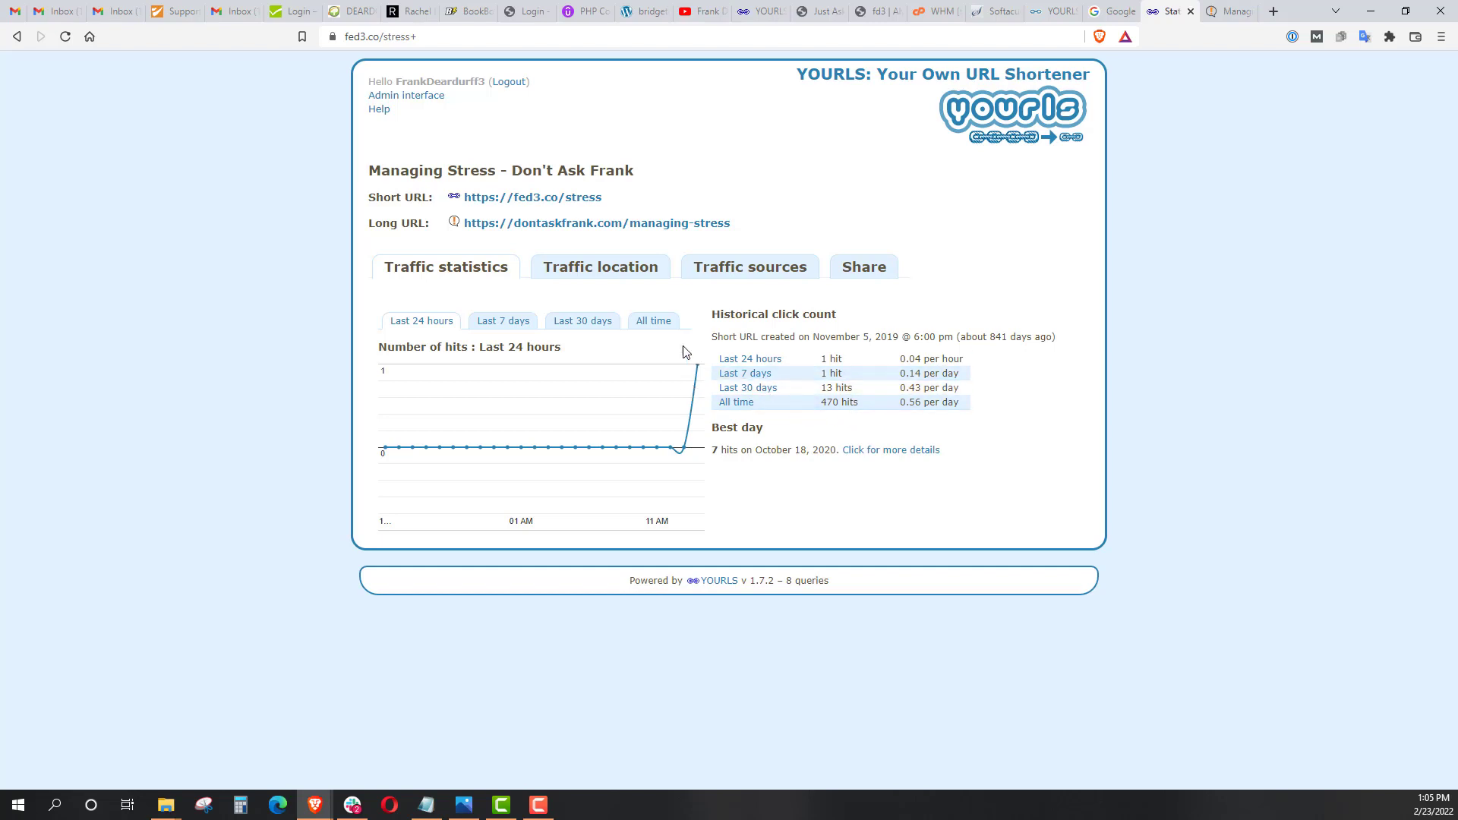
Check the stress link's Traffic location and Traffic sources, then go back to the admin link list
click(630, 277)
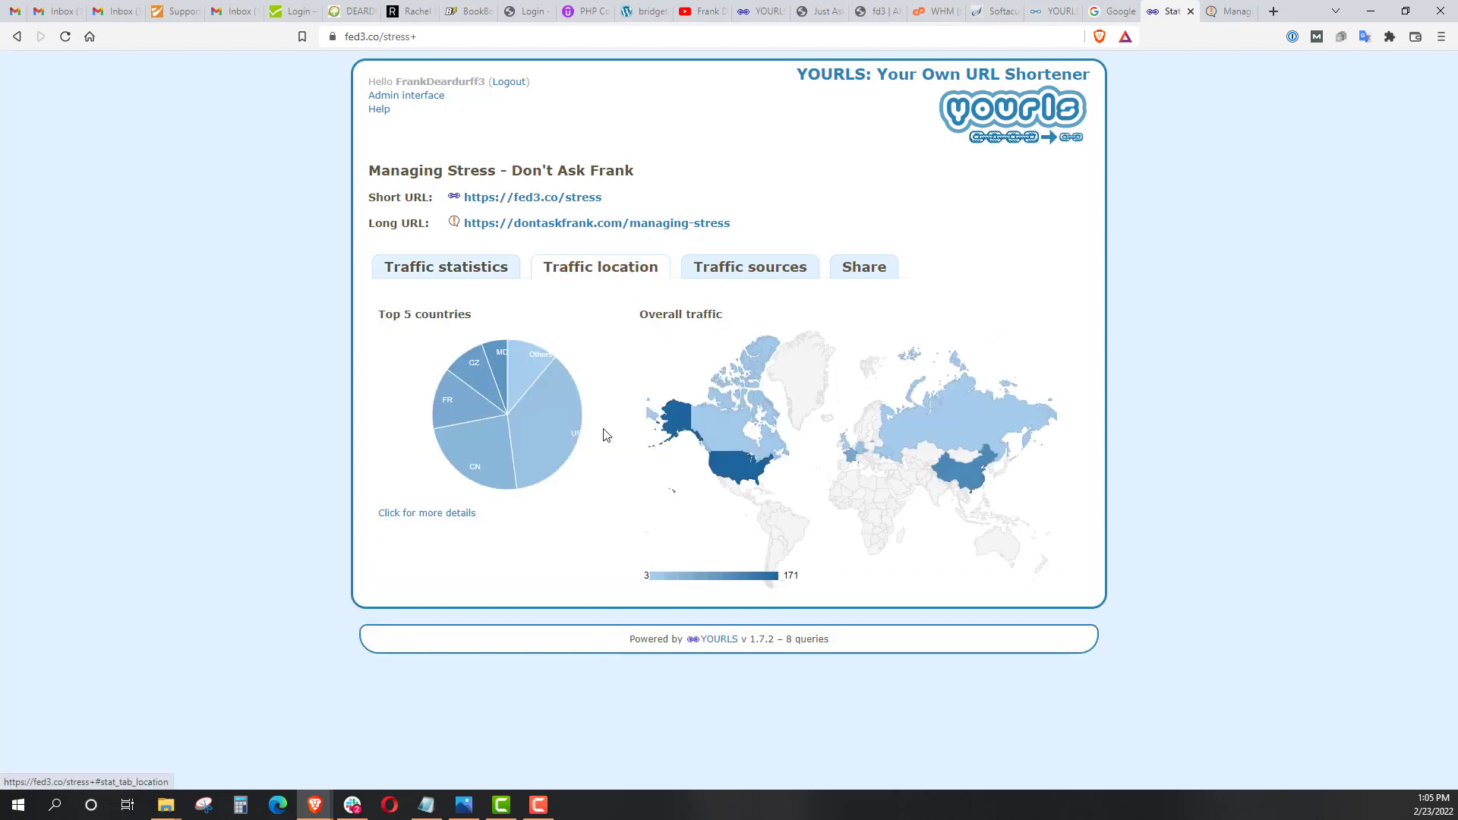
mouse_move(558, 434)
mouse_move(490, 456)
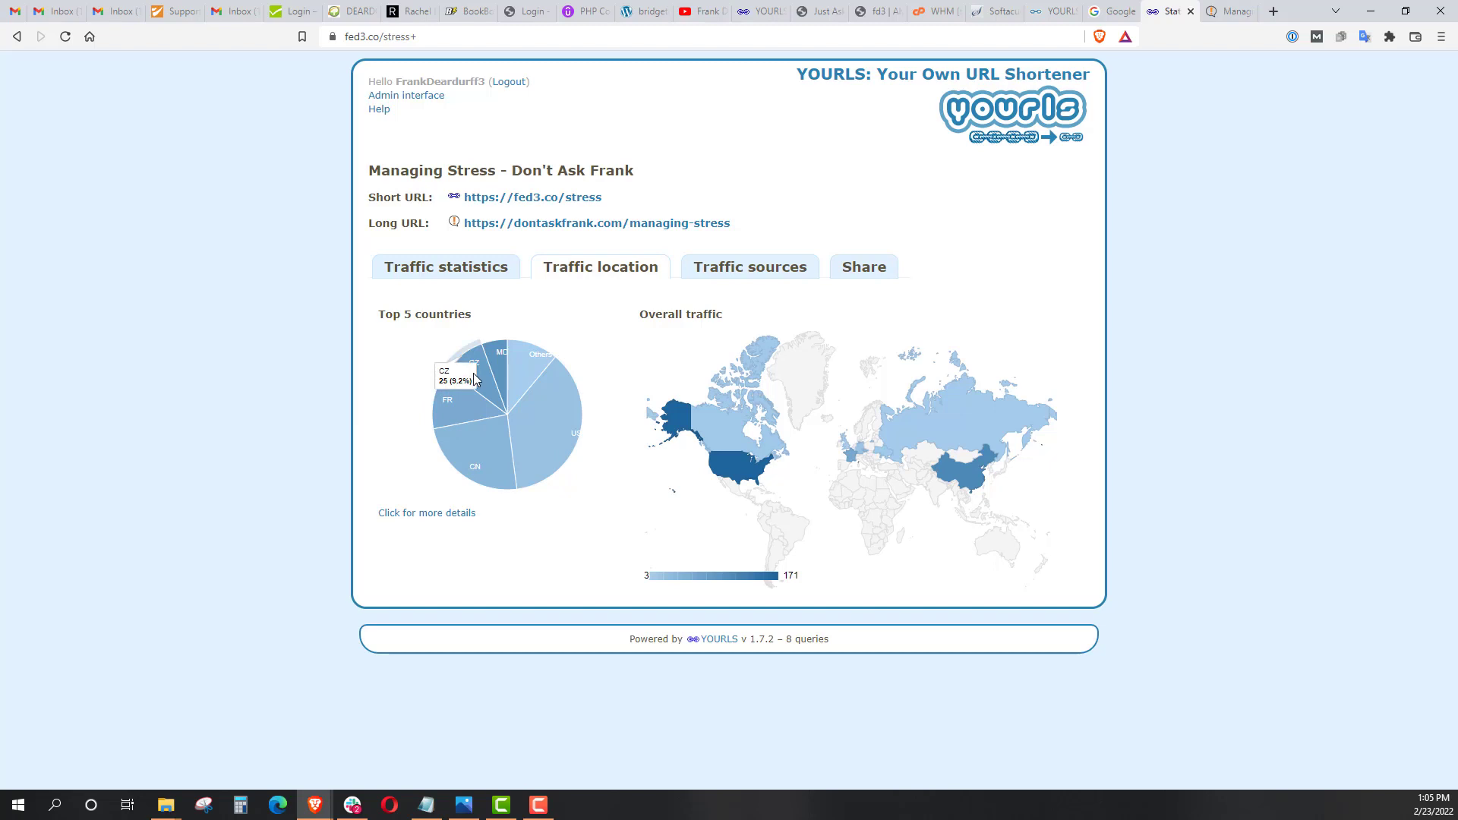
mouse_move(500, 363)
click(749, 273)
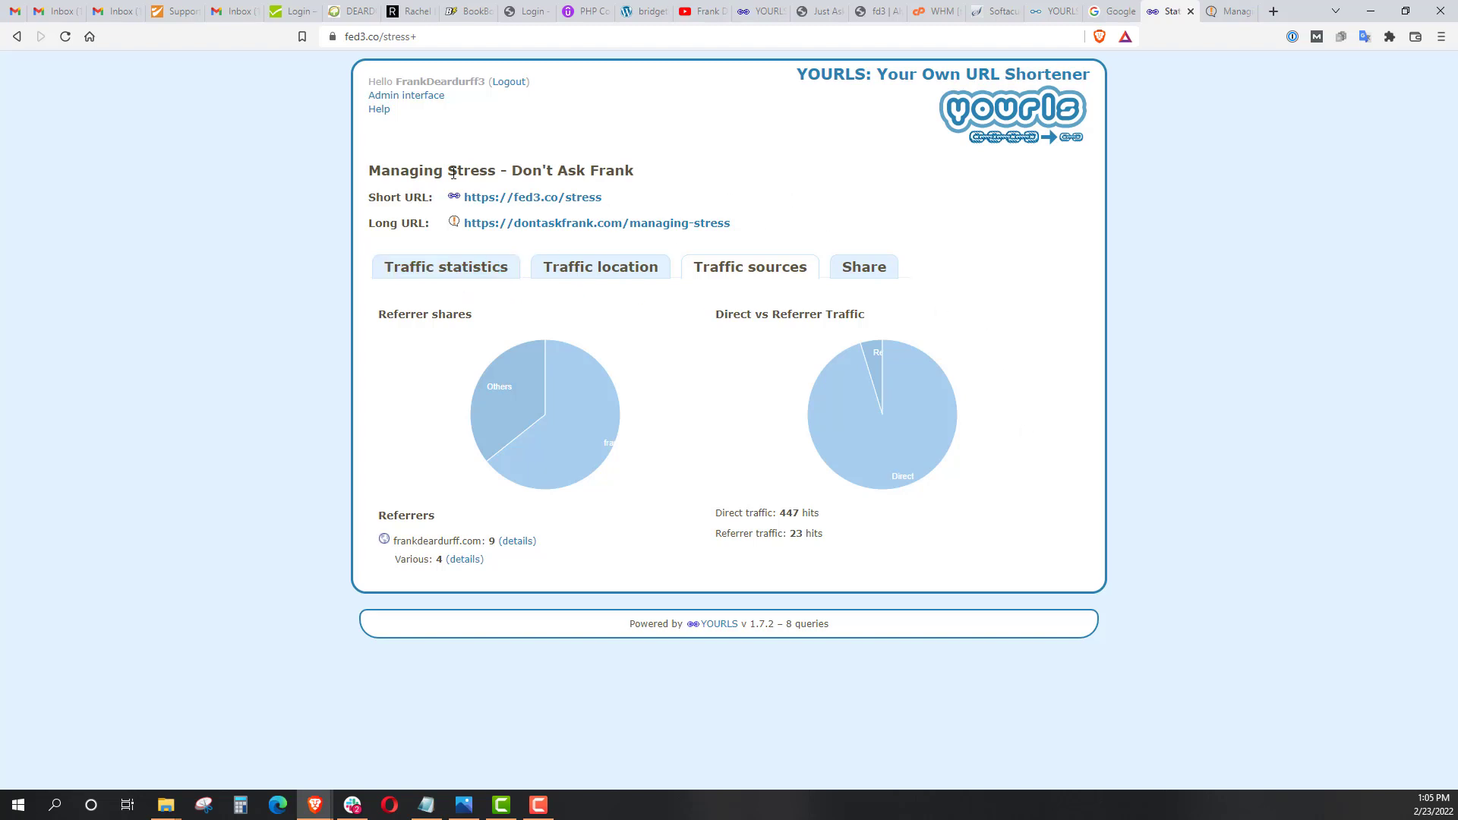
click(394, 96)
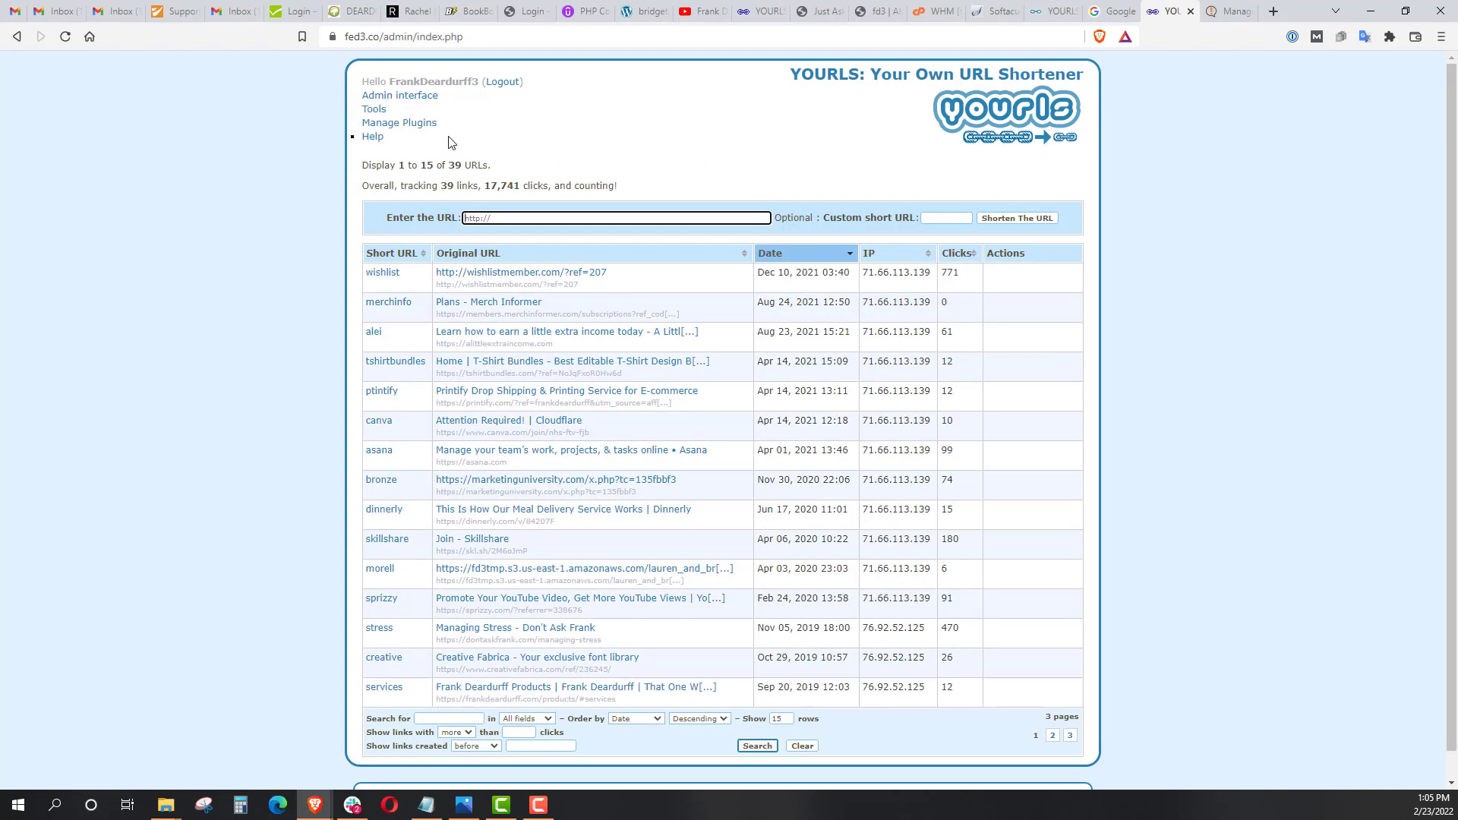
click(381, 114)
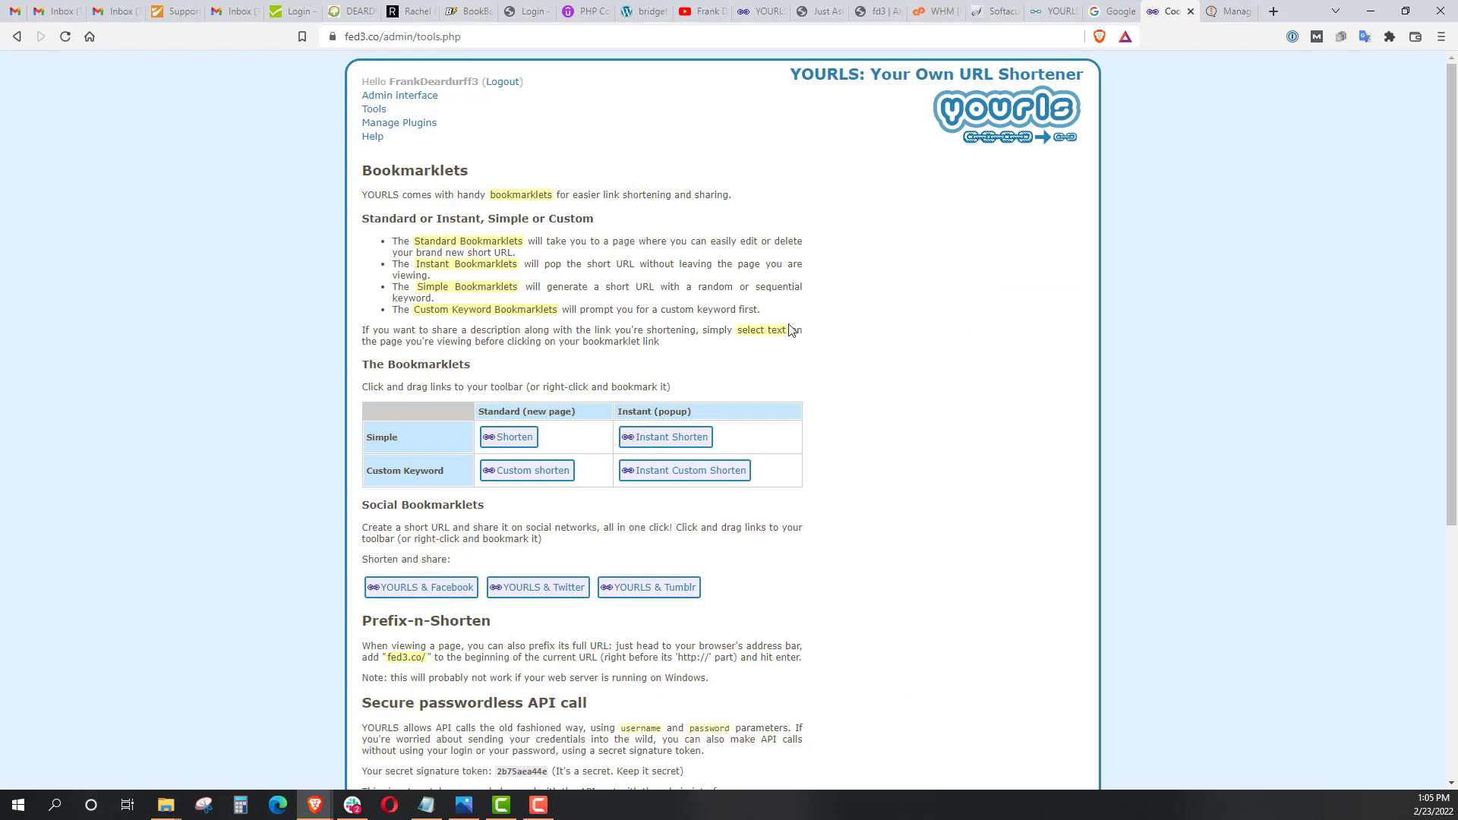
scroll(828, 339, down, 1)
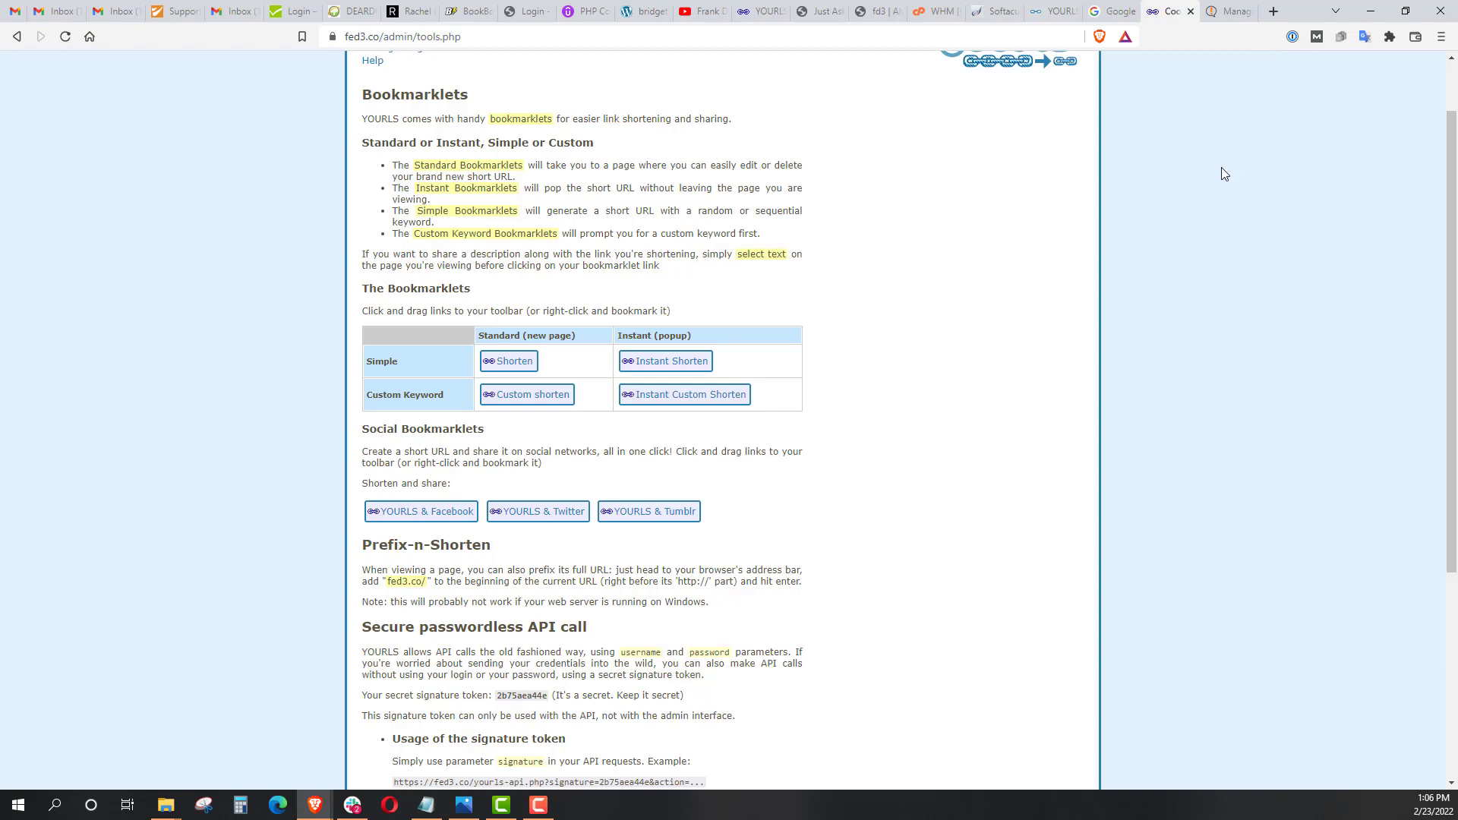
scroll(1071, 309, down, 5)
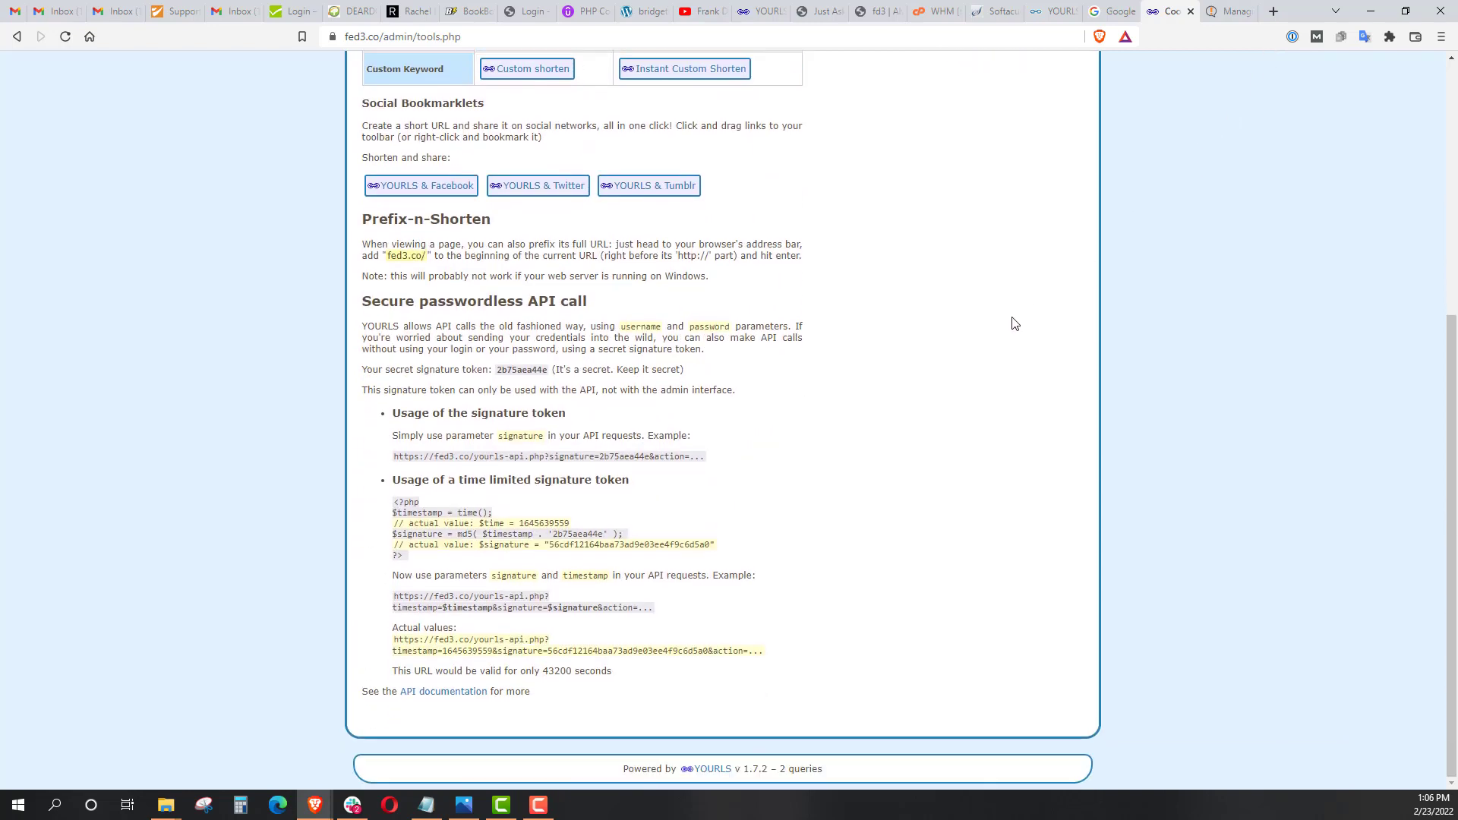
scroll(1013, 317, up, 6)
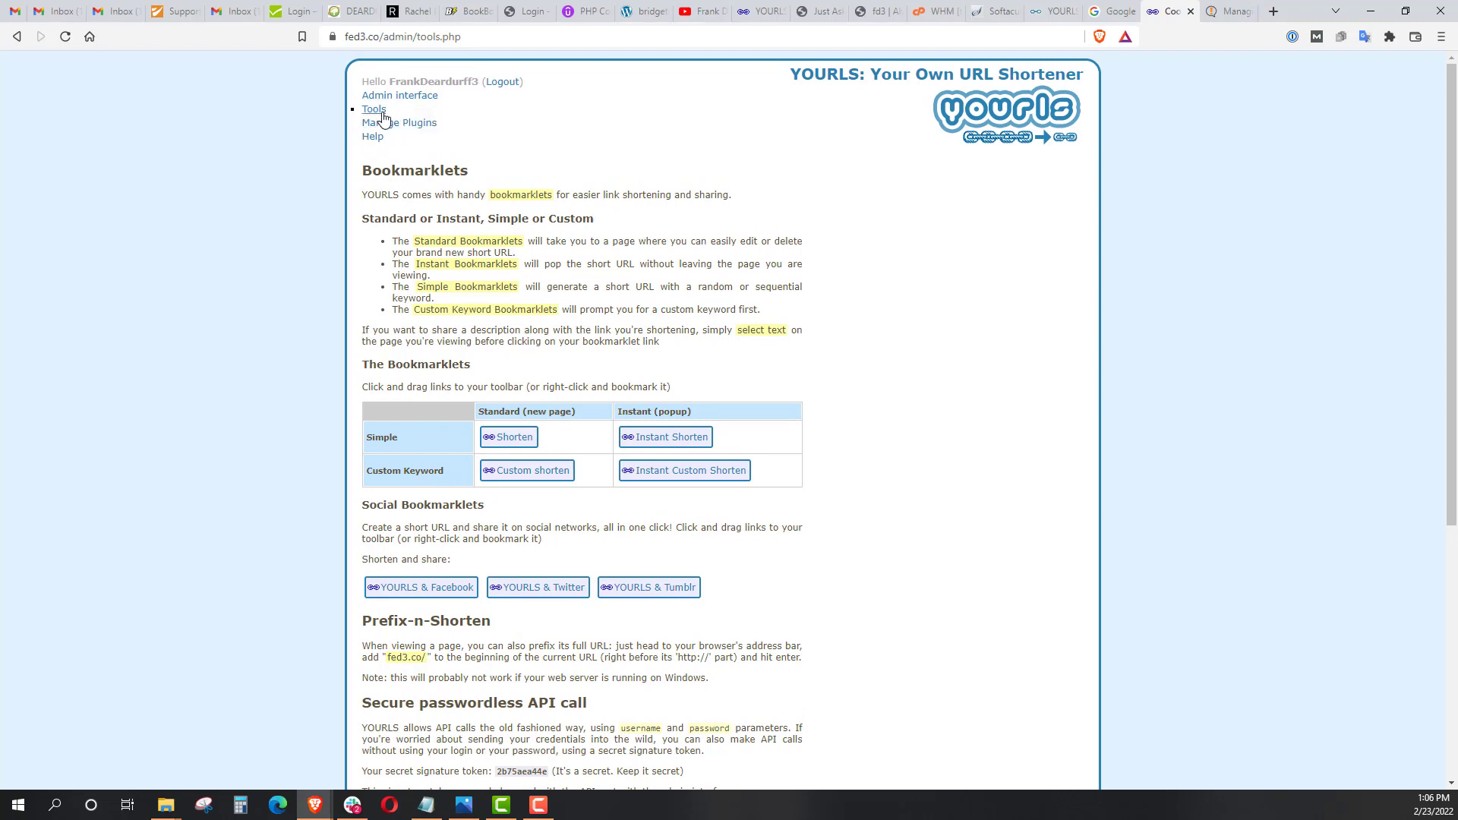
click(387, 96)
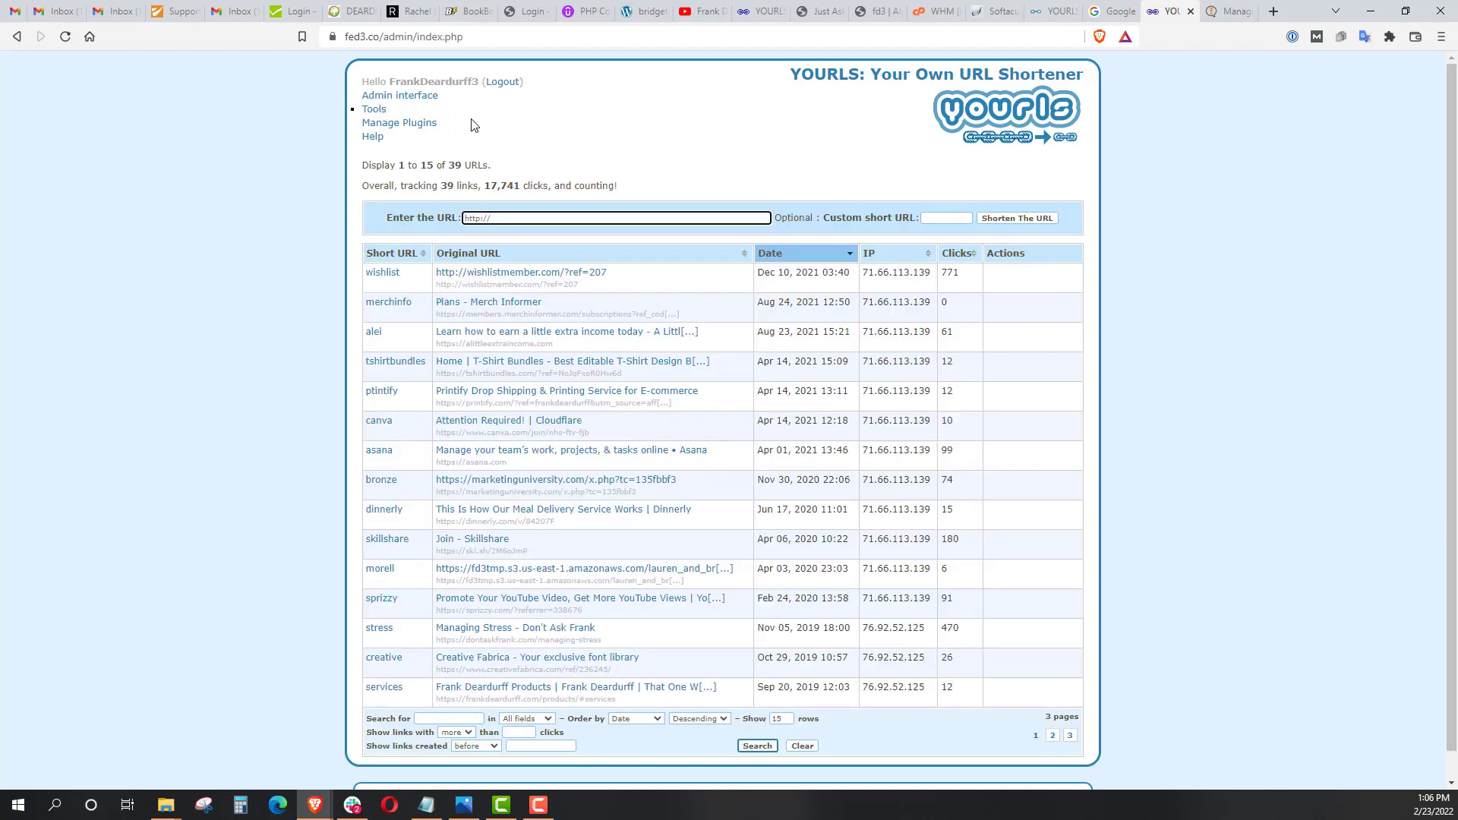
scroll(683, 161, down, 1)
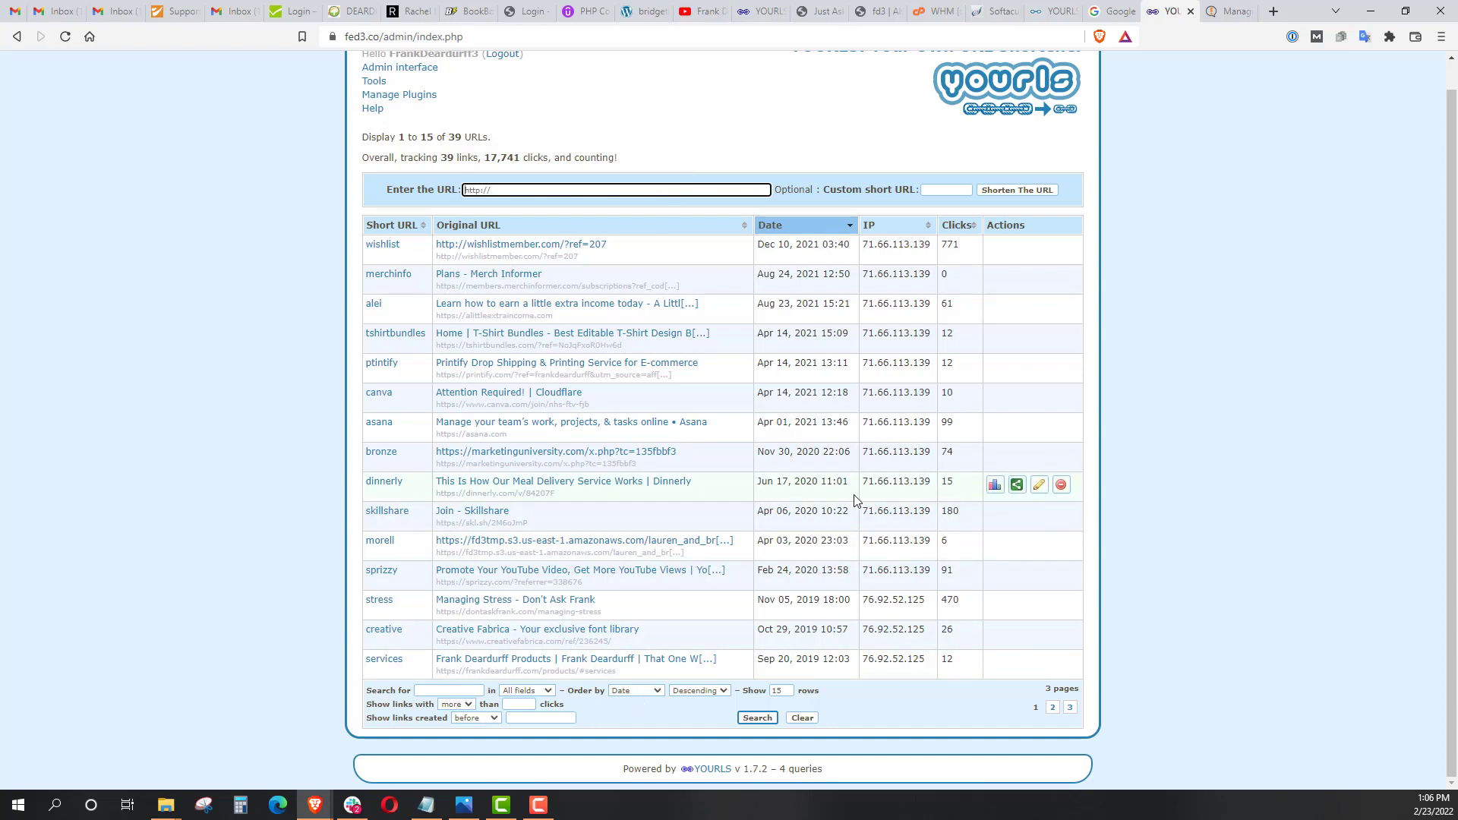
scroll(853, 460, up, 1)
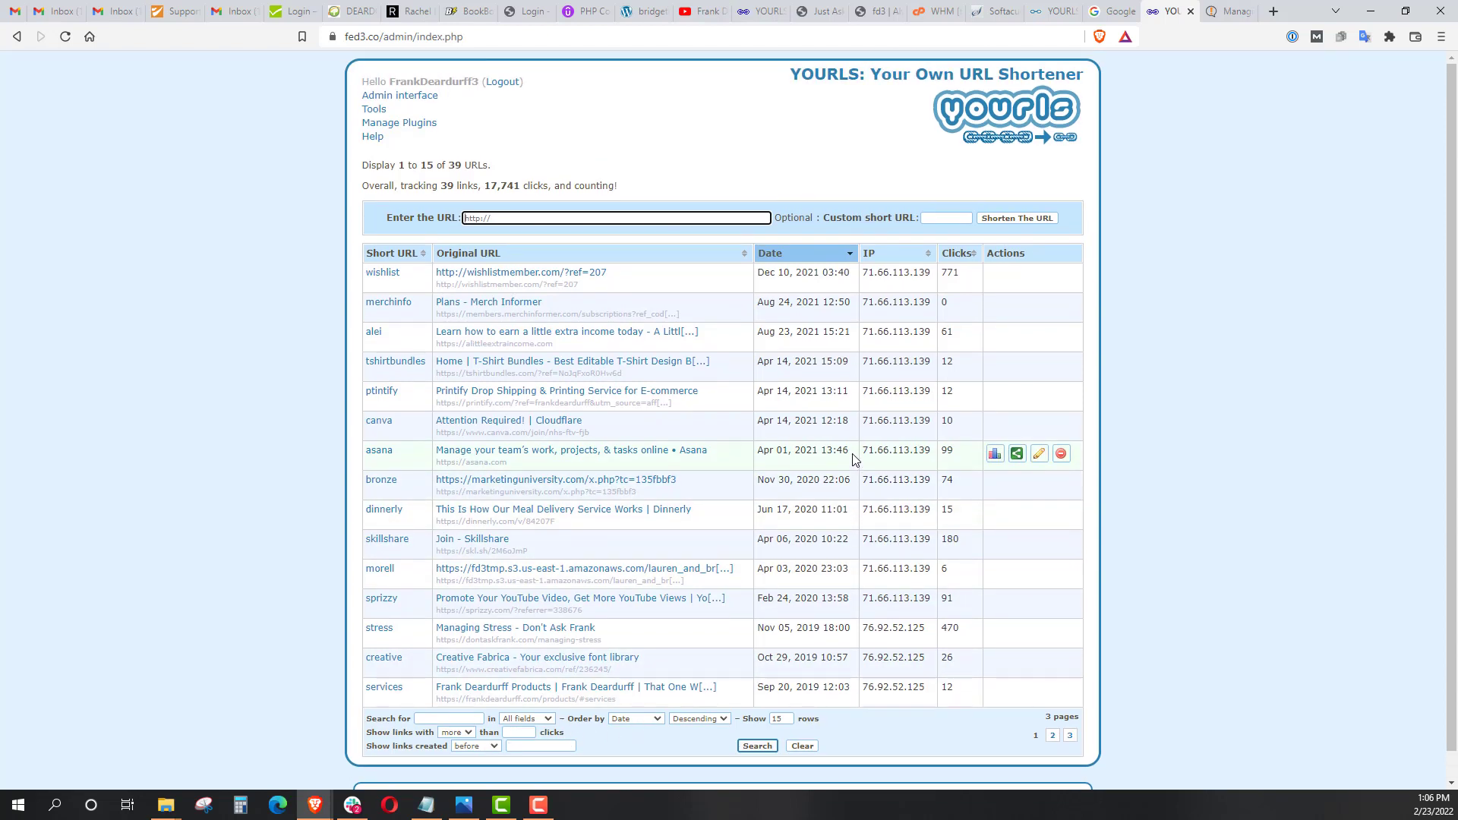